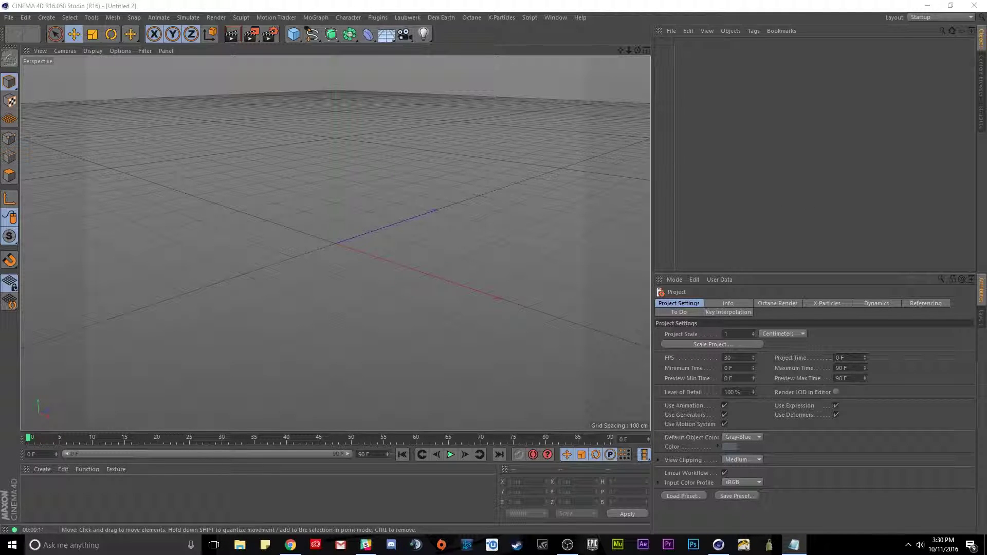
Step: Switch to Chrome to view the Instagram reference render of the liquid simulation, and return to Cinema 4D
left_click(290, 545)
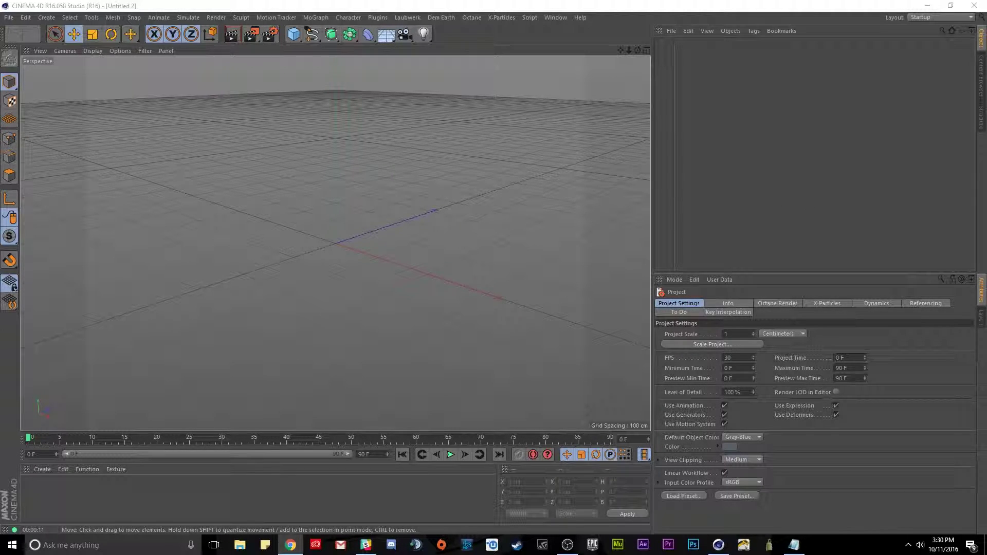
left_click_drag(72, 240, 297, 42)
double_click(298, 42)
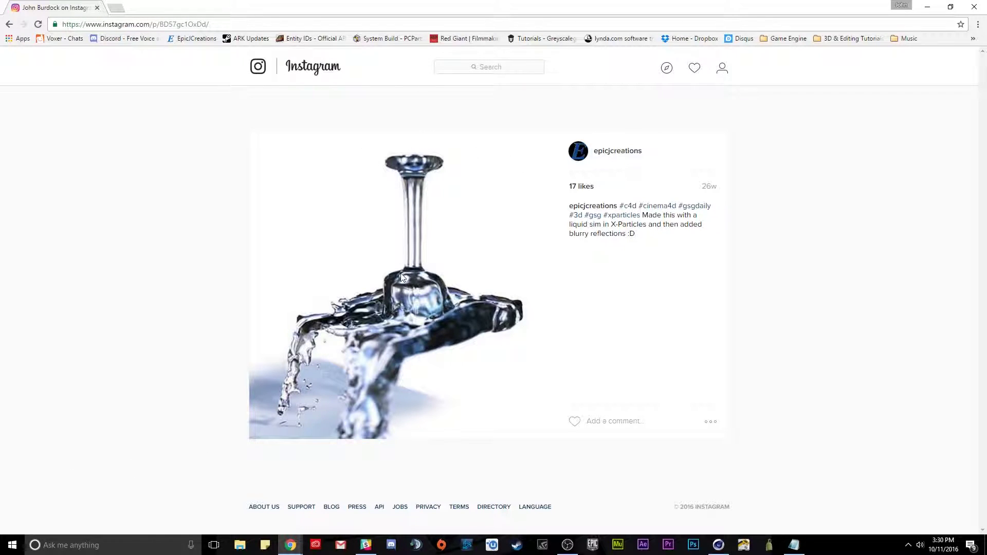
left_click_drag(189, 9, 0, 91)
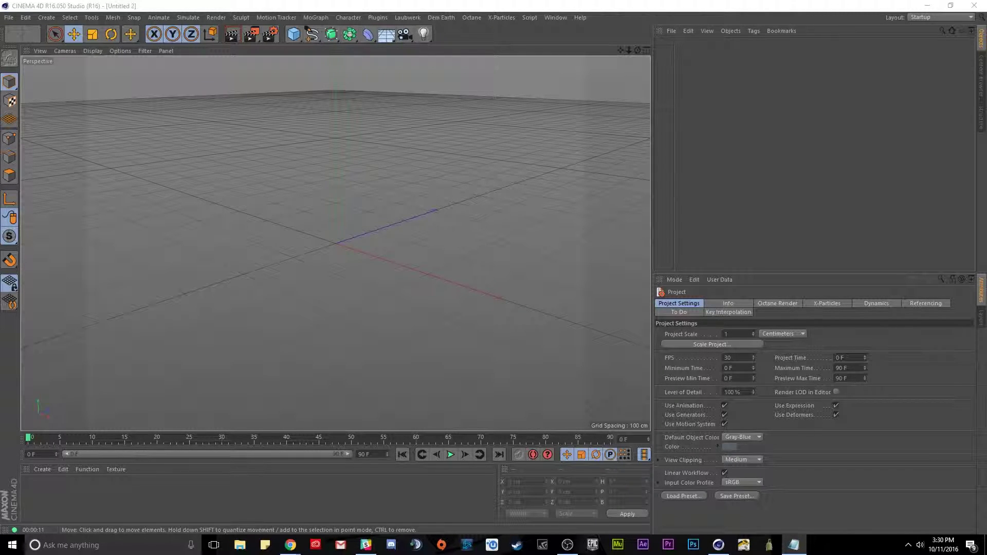
Step: Add a Floor object and a Background object to the scene
left_click(385, 35)
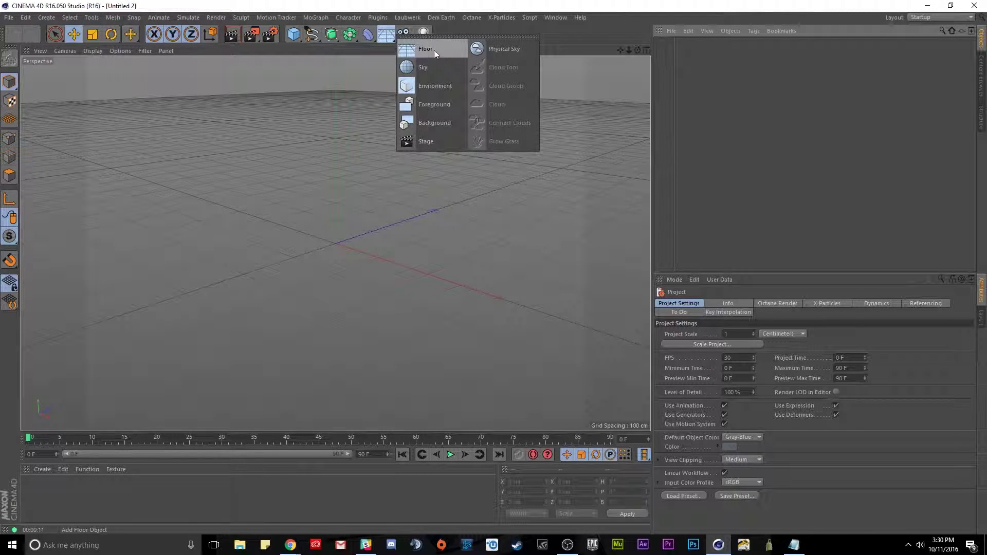
left_click(422, 48)
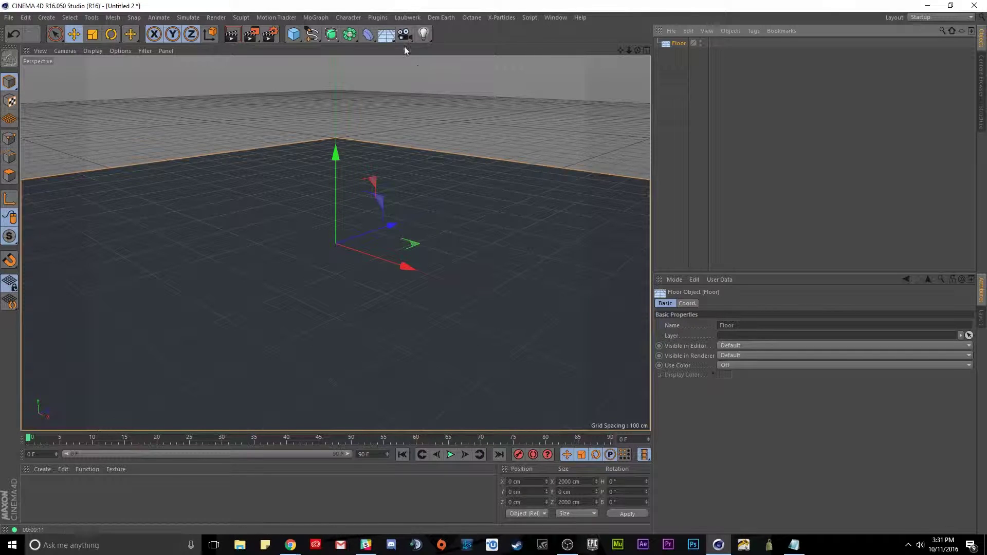
left_click(383, 39)
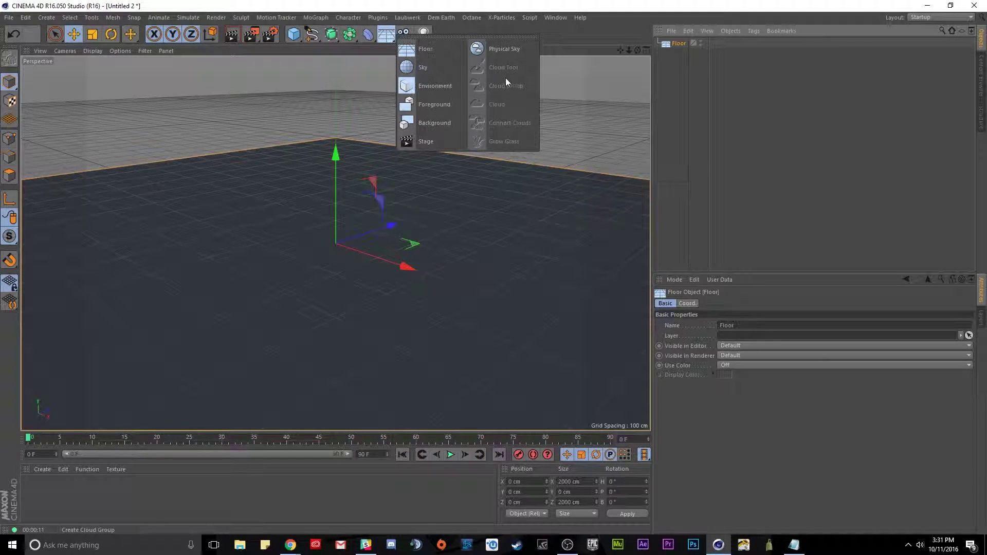
left_click(432, 122)
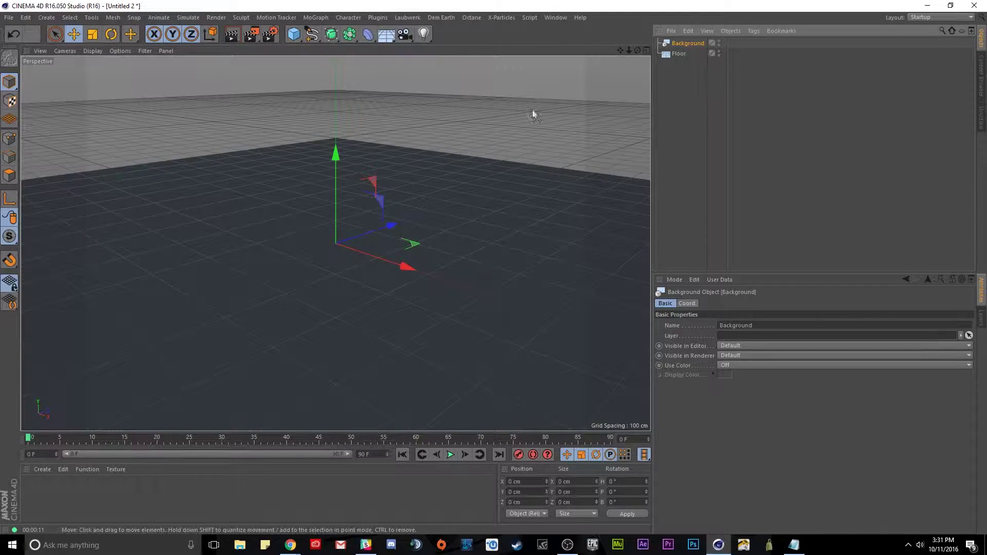
Step: Test-render the floor against the background in the perspective view from several camera angles
left_click(676, 53)
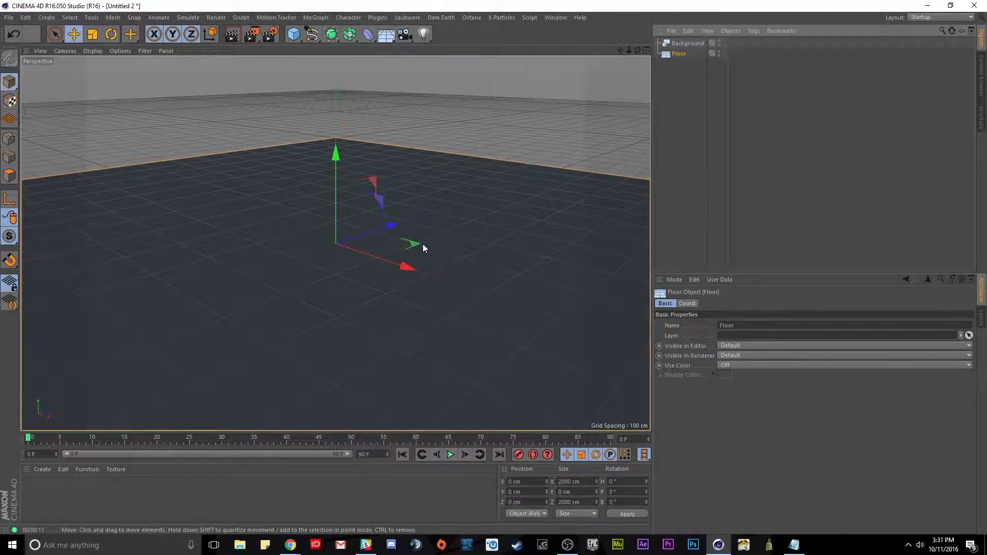
left_click_drag(423, 247, 246, 337, "alt")
scroll(383, 254, "down", 5)
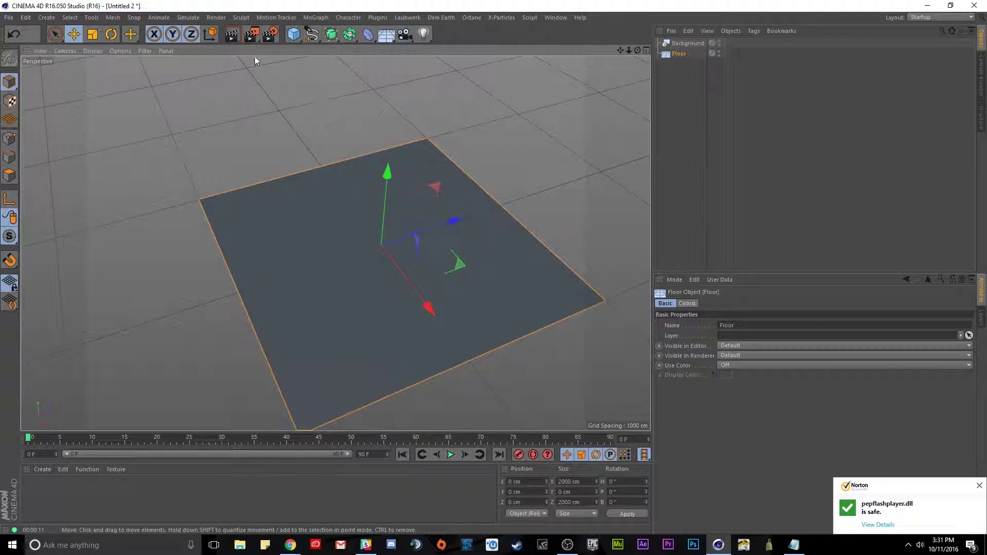
left_click(232, 34)
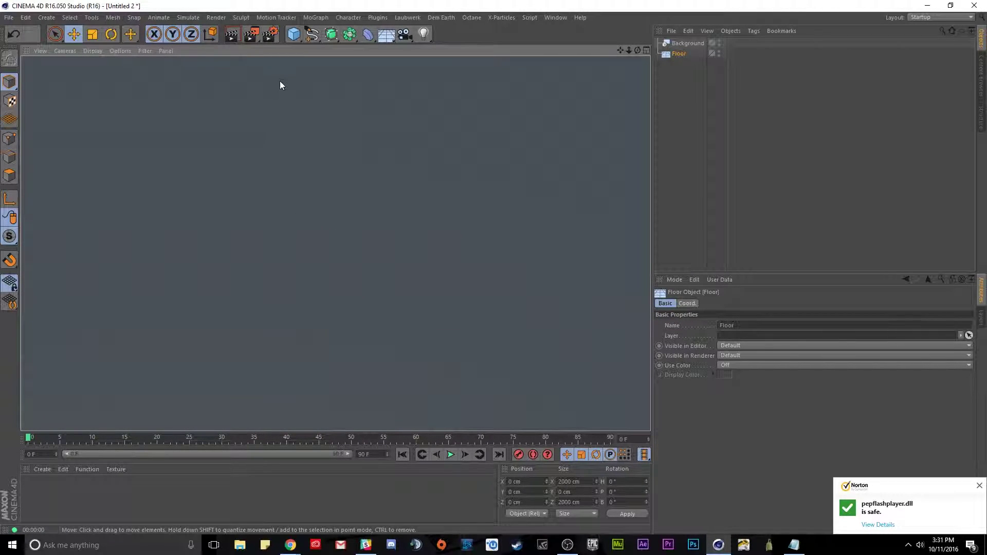
left_click(376, 214)
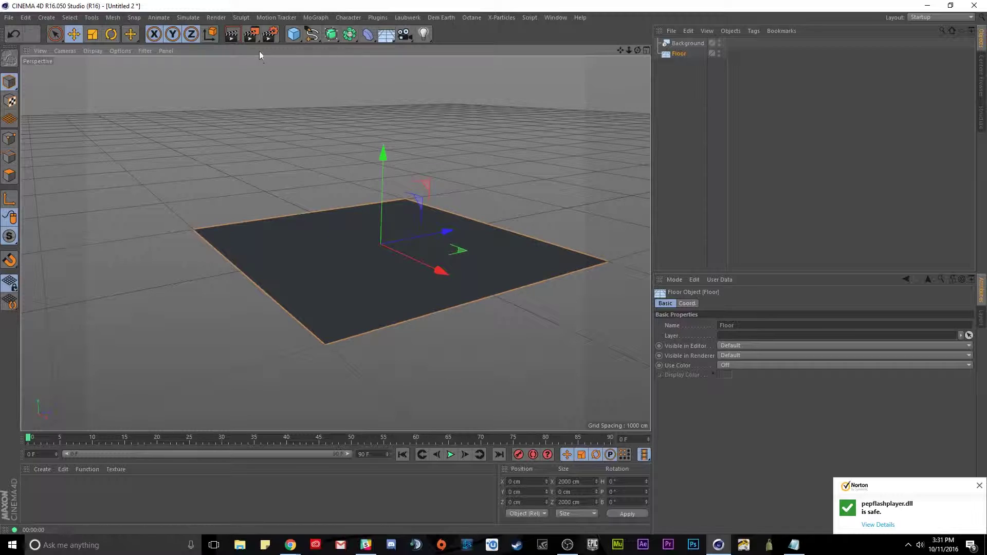
left_click(232, 34)
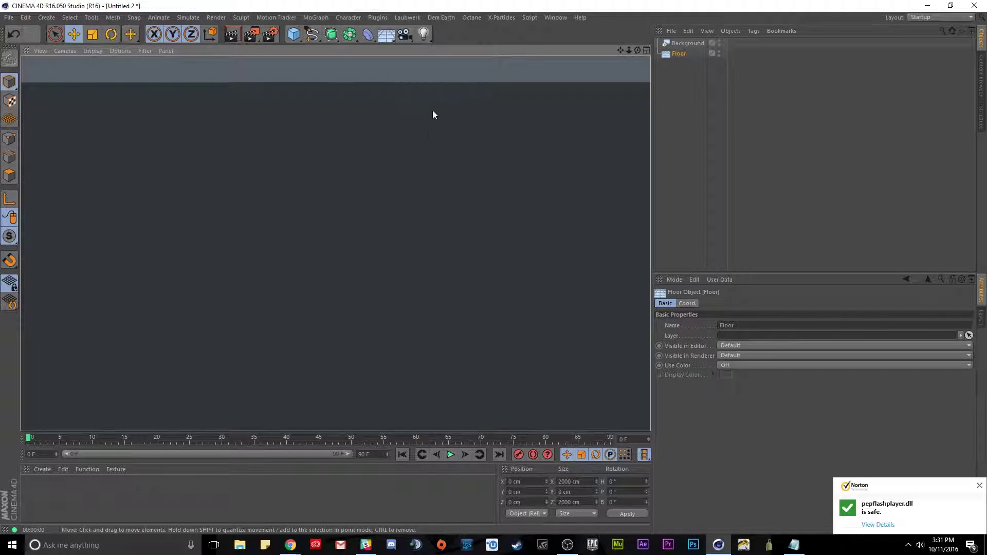
left_click(376, 260)
left_click_drag(375, 261, 438, 236, "alt")
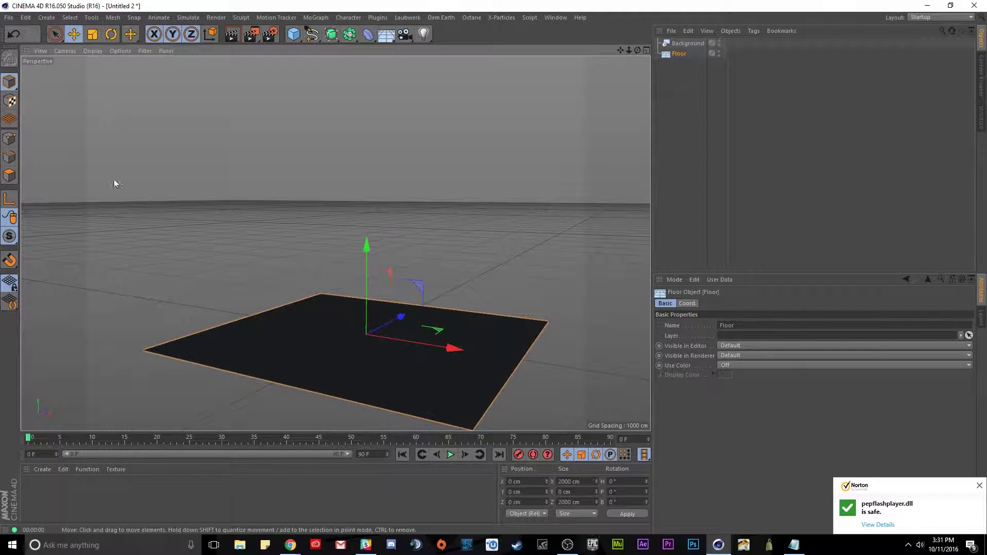
left_click(232, 35)
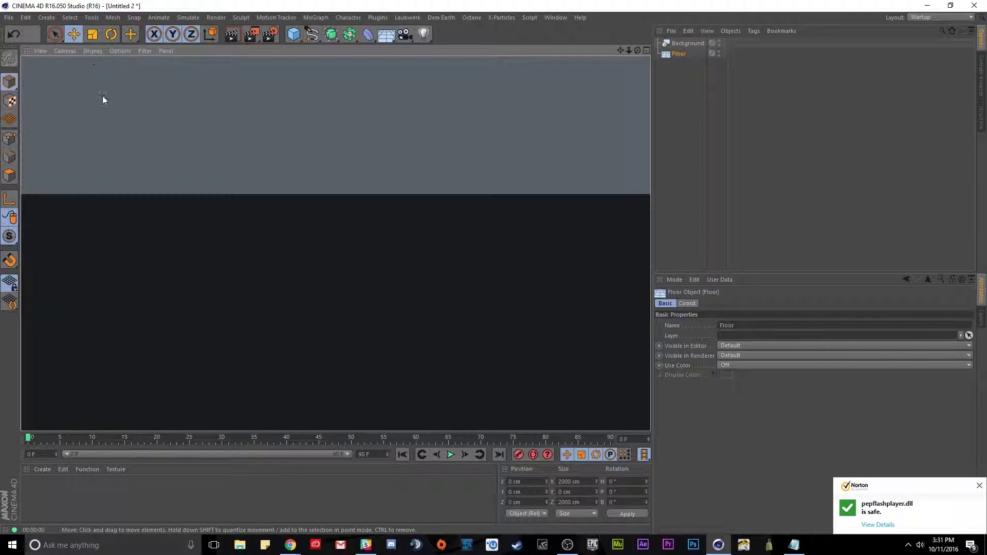
left_click(361, 215)
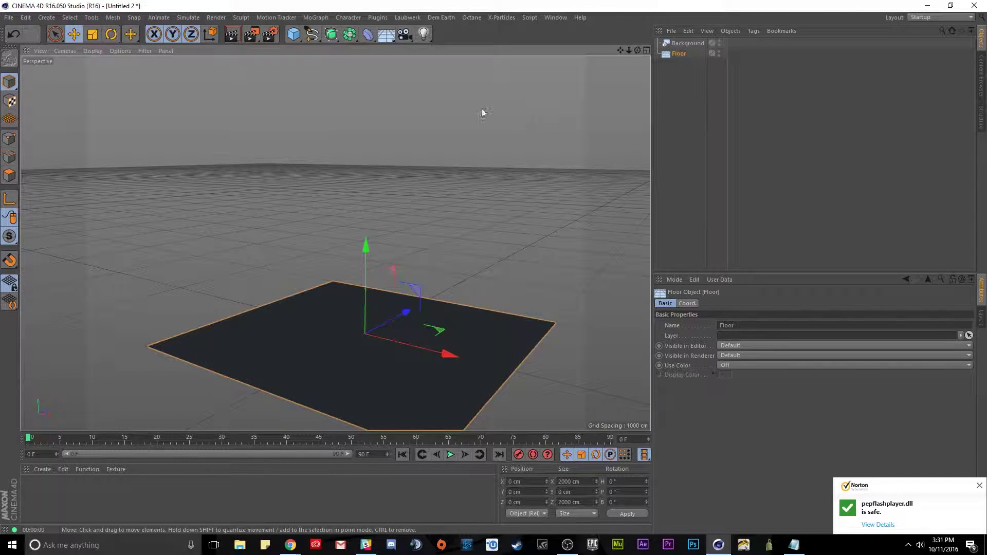
Step: Set the render output's film aspect to HDTV (16:9) and test-render the perspective view
left_click(270, 34)
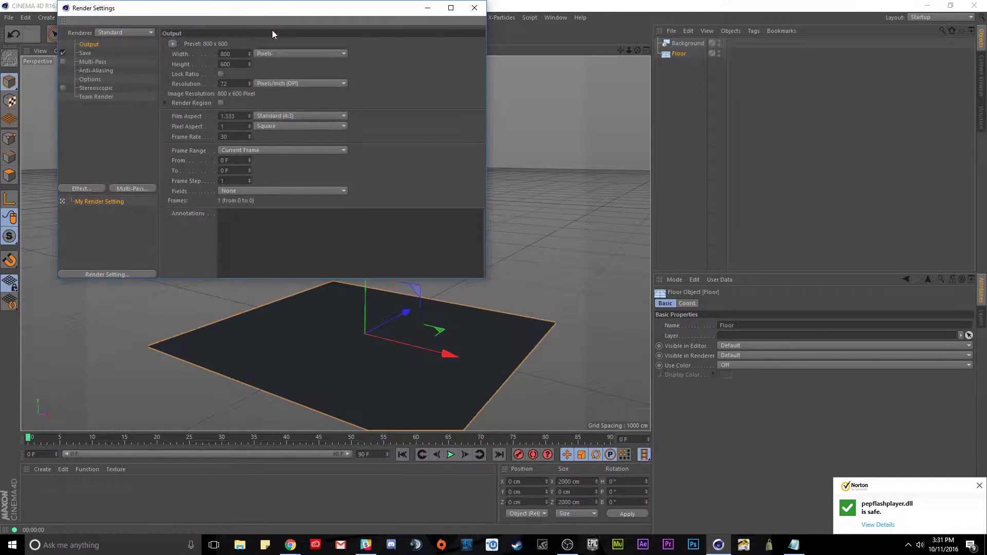
left_click(287, 115)
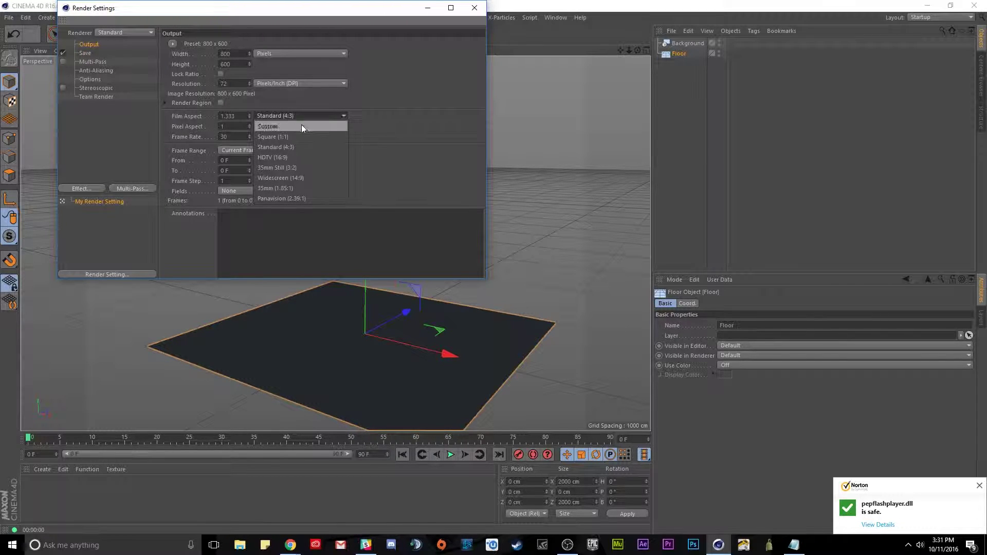
left_click(290, 156)
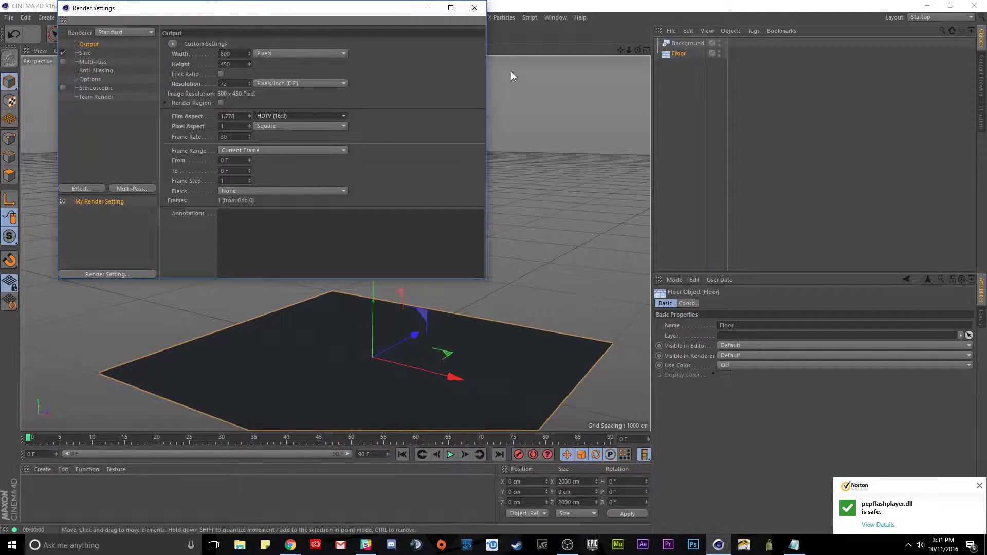
left_click_drag(365, 10, 807, 71)
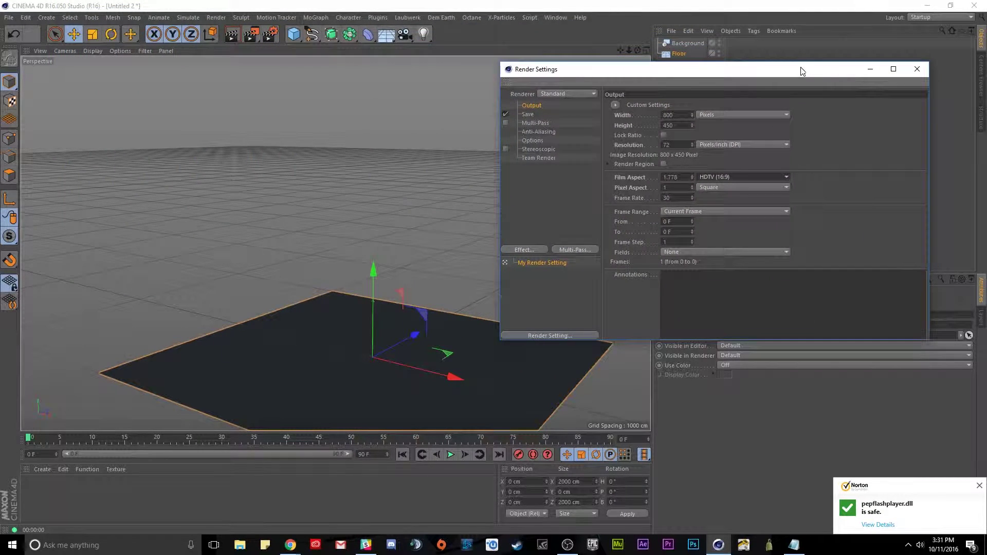
left_click(229, 34)
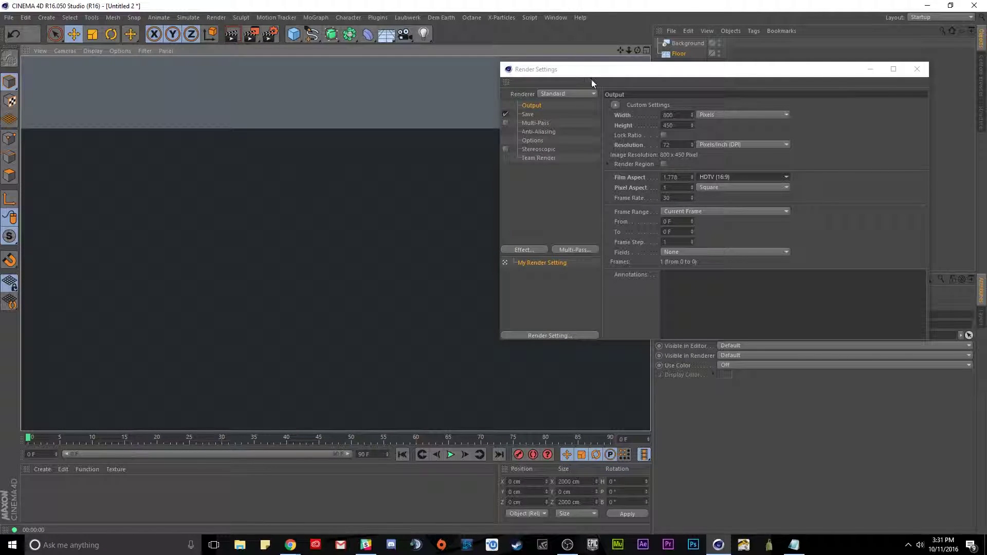
left_click(524, 106)
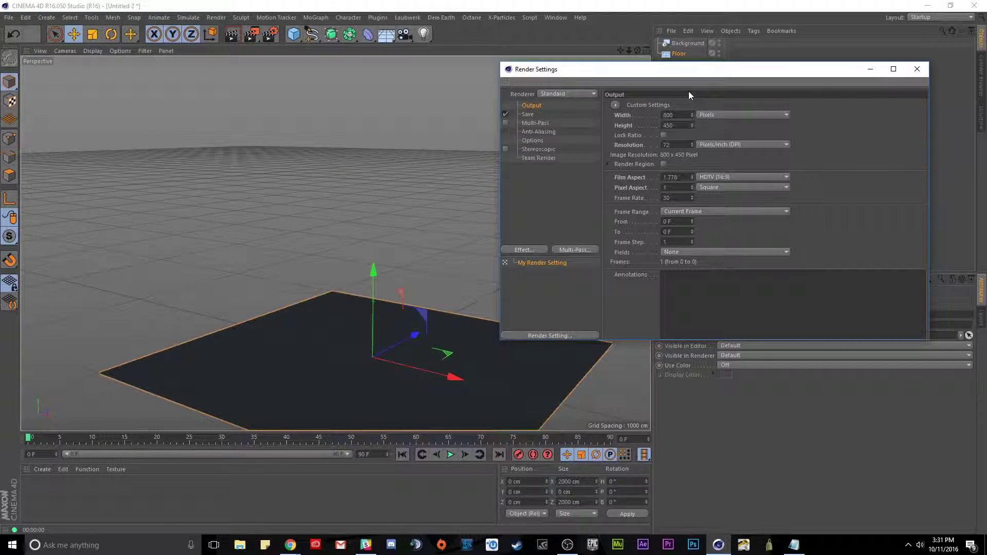
left_click(916, 69)
Step: Create a new material and apply it to both the Floor and the Background objects
middle_click_drag(416, 335, 320, 238, "alt")
right_click_drag(320, 238, 359, 265, "alt")
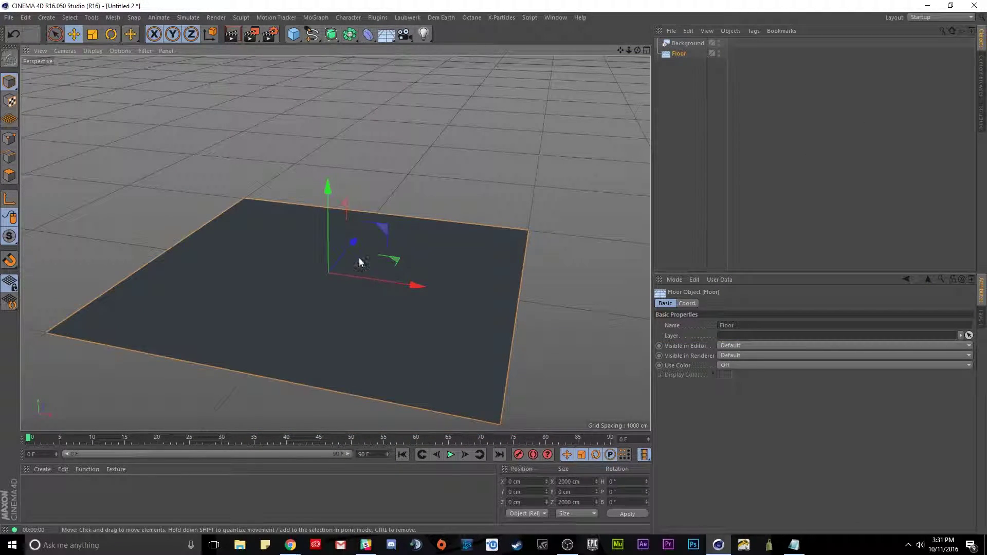
left_click_drag(358, 258, 328, 309, "alt")
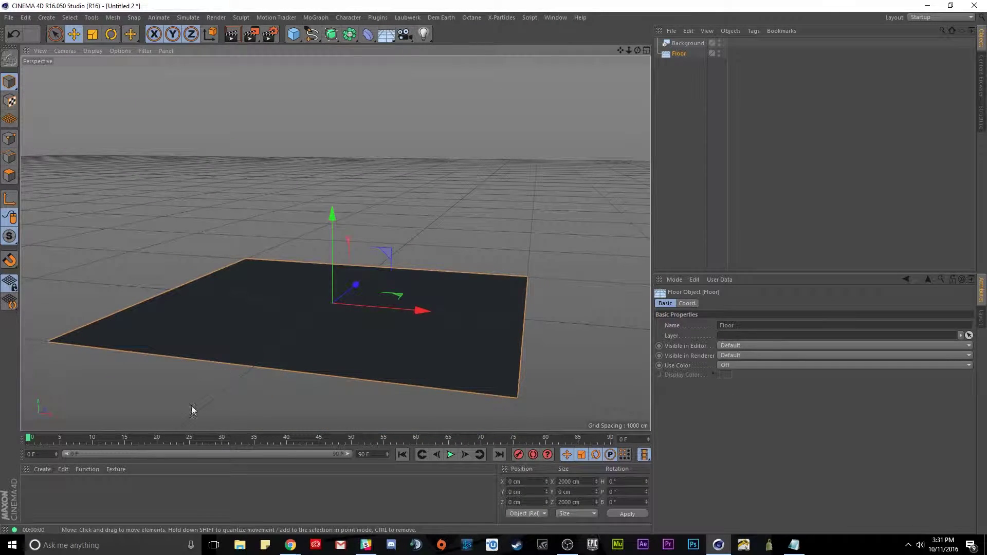
double_click(48, 488)
left_click_drag(37, 489, 268, 317)
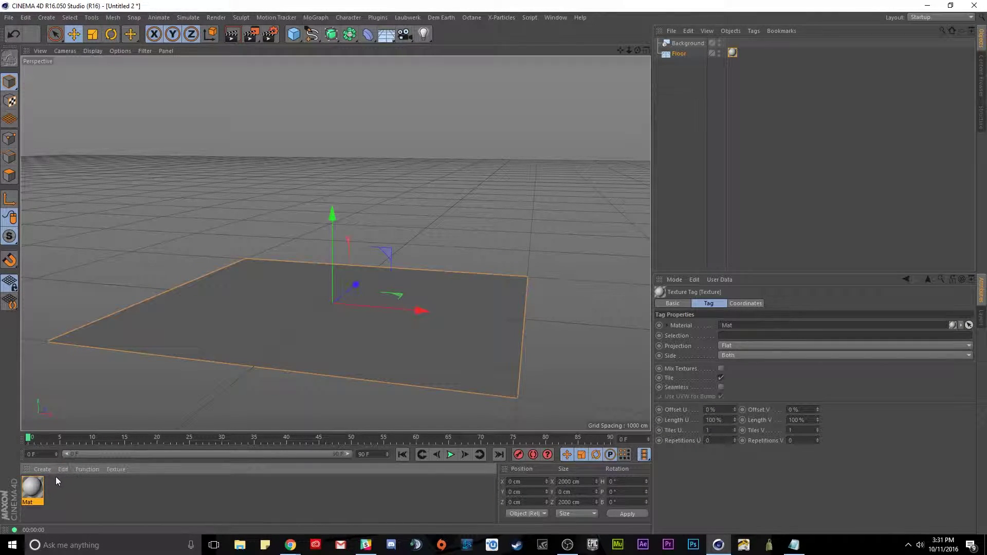
left_click_drag(35, 483, 683, 42)
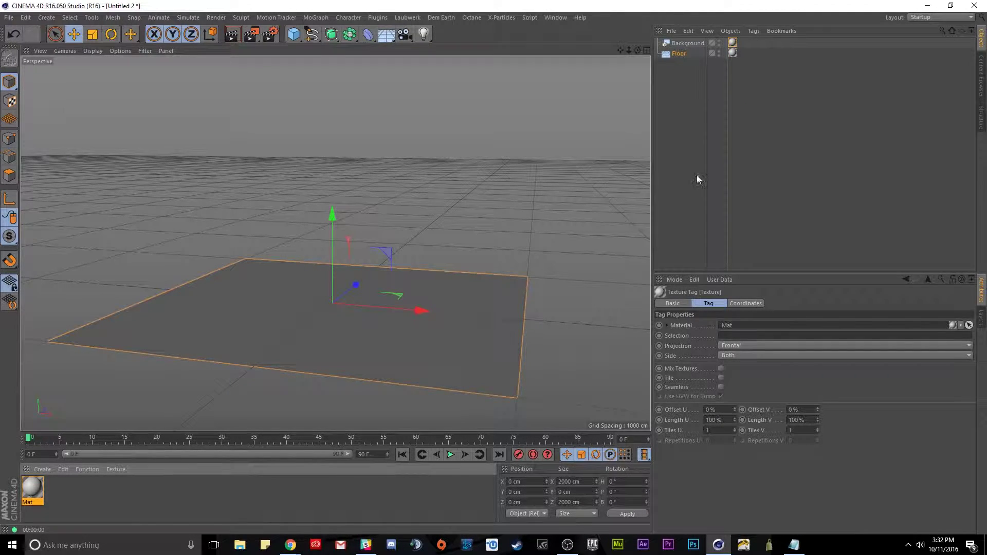
Step: Load a Gradient shader as the texture of the material's Color channel
double_click(32, 487)
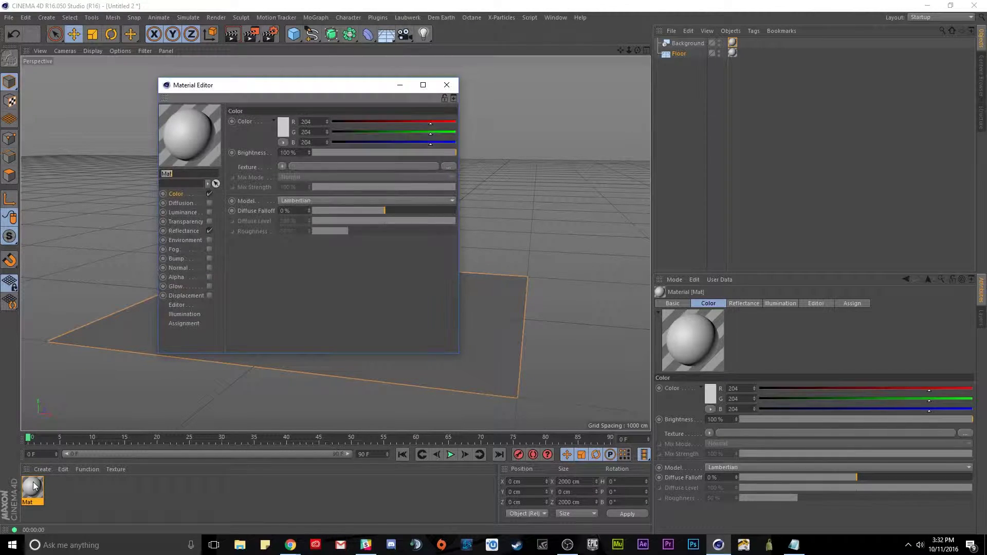
left_click(282, 167)
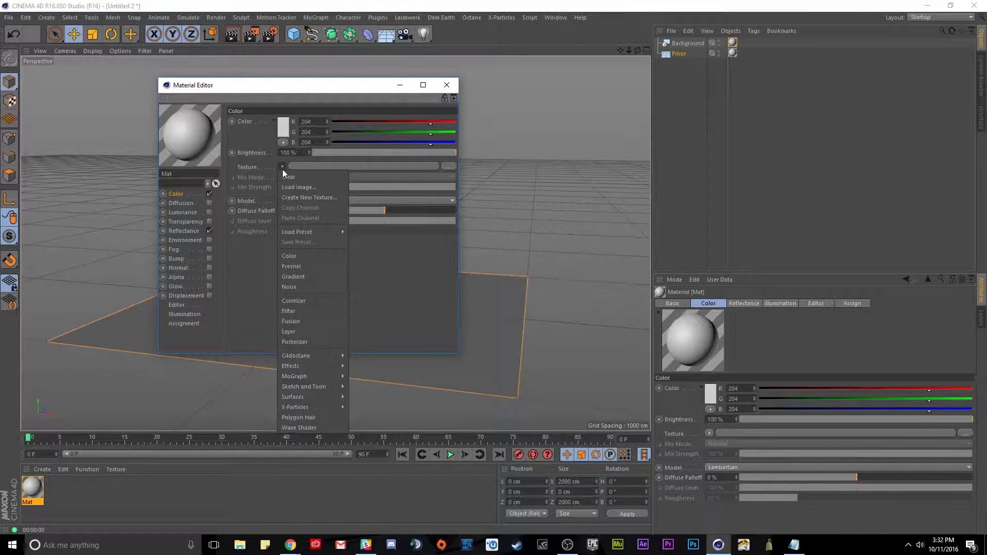
left_click(297, 276)
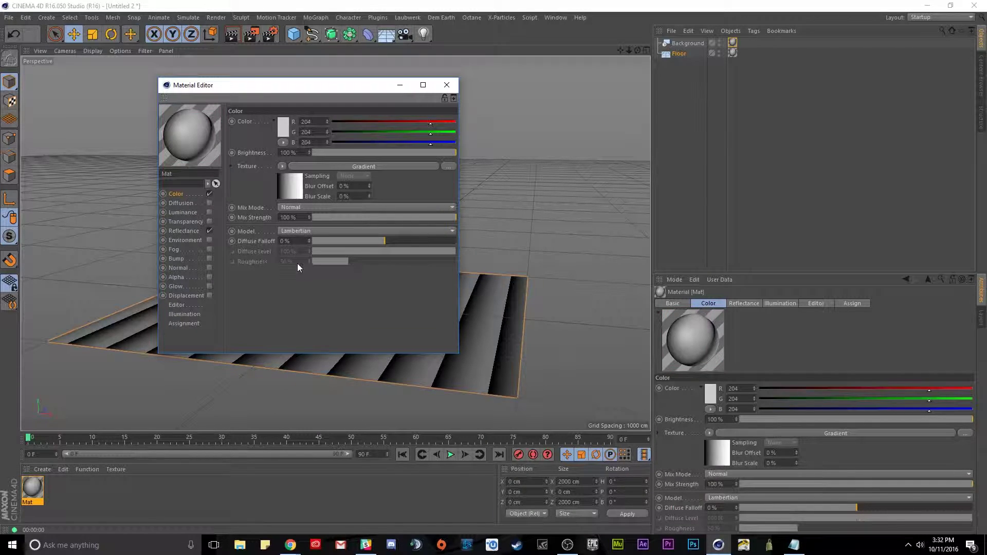
Step: Set the gradient shader's type to 2D - V and close the material's editor
left_click(290, 184)
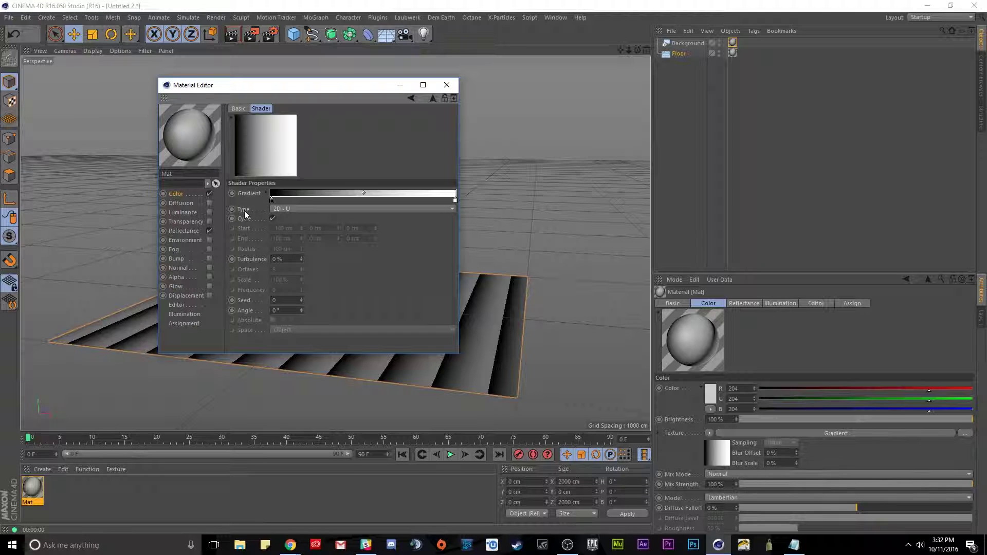
left_click(295, 210)
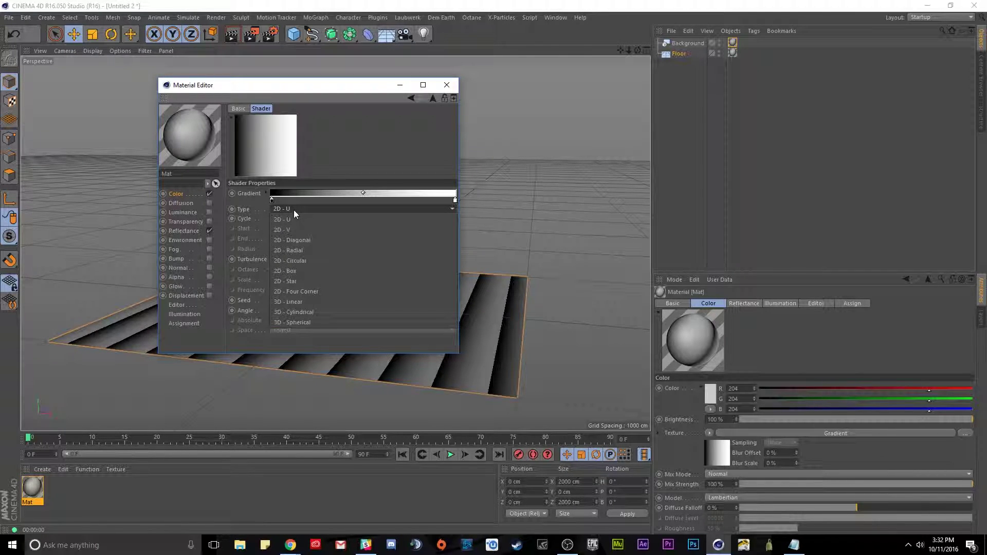
left_click(297, 231)
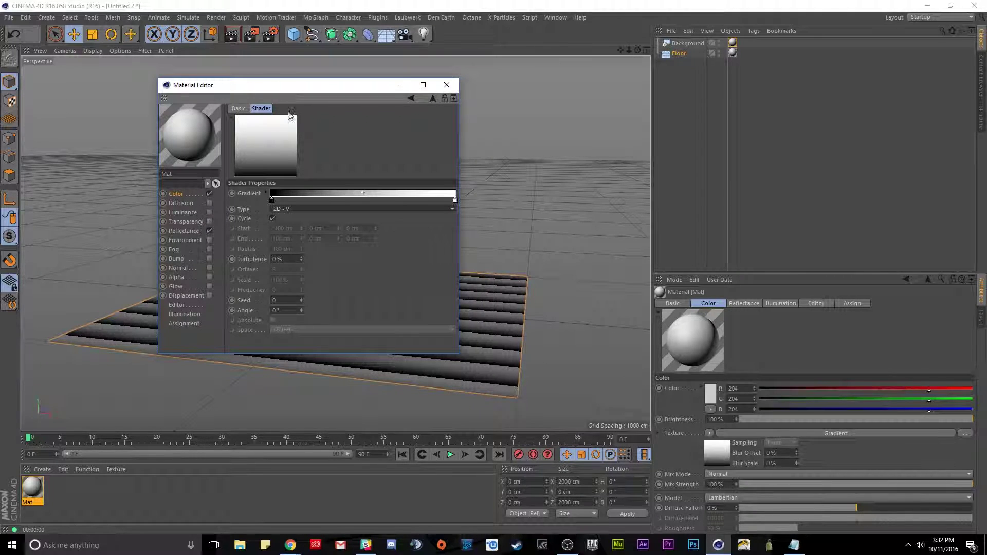
left_click(284, 210)
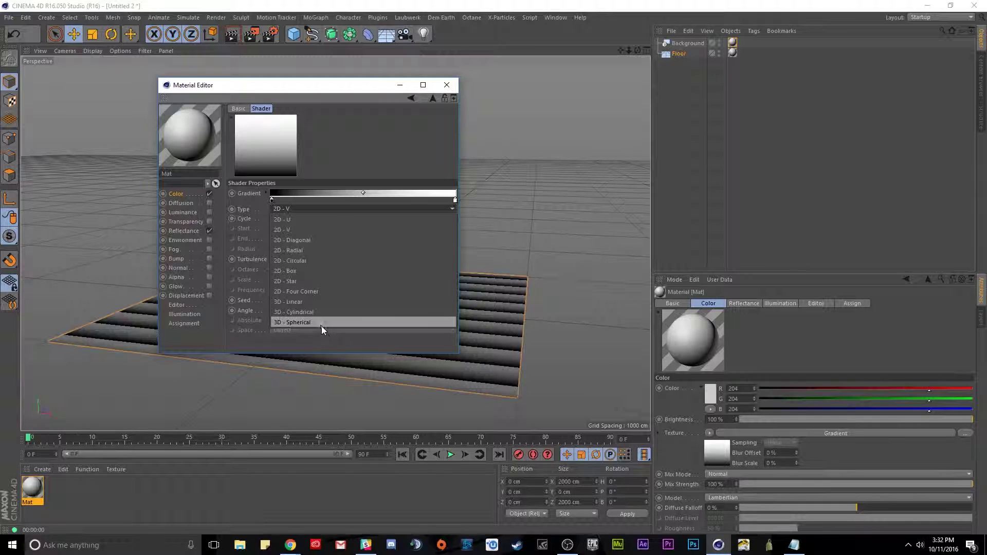
left_click(371, 124)
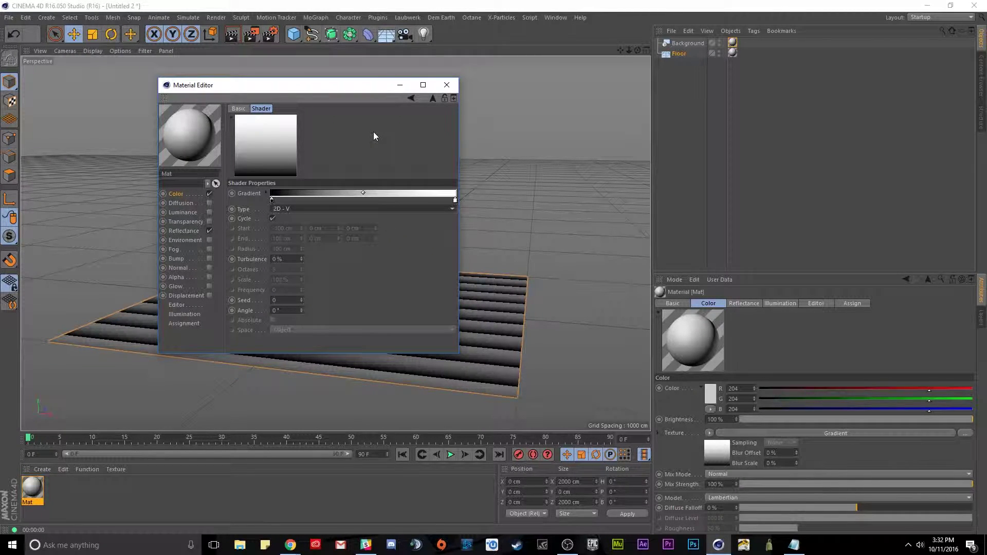
left_click(445, 81)
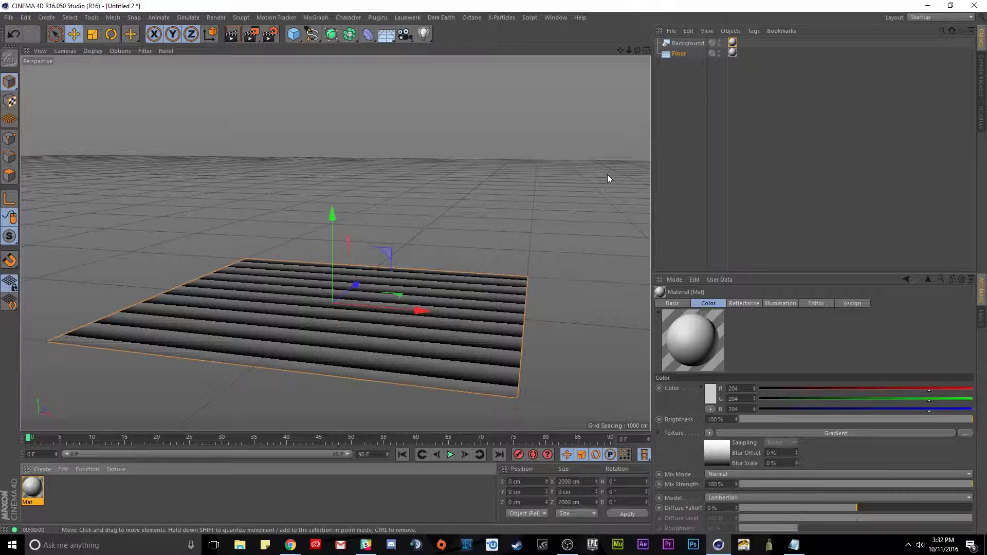
Step: Set the projection of the Floor's texture tag to Frontal and test-render the perspective view before and after
left_click(732, 53)
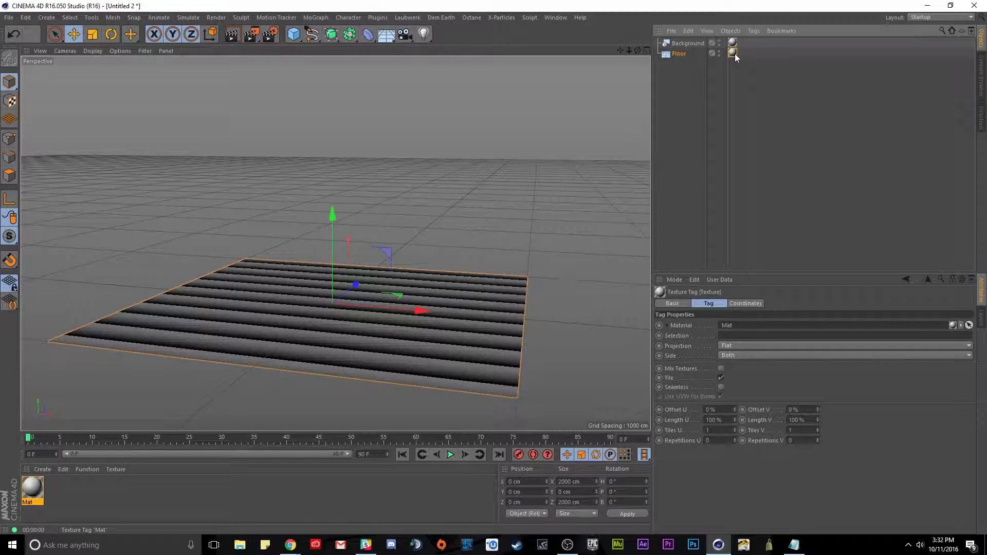
left_click(233, 36)
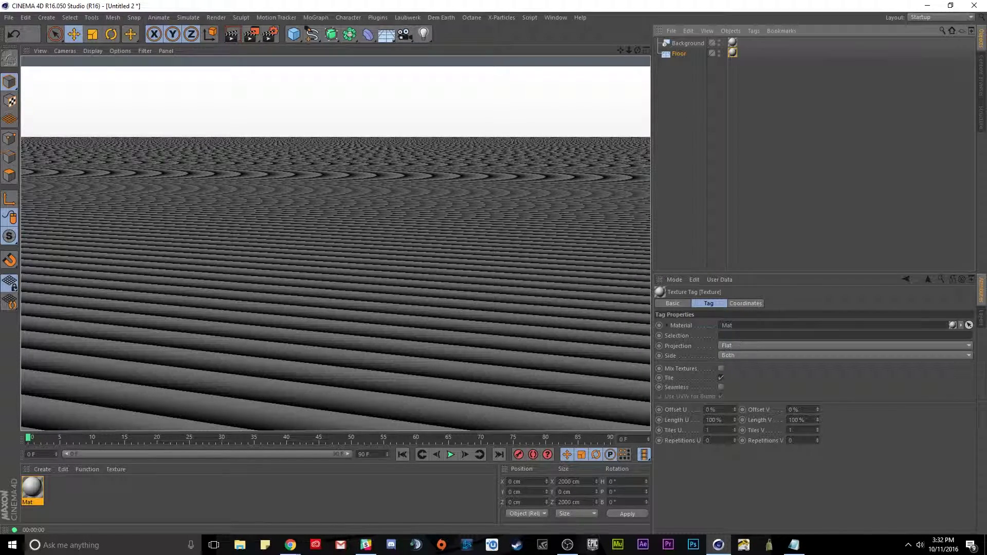
left_click(734, 54)
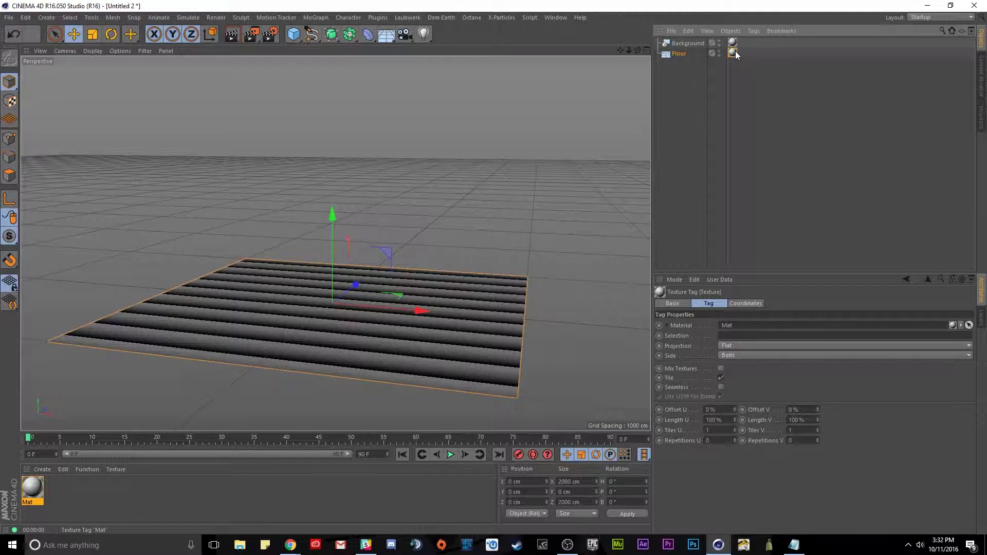
left_click(730, 345)
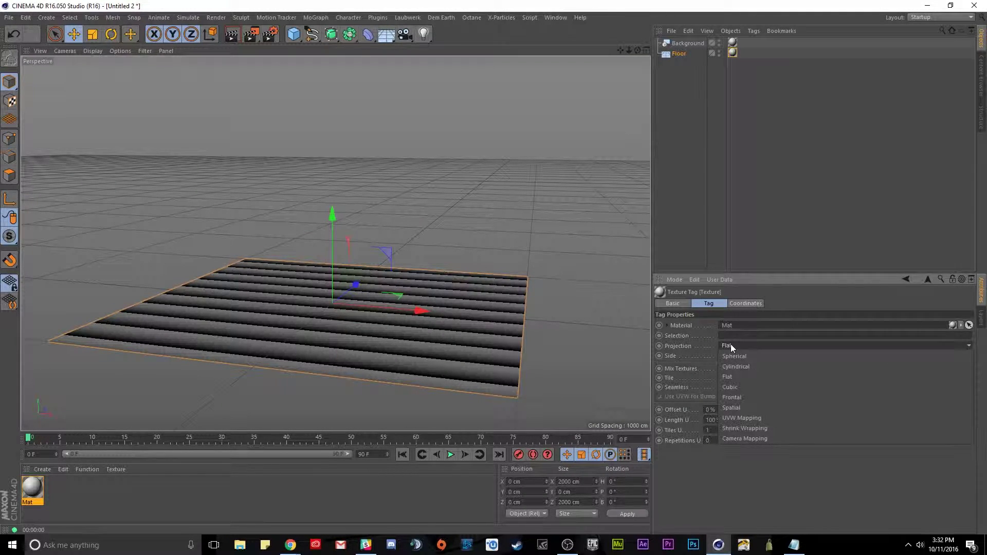
left_click(758, 399)
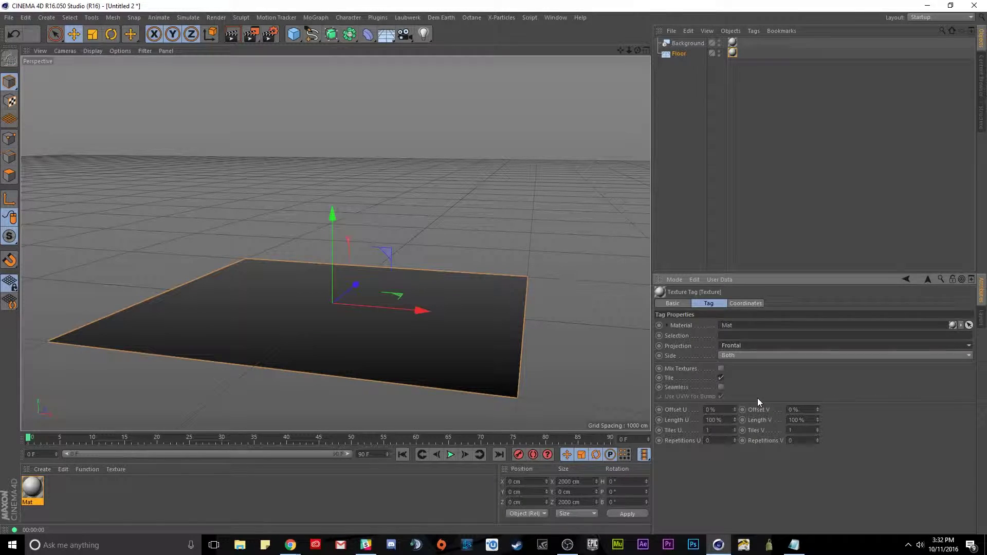
left_click(232, 34)
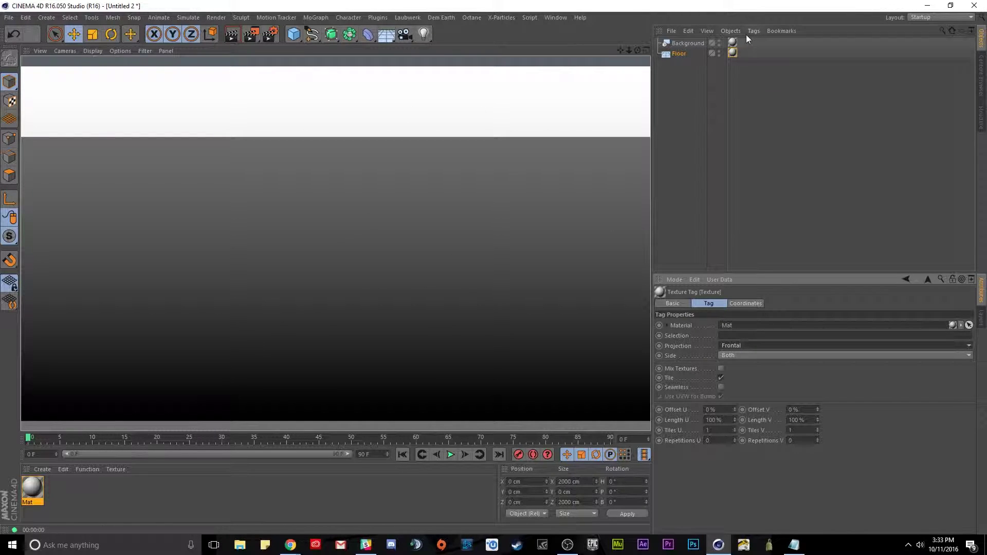
Step: Try Flat projection on the Background's texture tag, return it to Frontal, and test-render with both tags on Frontal
left_click(732, 43)
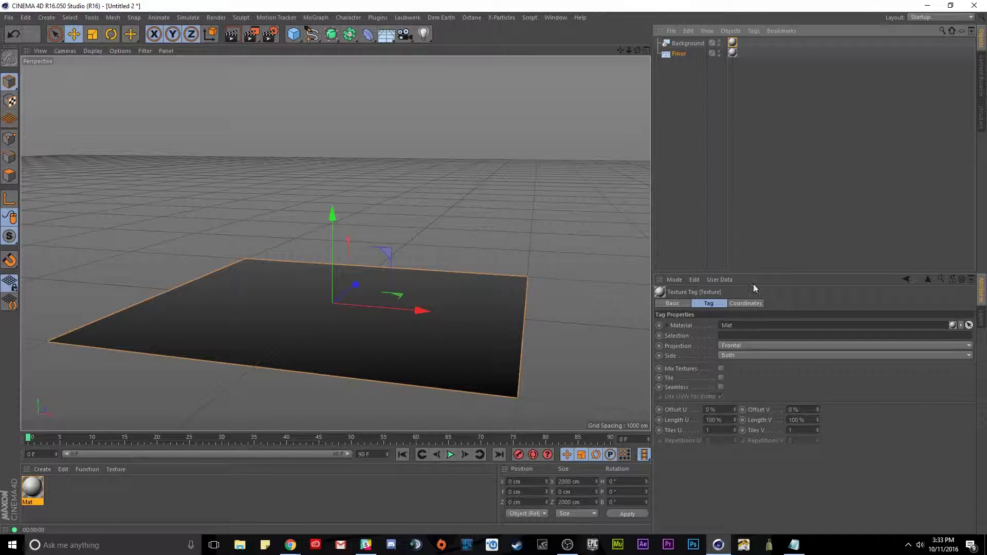
left_click(729, 341)
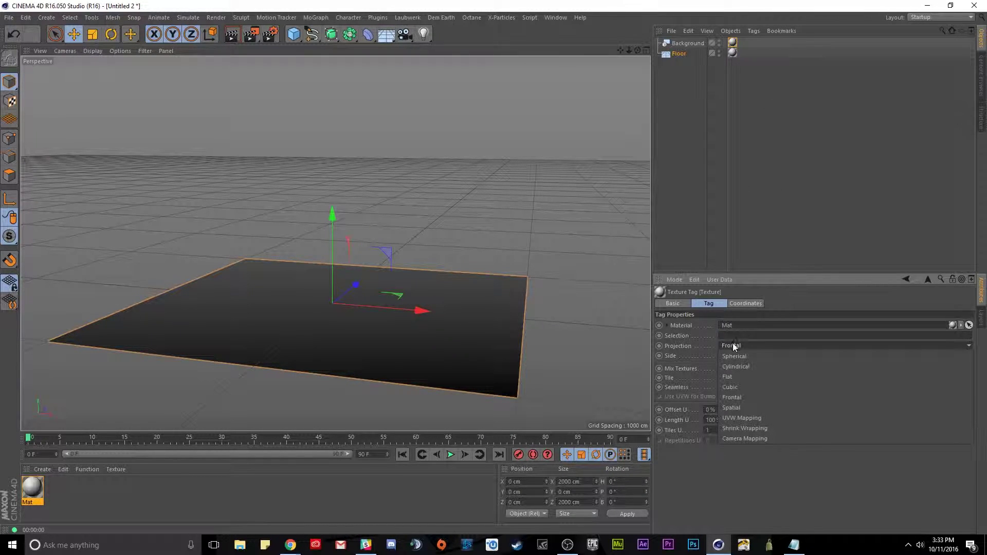
left_click(745, 380)
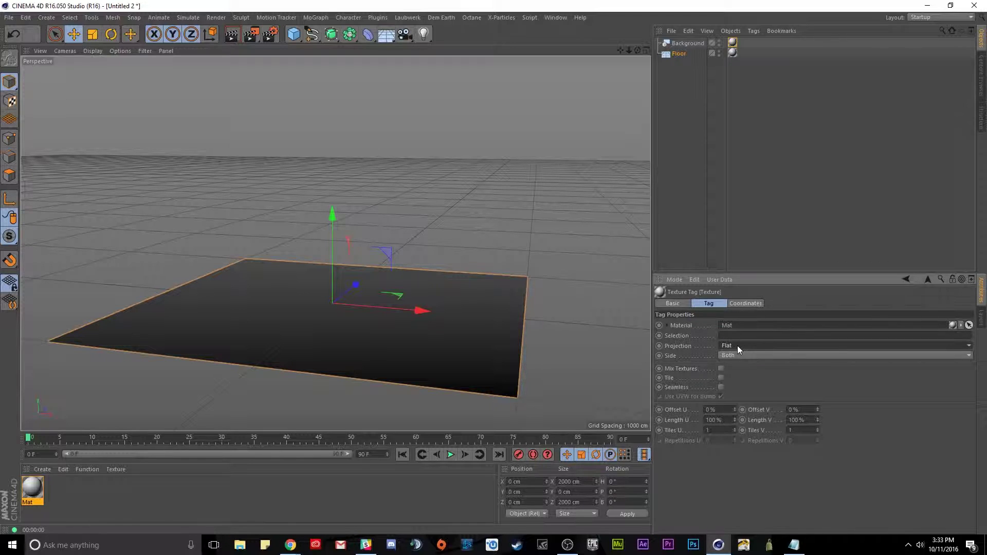
left_click(736, 344)
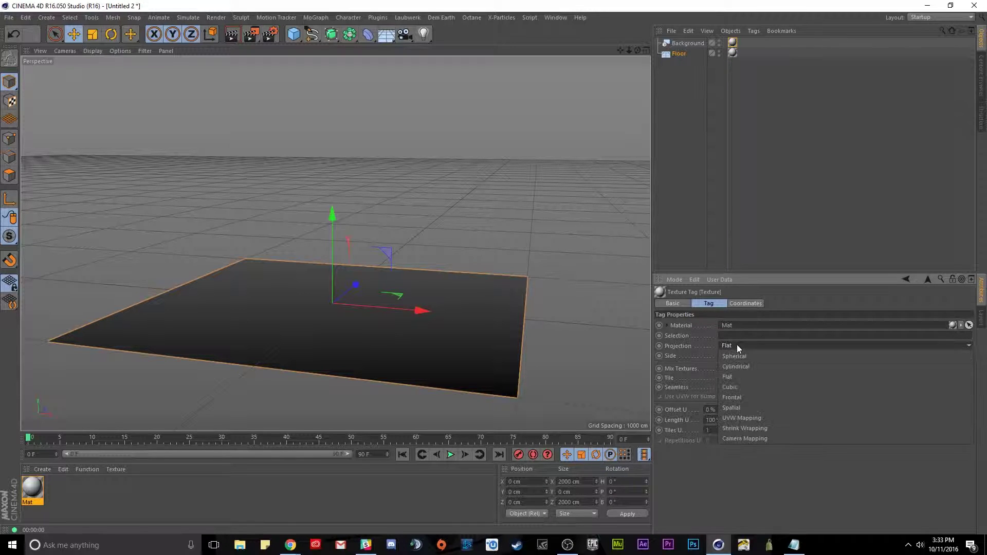
left_click(746, 393)
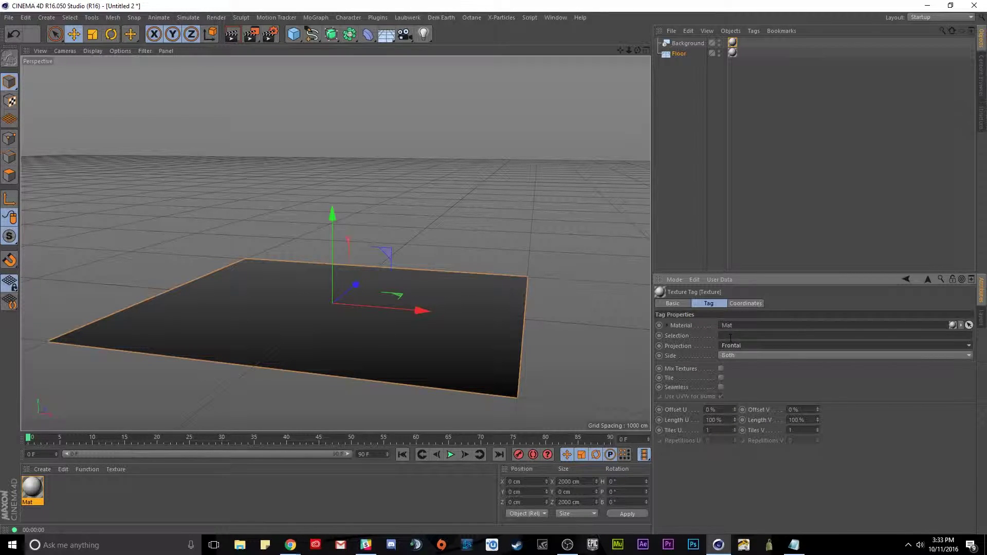
left_click(731, 53)
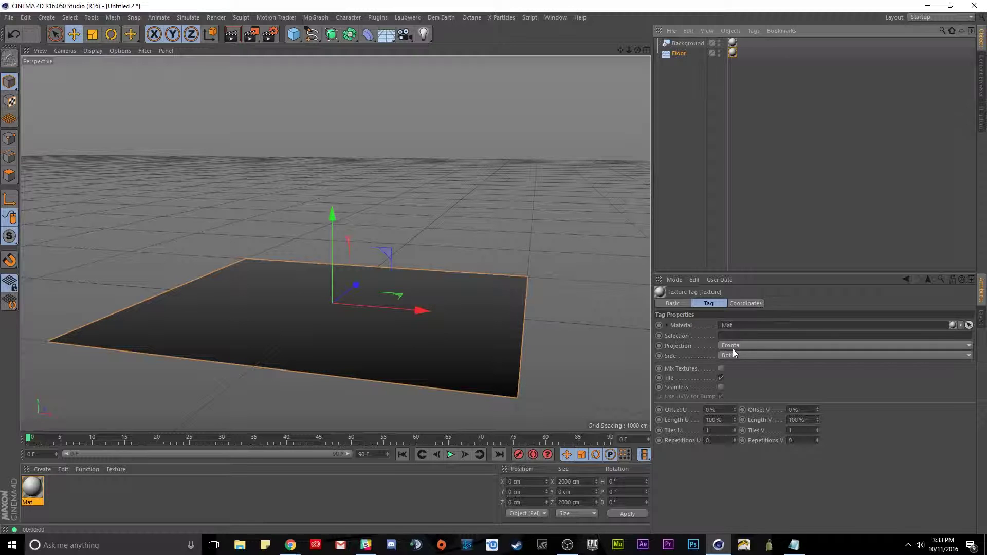
left_click(232, 34)
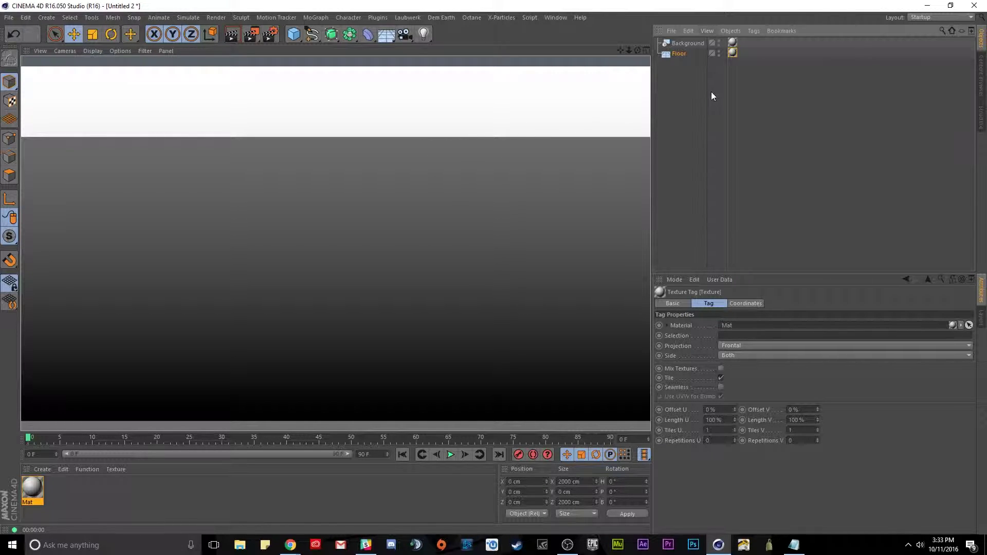
Step: Add a Compositing tag to the Floor object and deselect everything
left_click(675, 57)
right_click(675, 58)
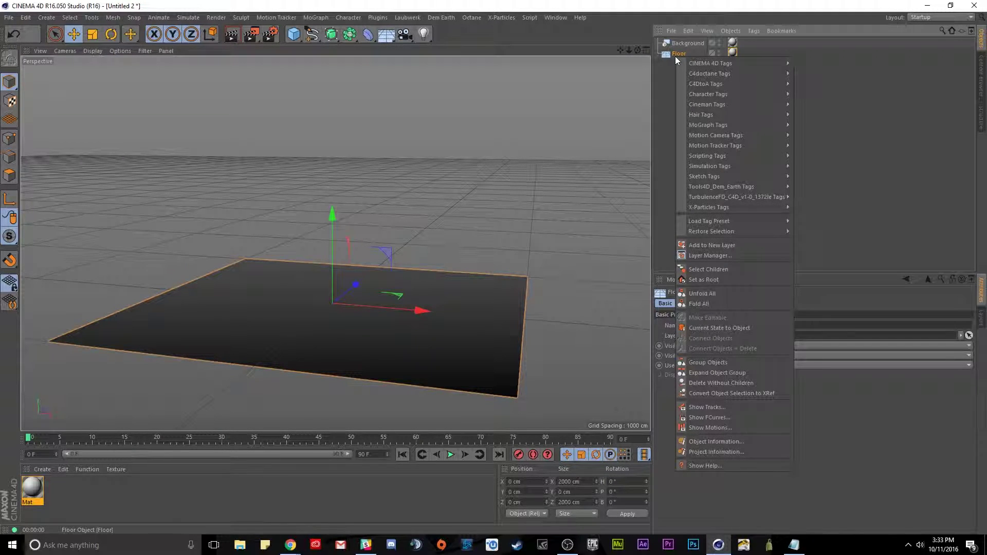
mouse_move(710, 63)
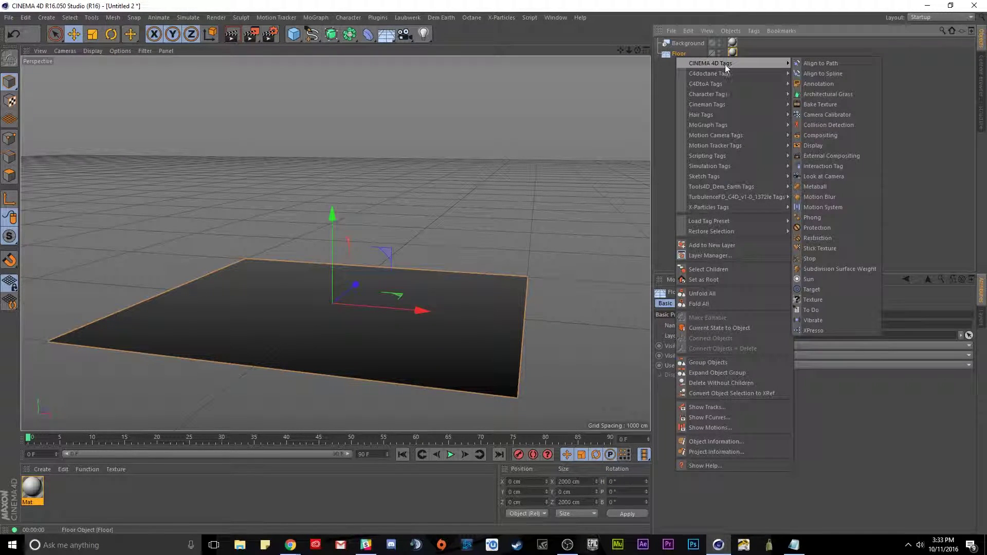
left_click(822, 135)
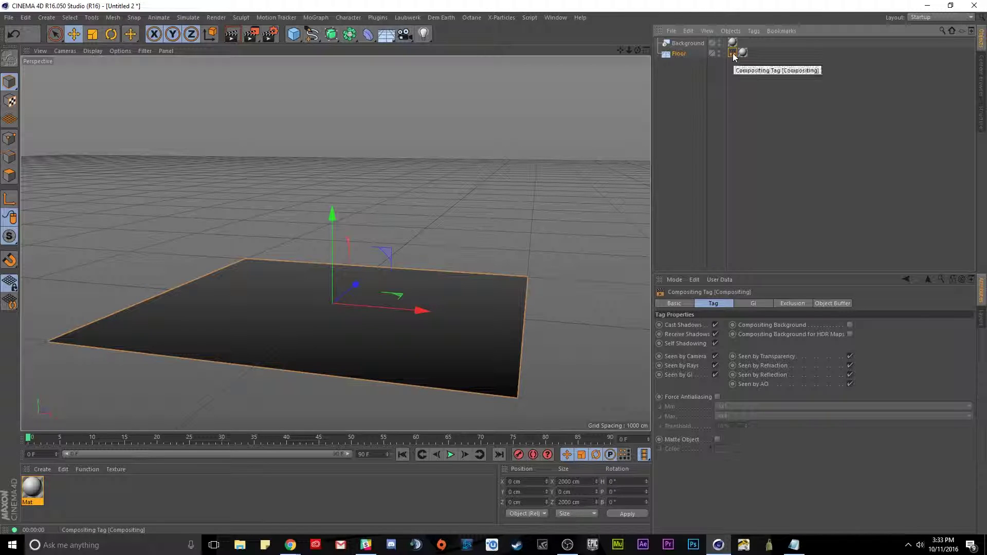
left_click(777, 81)
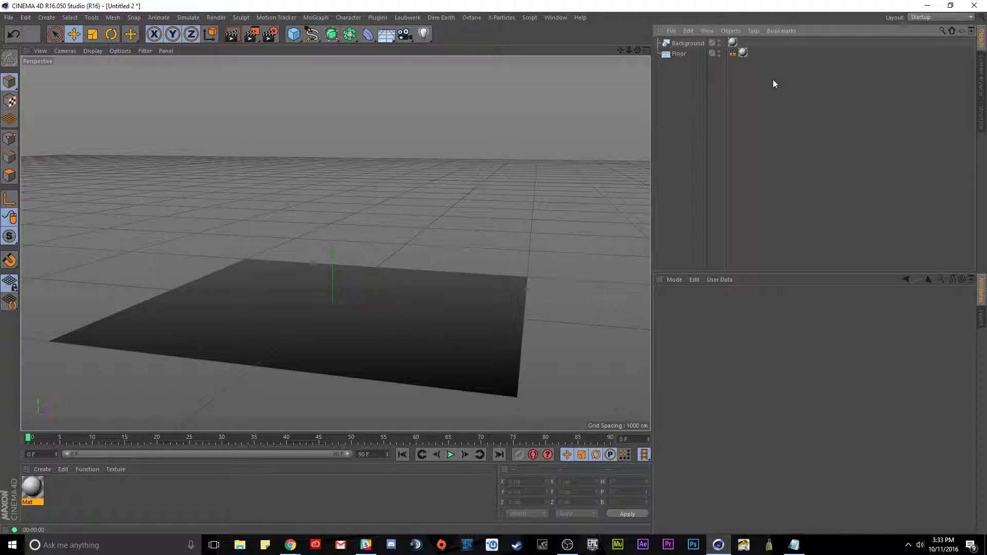
Step: Enable Compositing Background for HDR Maps on the Floor's Compositing tag, then test-render the view and render to the Picture Viewer
left_click(732, 52)
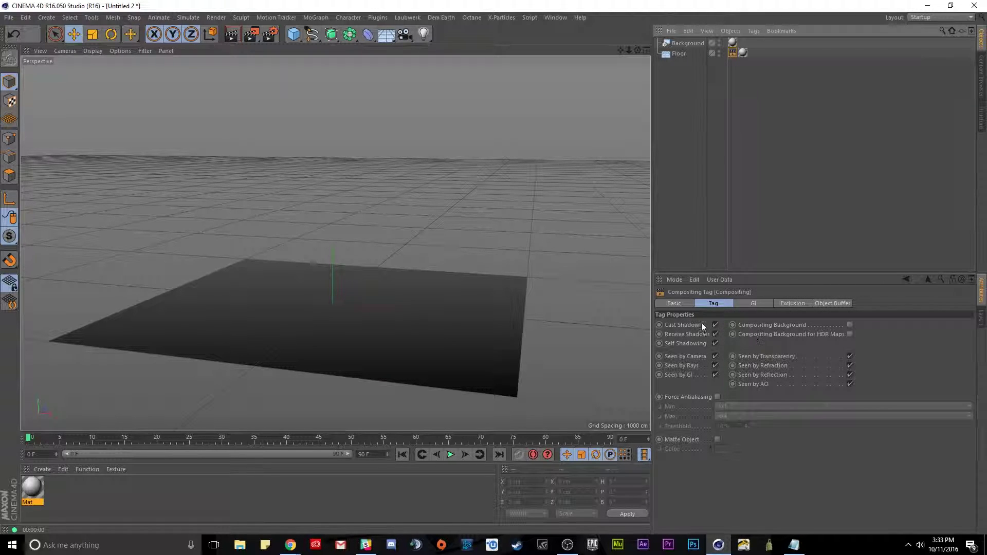
left_click(850, 334)
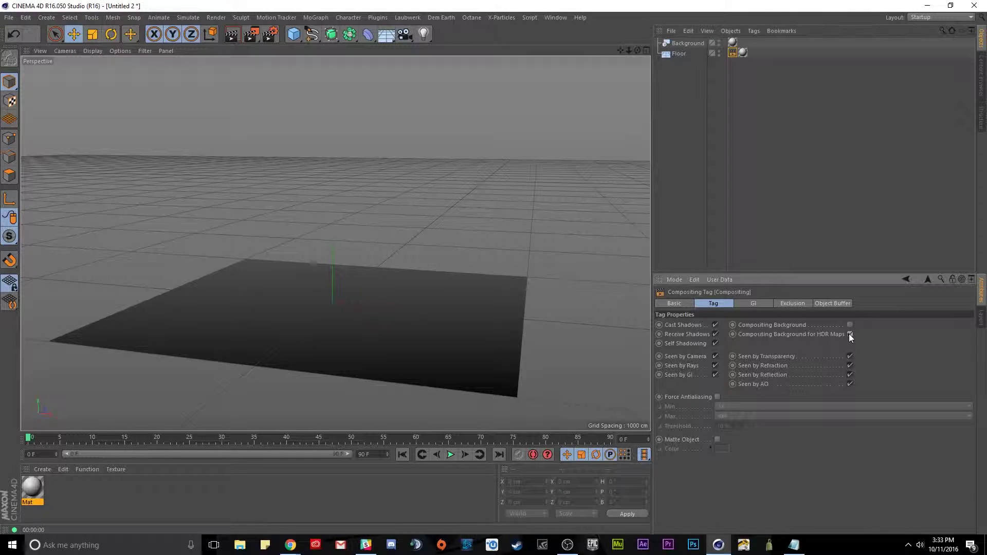
left_click(228, 40)
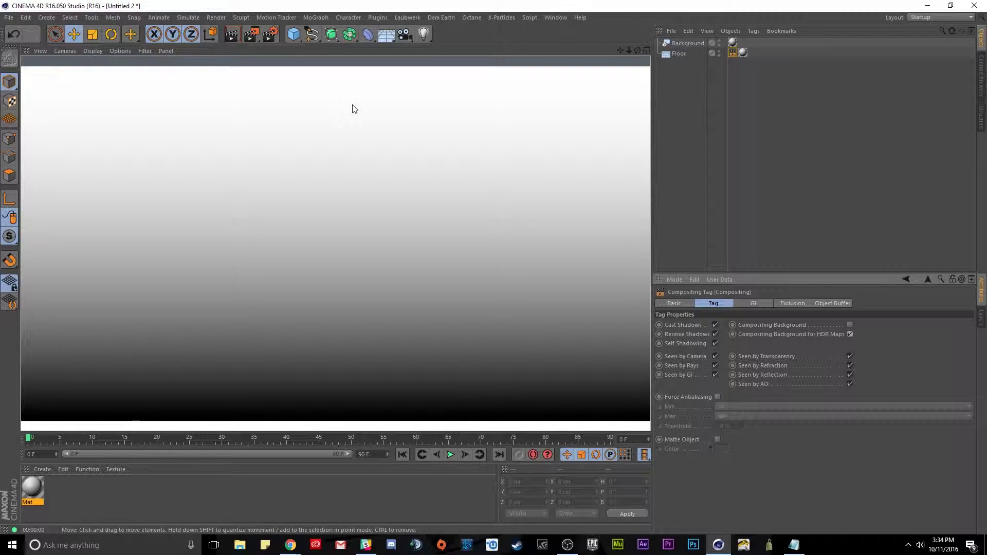
left_click(252, 34)
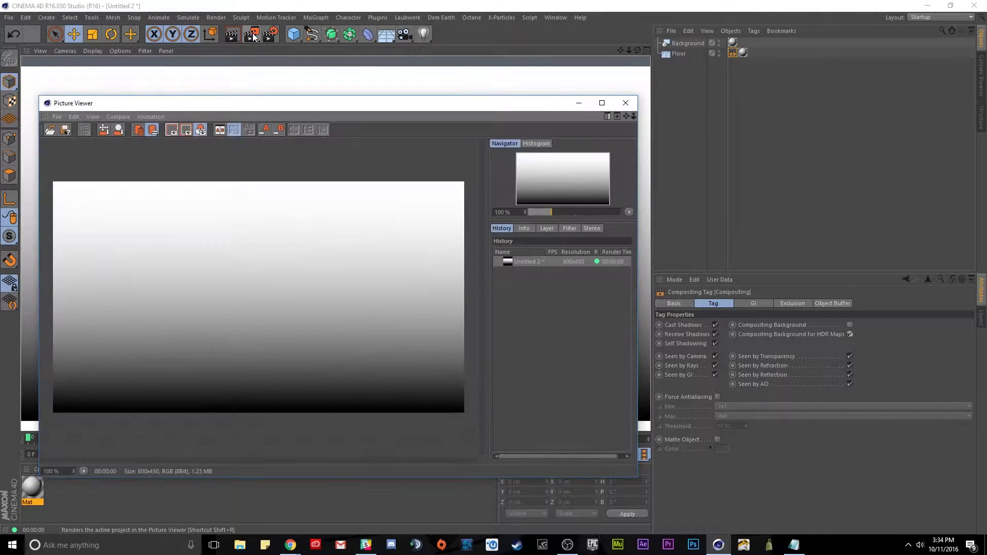
left_click(627, 103)
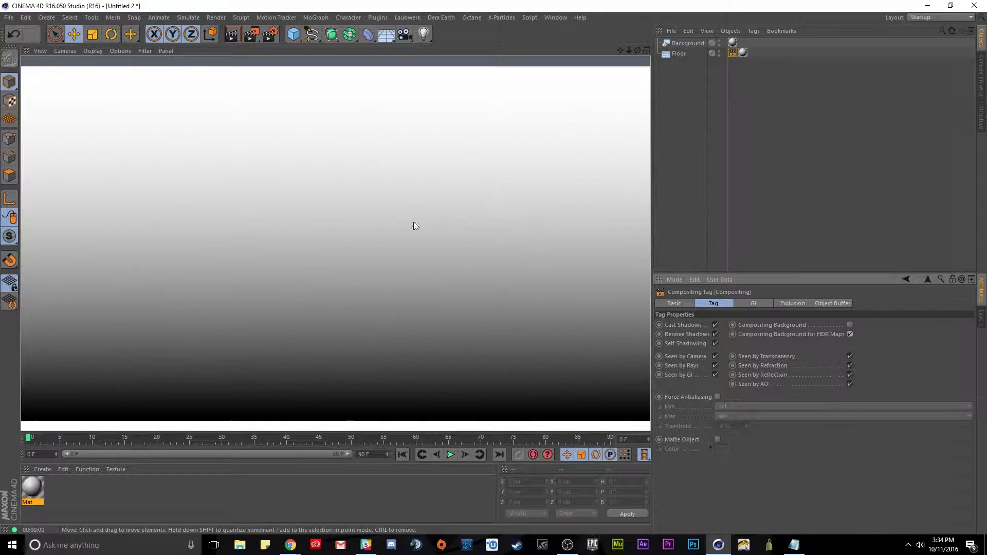
Step: Open the Mat material's gradient shader and pull the black knot off the gradient
double_click(24, 479)
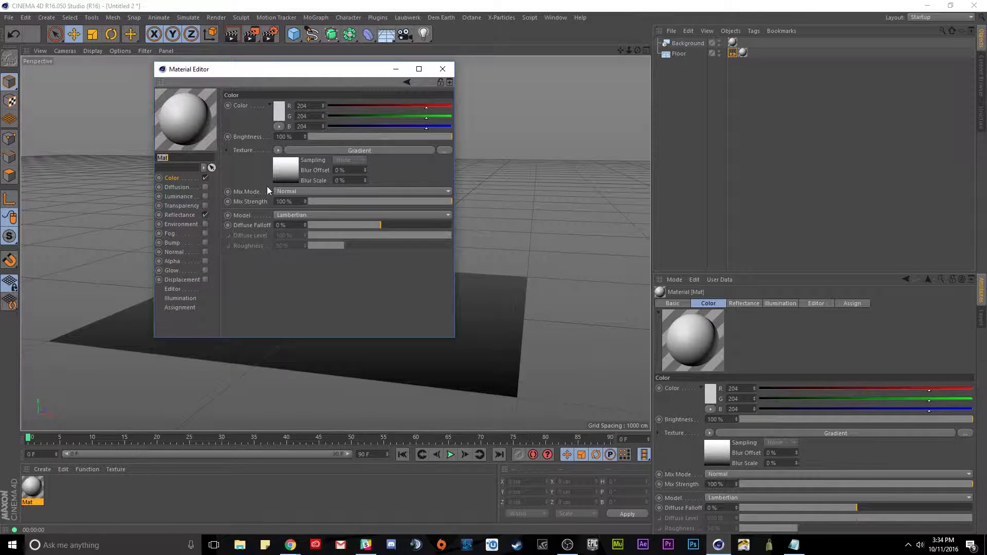
left_click(281, 179)
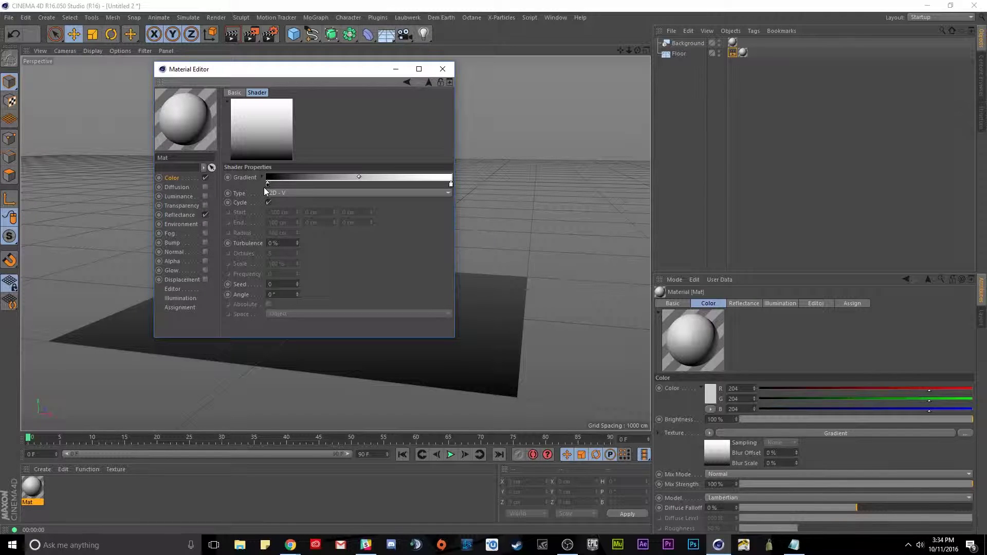
left_click_drag(267, 184, 266, 224)
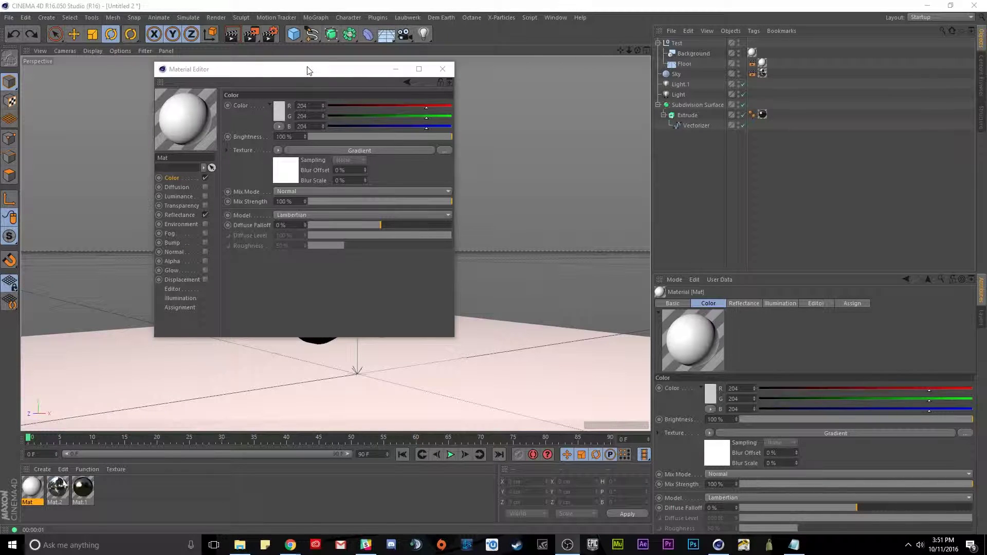
Step: Recolor the end knot of the Mat material's gradient shader to light blue, keeping the start knot white, and test-render the apple scene
left_click_drag(308, 70, 596, 118)
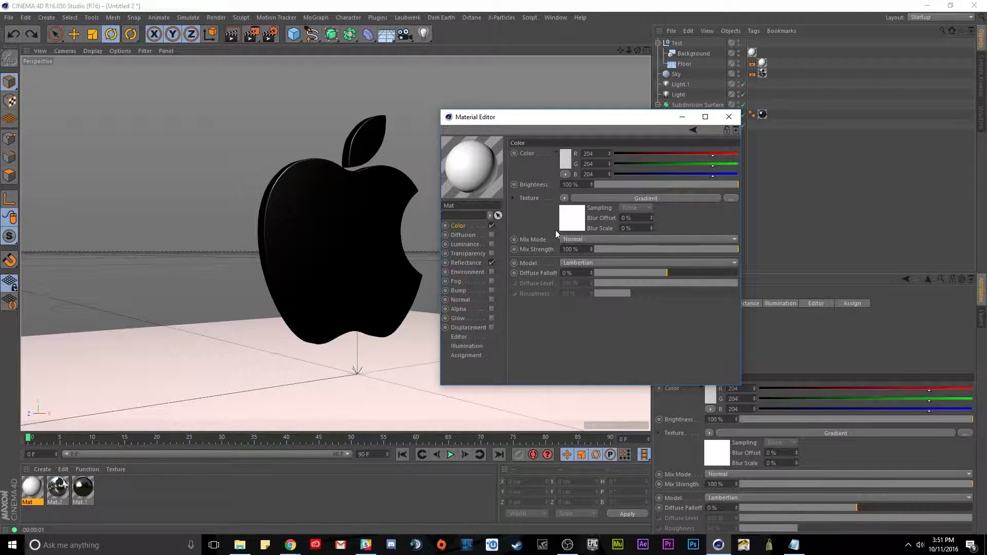
left_click(575, 220)
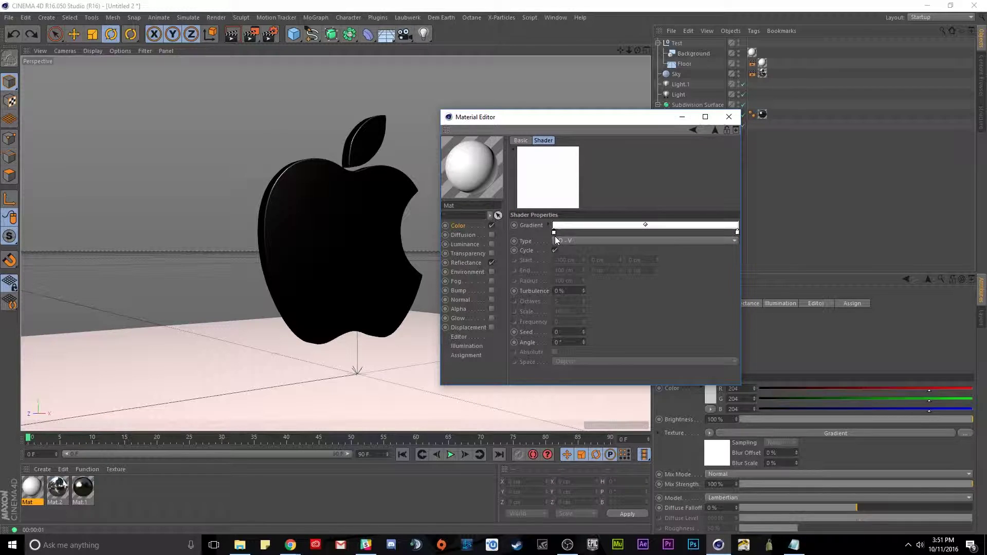
left_click_drag(552, 234, 550, 260)
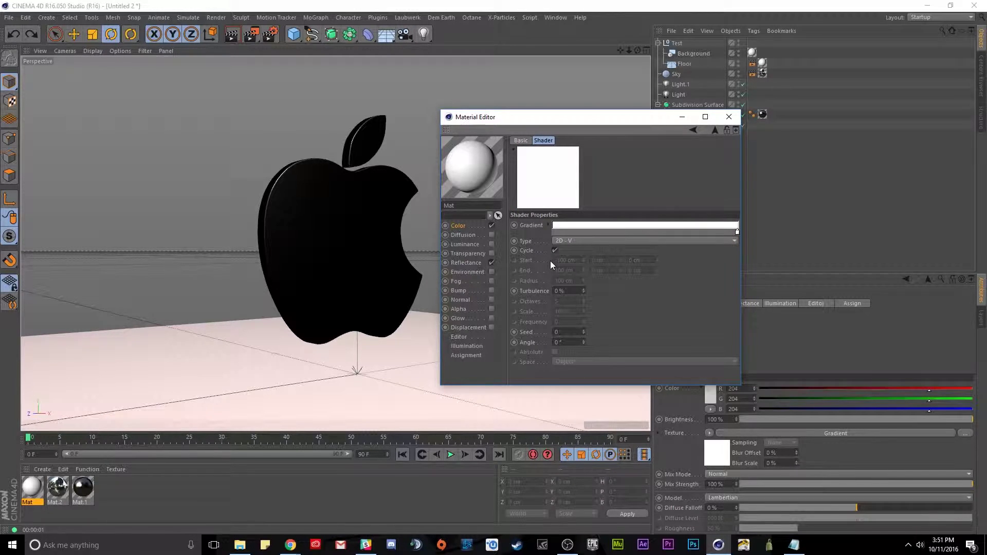
left_click(554, 232)
double_click(737, 232)
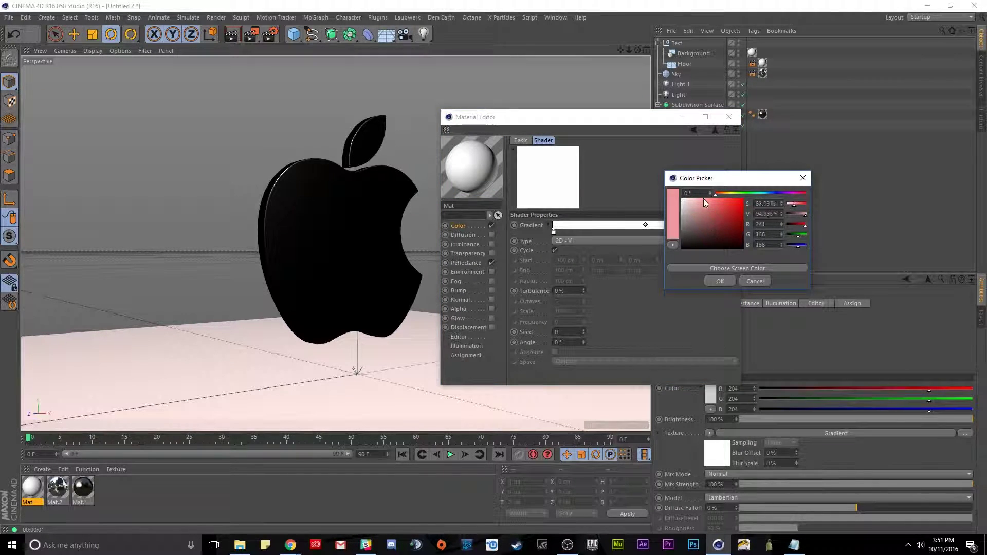
left_click_drag(743, 194, 768, 195)
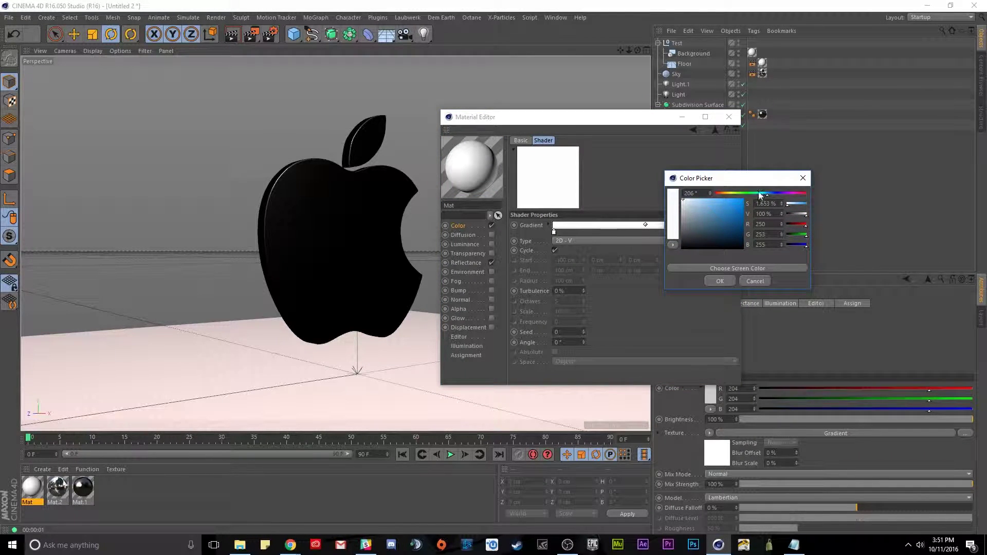
left_click(714, 201)
left_click(719, 281)
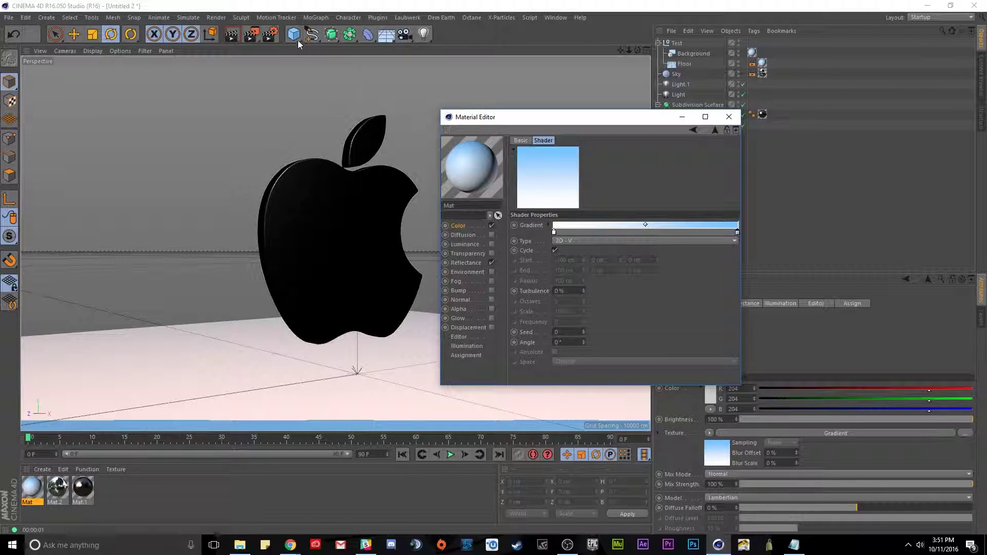
left_click(234, 34)
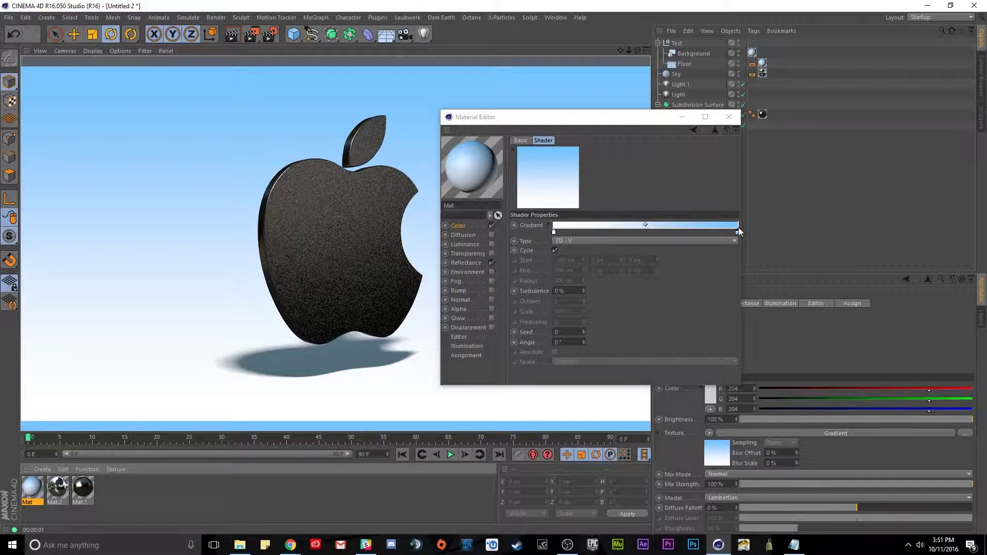
Step: Move the gradient's blue knot inward to about 70% of the bar, test-render the change, and set Turbulence to 11%
left_click_drag(738, 231, 686, 232)
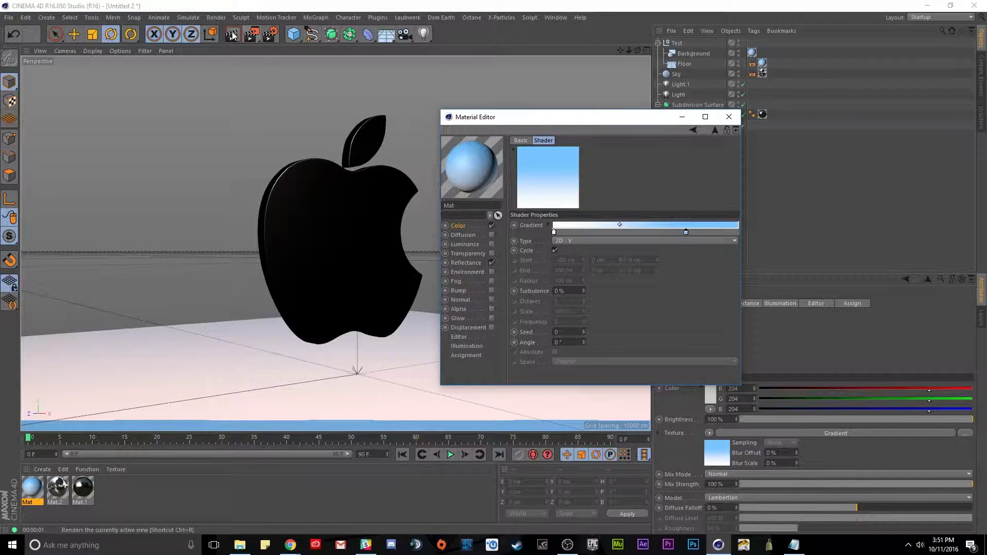
left_click(232, 35)
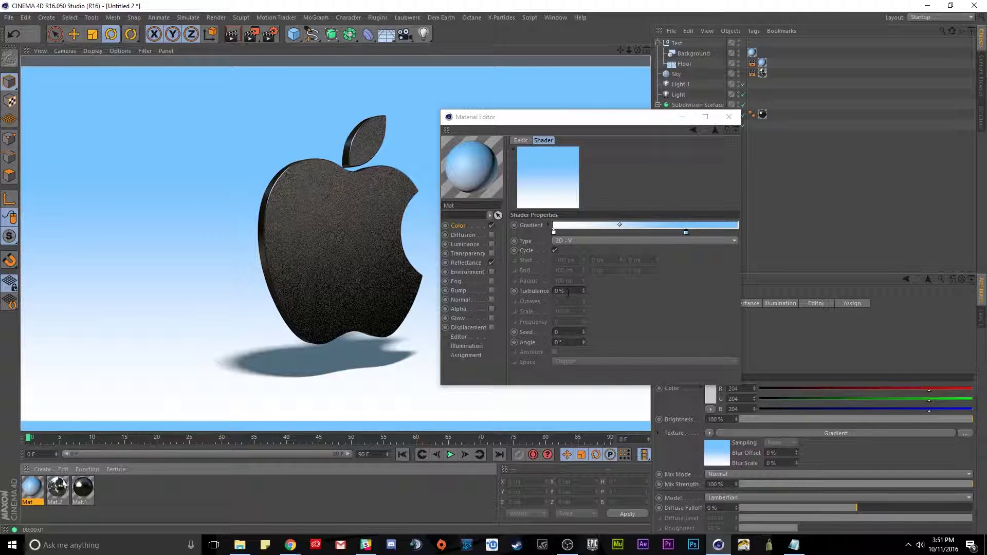
left_click(568, 291)
type("11")
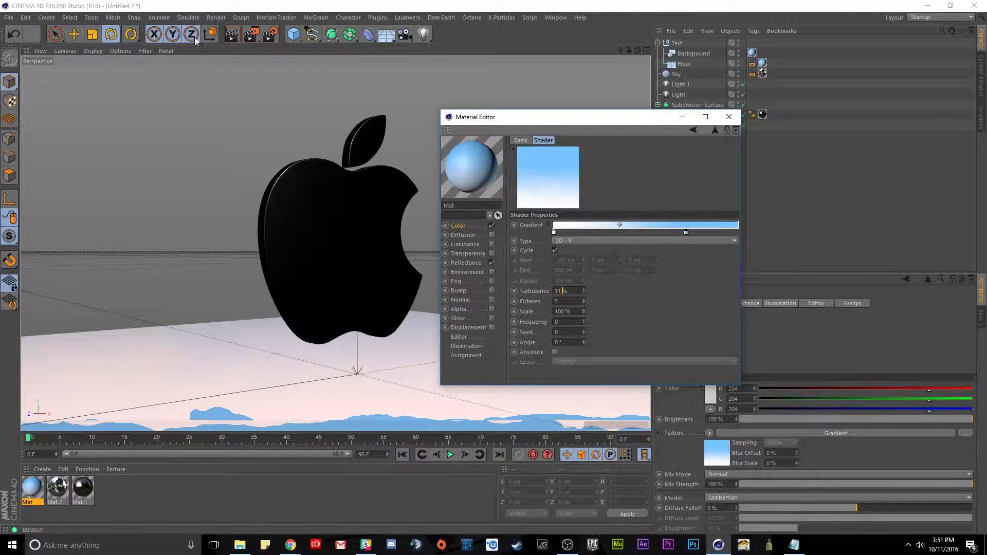
Step: Raise the Mat gradient's Turbulence to 79%, test-rendering the view before and after the change
left_click(233, 34)
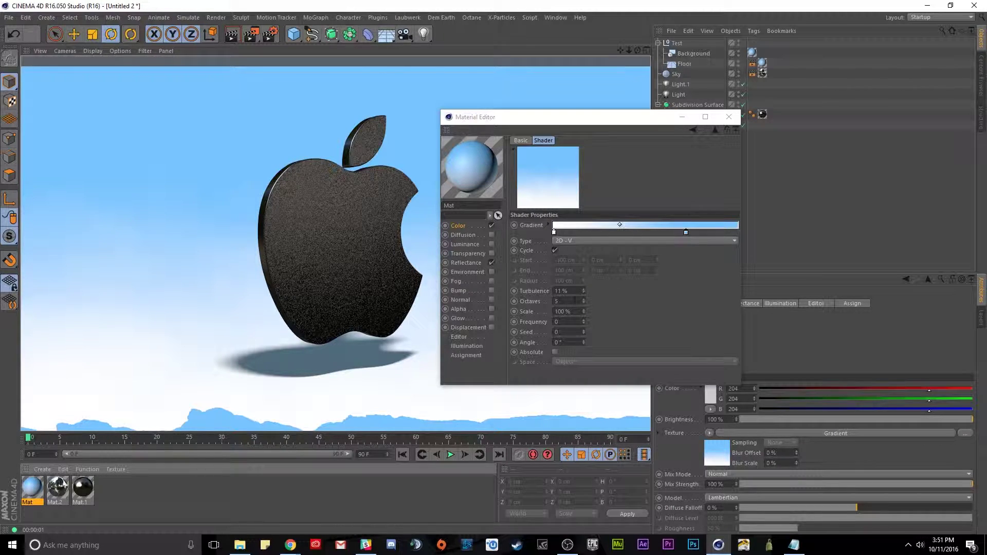
left_click_drag(583, 287, 570, 248)
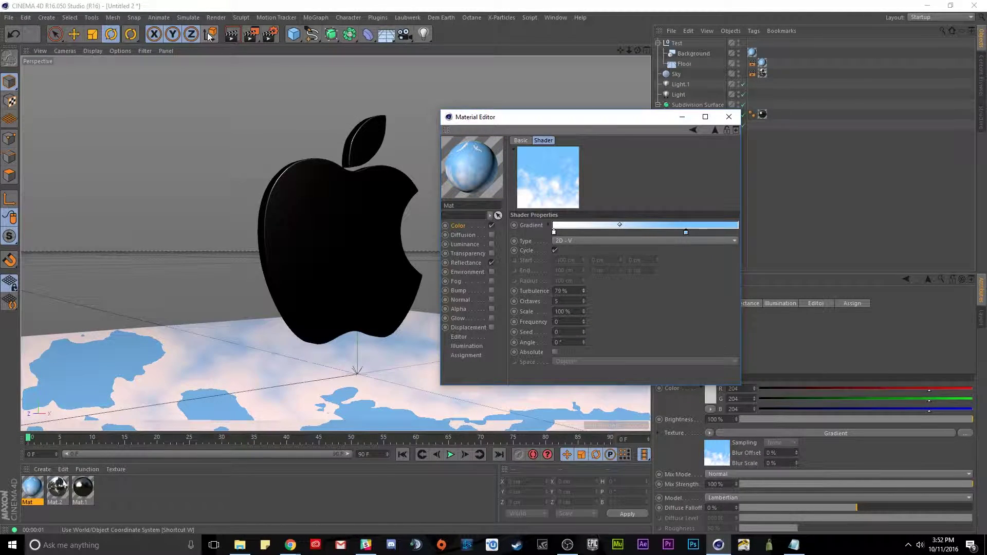
left_click(232, 36)
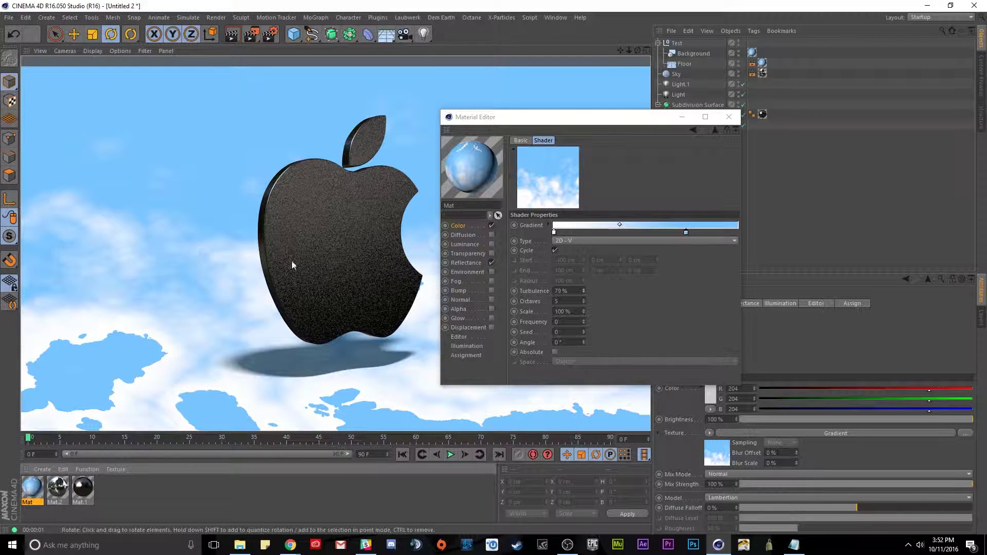
Step: Turn off Tile on the Floor's texture tag, moving the Material Editor out of the way
left_click_drag(616, 111, 352, 104)
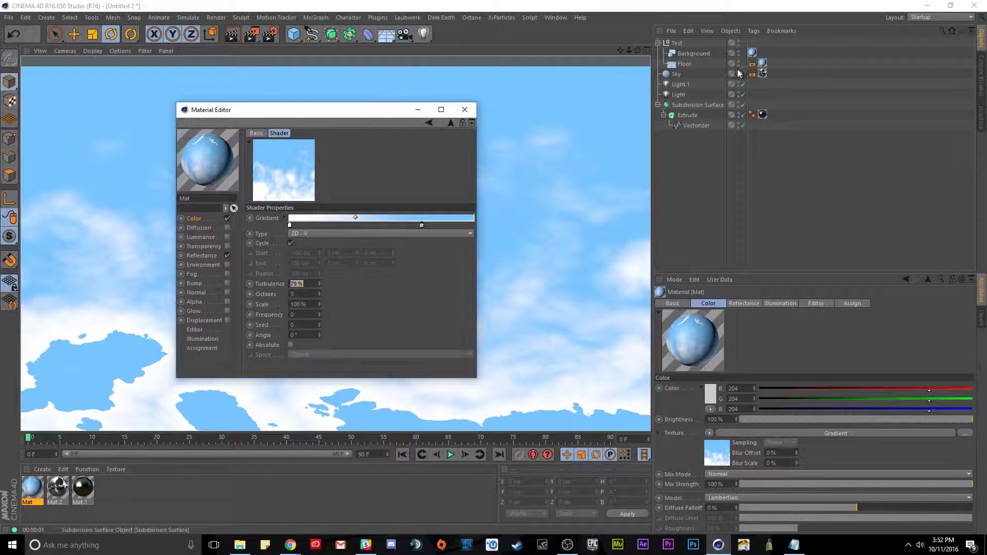
left_click(765, 63)
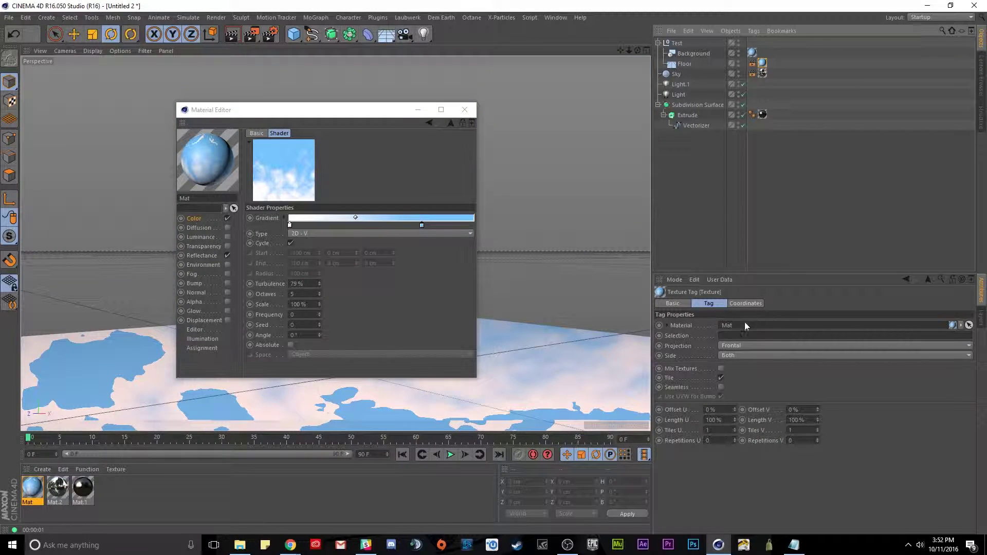
left_click(688, 63)
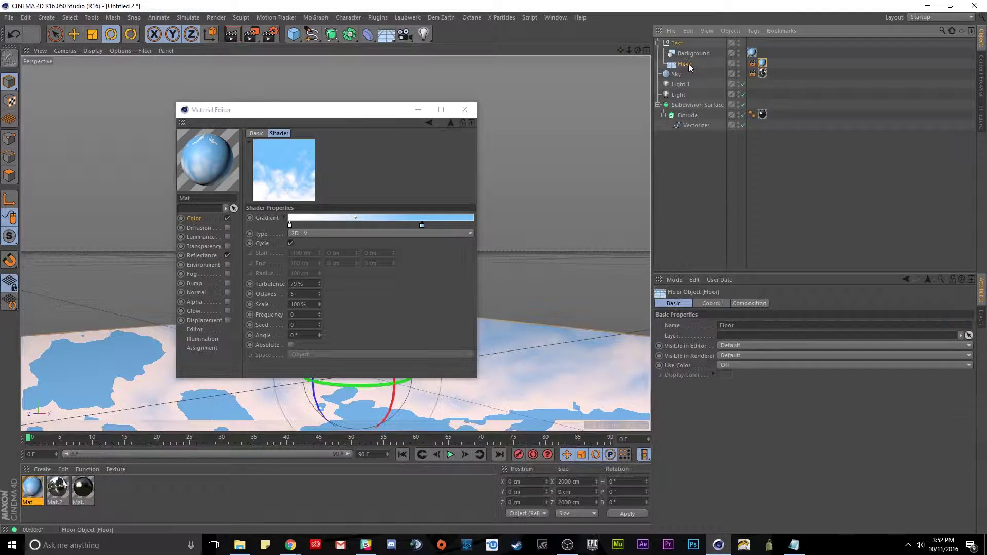
left_click(764, 63)
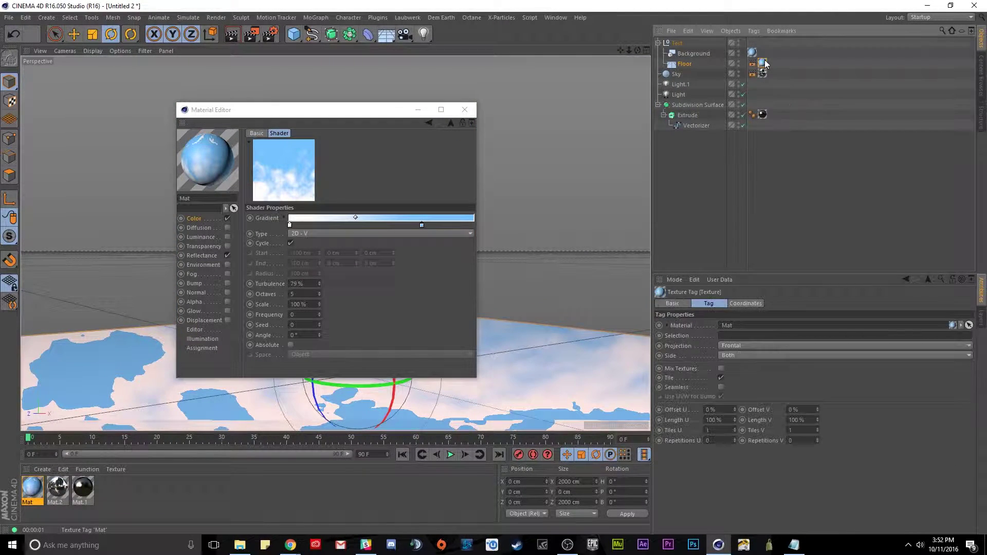
left_click(721, 378)
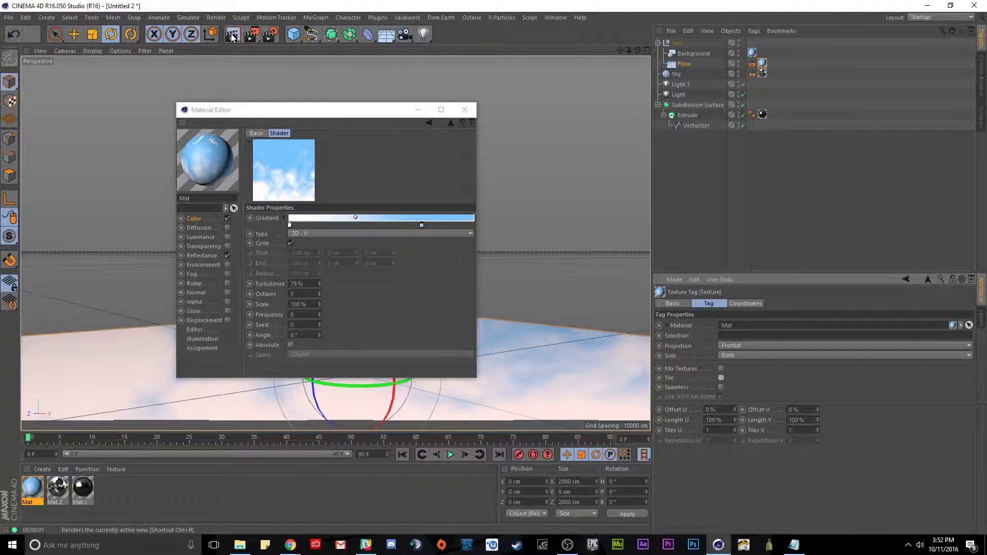
left_click_drag(311, 109, 727, 92)
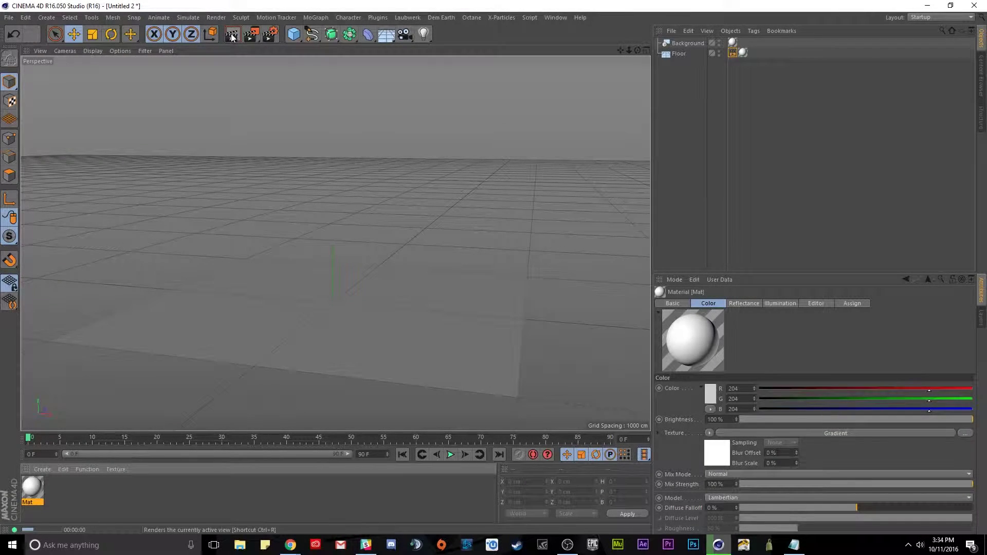
Step: Test-render the empty floor and background, then paste in the apple logo and test-render it from a low frontal view
left_click(232, 36)
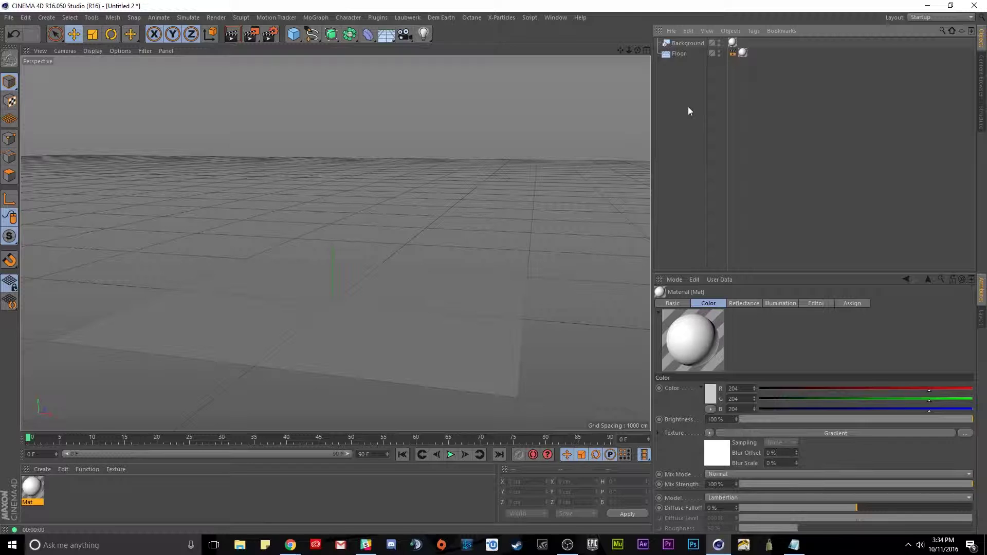
key("ctrl+v")
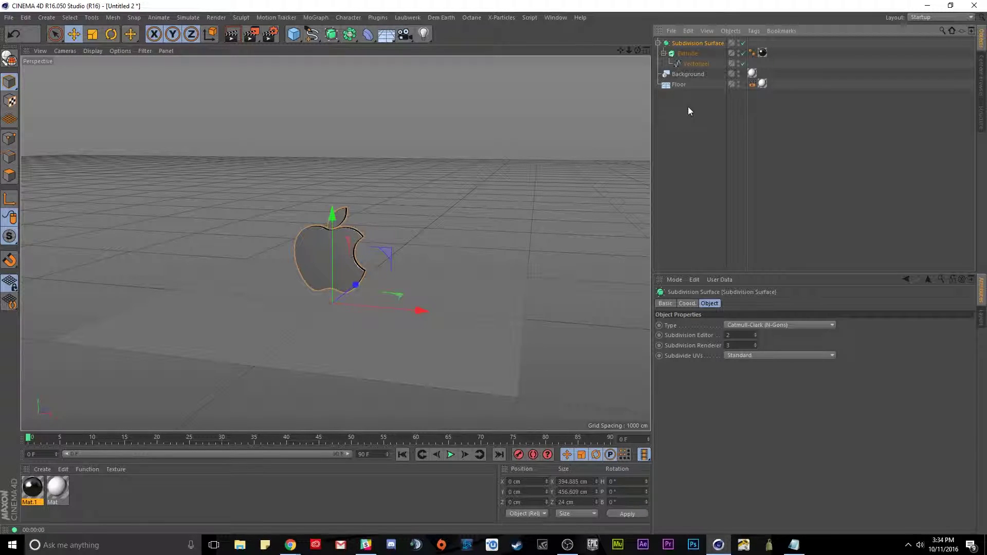
scroll(386, 233, "up", 6)
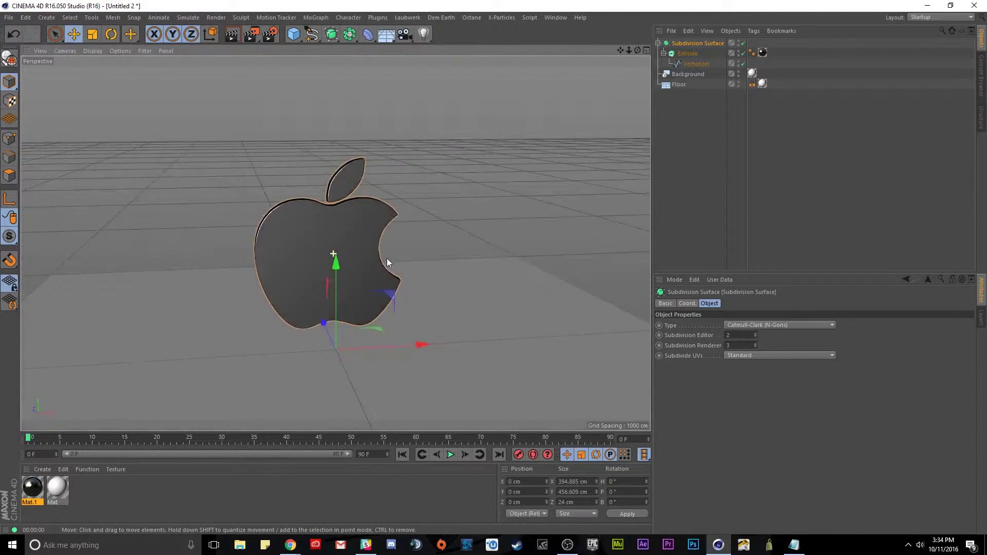
mouse_move(387, 258)
left_mouse_down("alt")
mouse_move(380, 236)
mouse_move(373, 253)
left_mouse_up("alt")
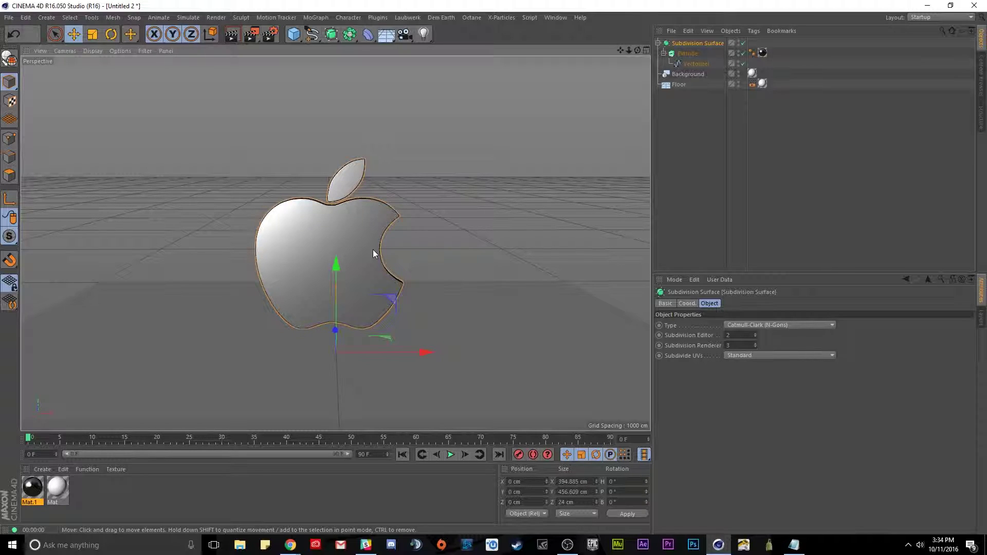
key("ctrl+r")
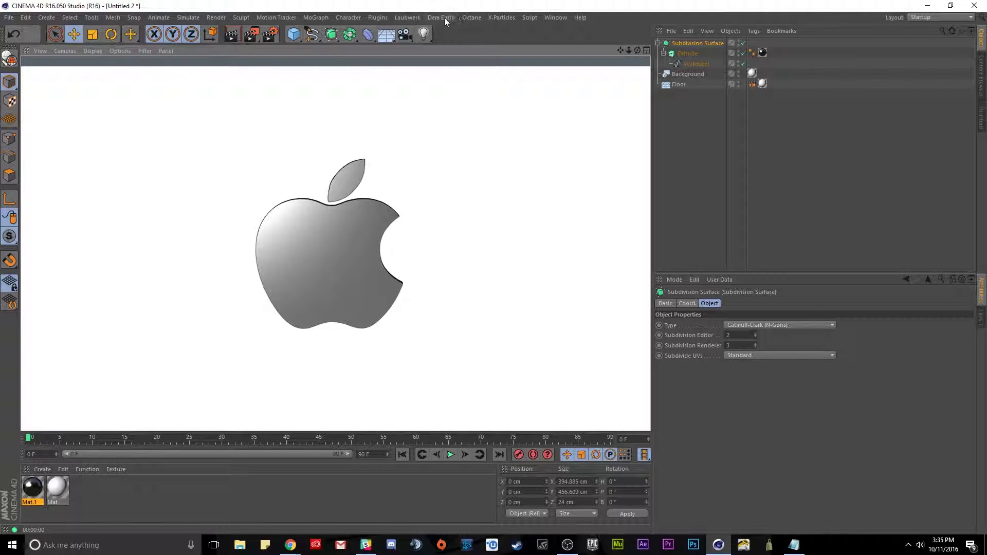
Step: Add an Omni light and position it above the apple logo at about X -396, Y 1237, Z -717 cm
left_click(424, 34)
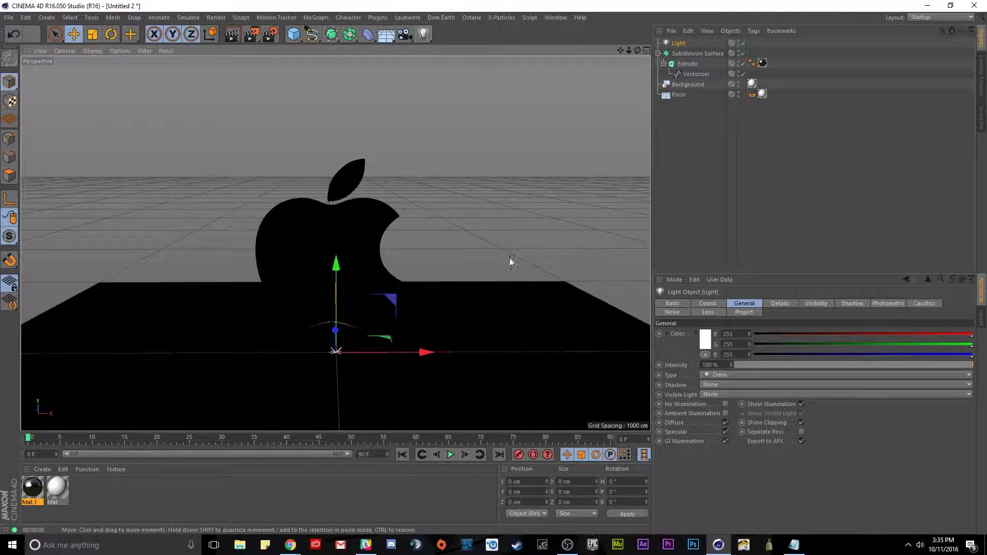
left_click_drag(337, 257, 390, 71)
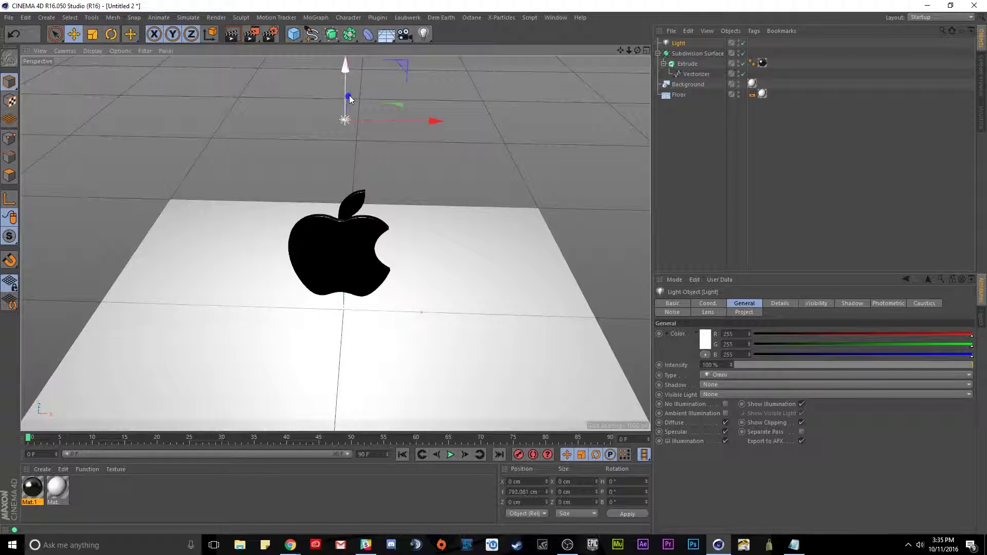
left_click_drag(349, 96, 325, 169)
left_click_drag(334, 154, 318, 45)
left_click_drag(432, 114, 275, 95)
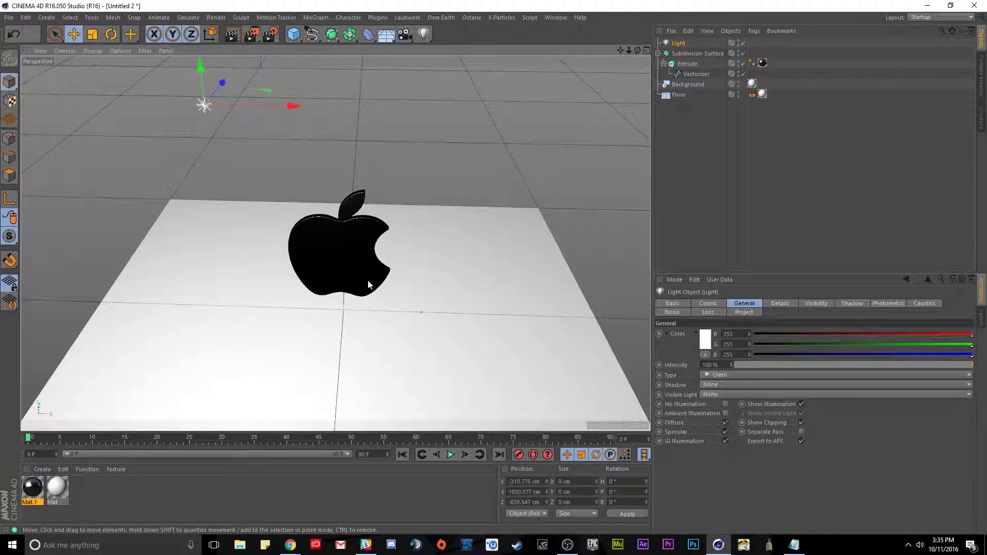
left_click_drag(368, 280, 357, 186, "alt")
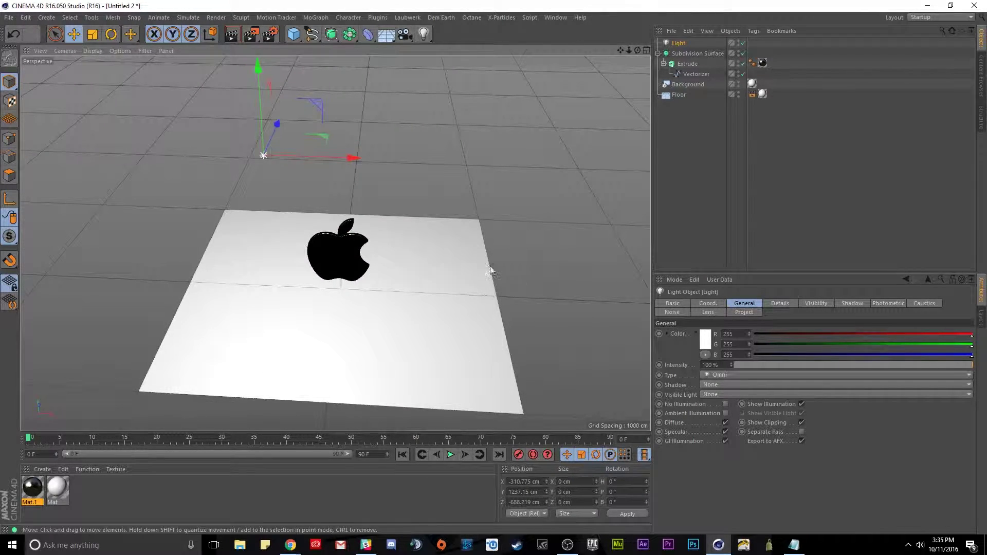
left_click_drag(330, 240, 304, 188, "alt")
Step: Tint the light a pale pink with RGB 255, 225, 219
left_click(705, 342)
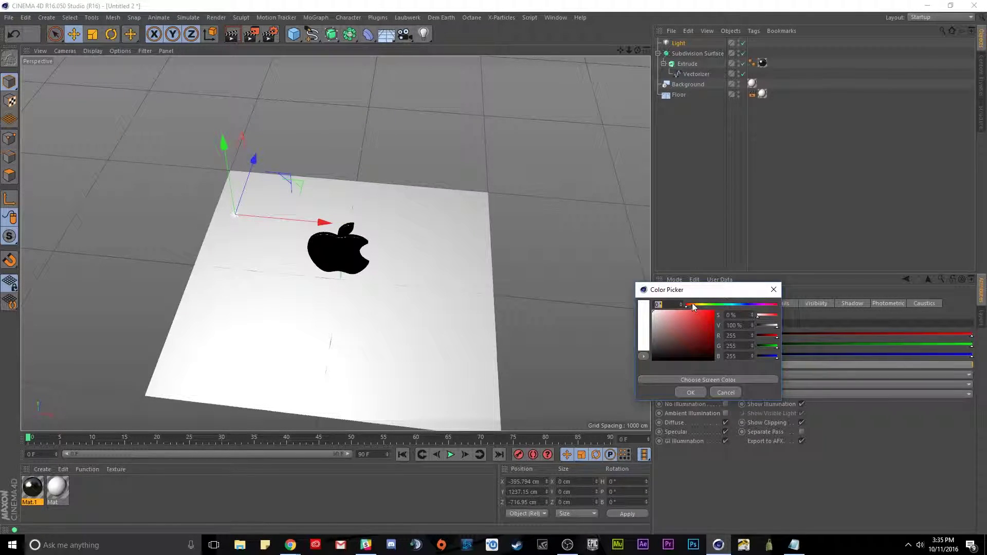
left_click(661, 311)
key("Return")
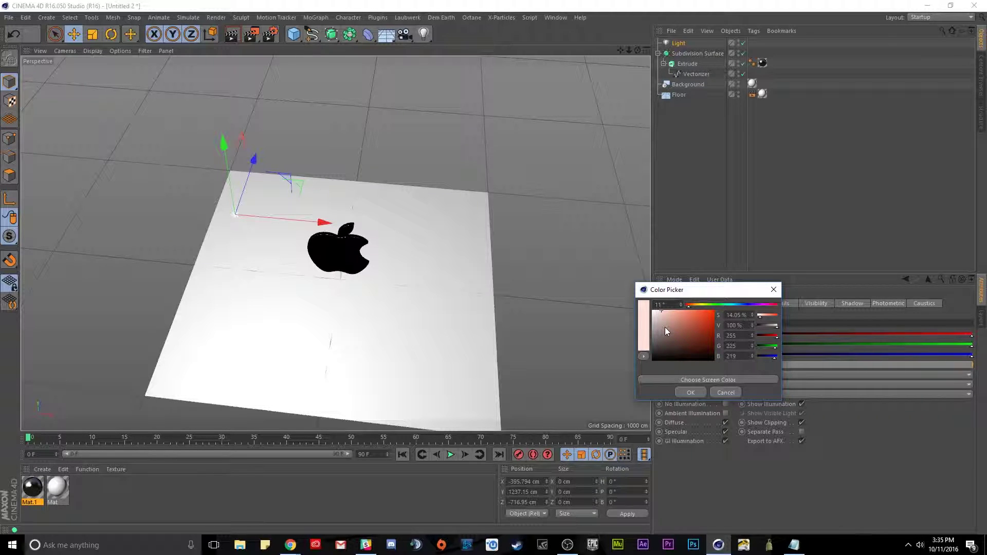
left_click(690, 392)
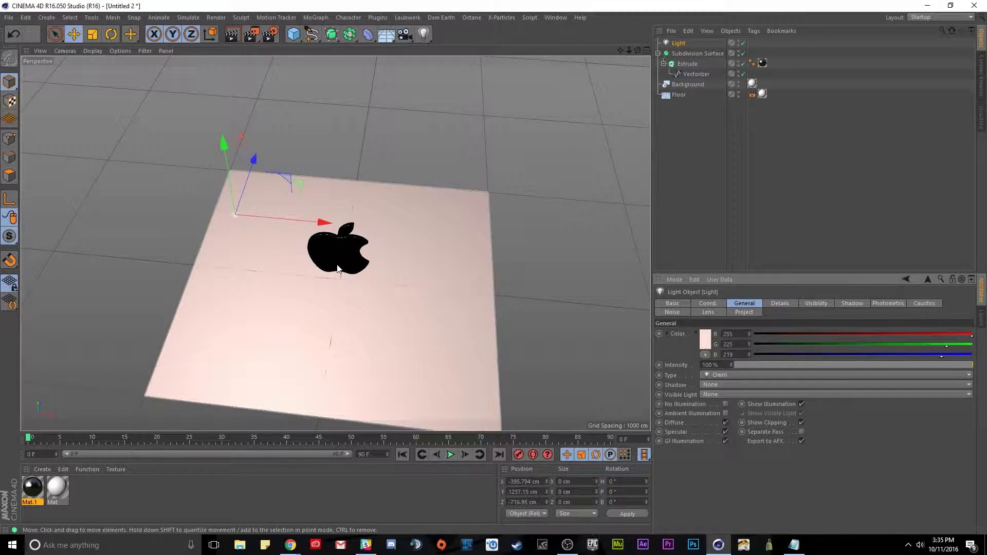
Step: Set the light's shadow type to Area and test-render a closer view of the apple logo
left_click(710, 385)
left_click(711, 424)
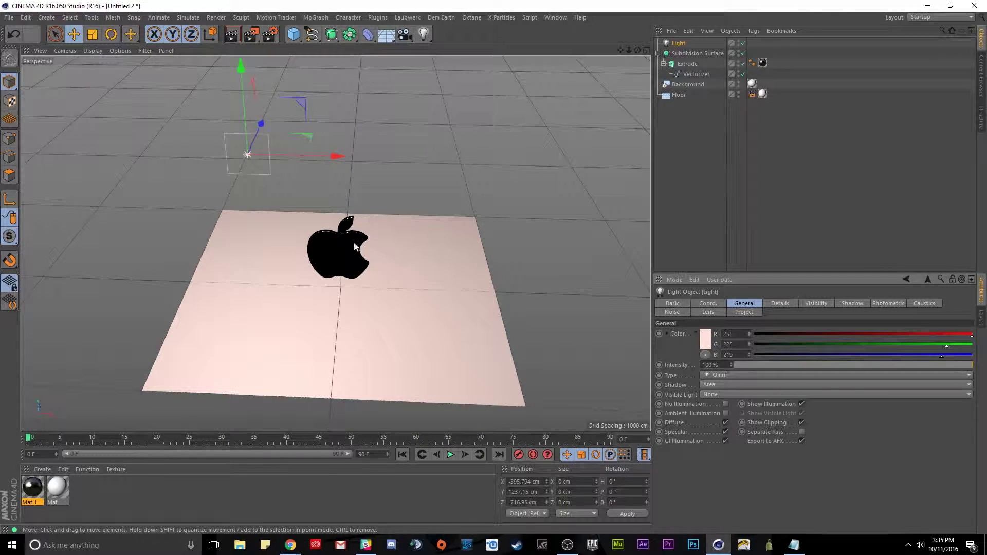
scroll(418, 238, "up", 6)
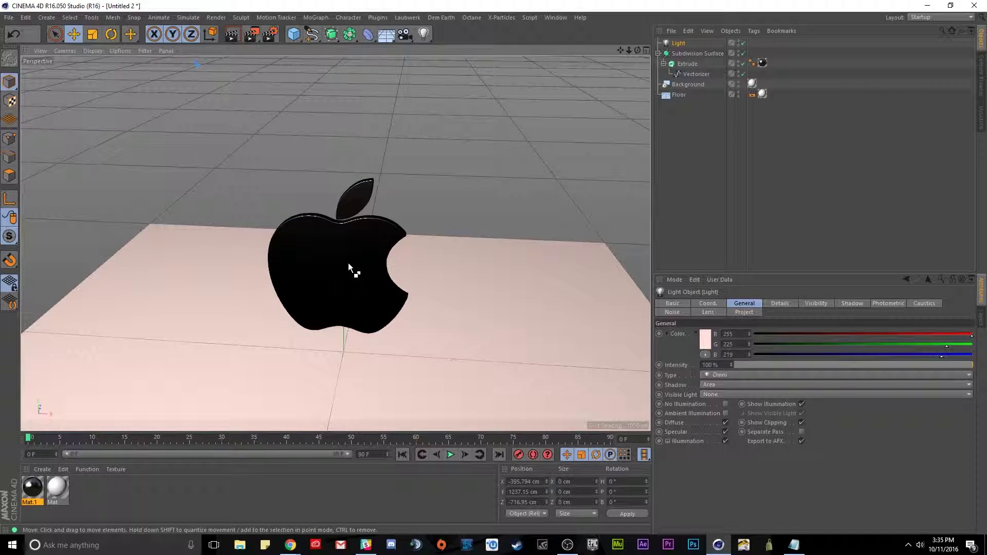
key("ctrl+r")
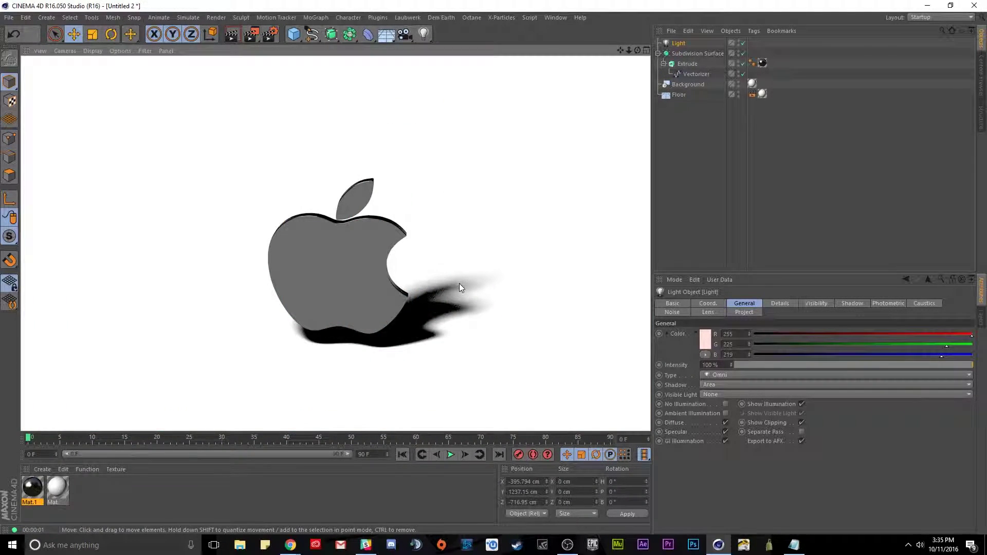
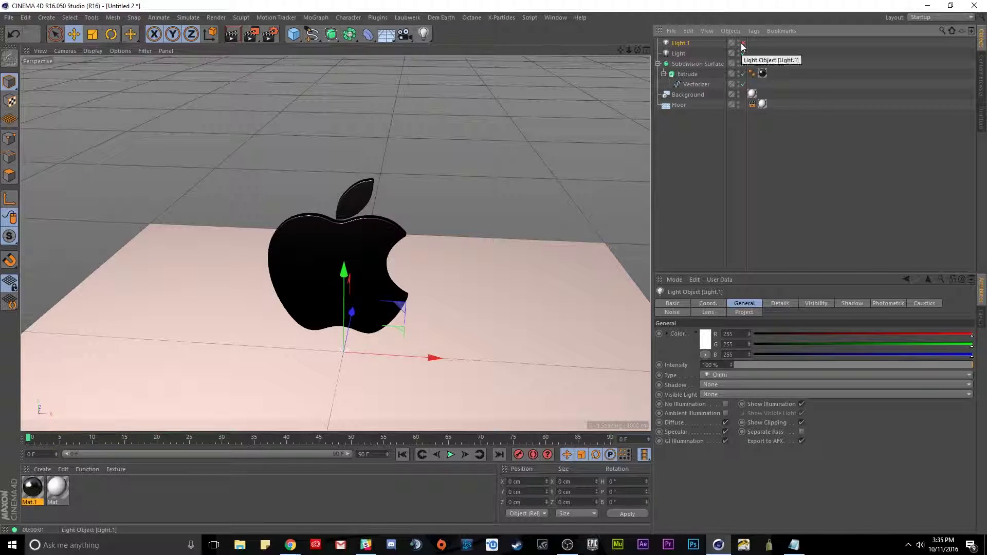
Step: Try a shadow density of 50% on the pink area-shadow light, test-rendering before and after
left_click(679, 54)
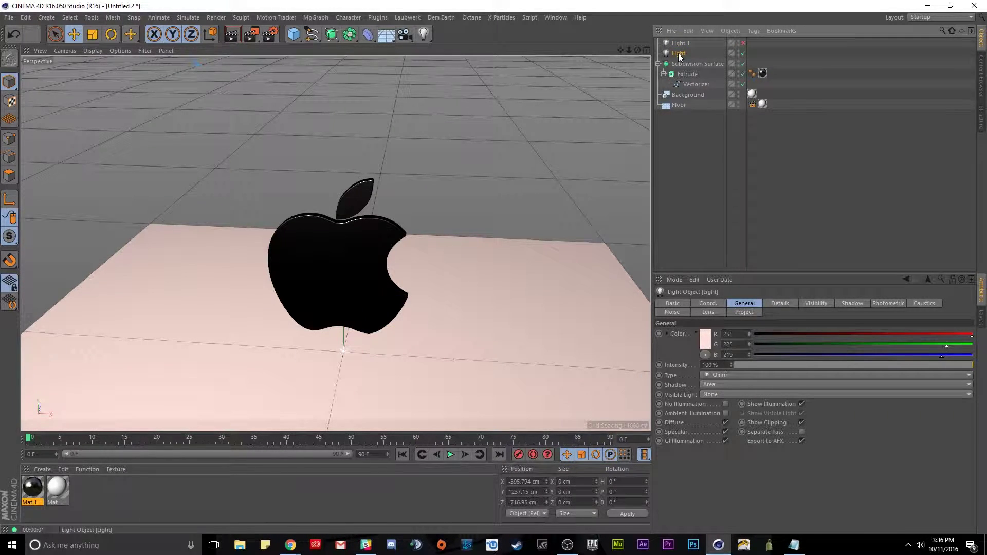
left_click(231, 35)
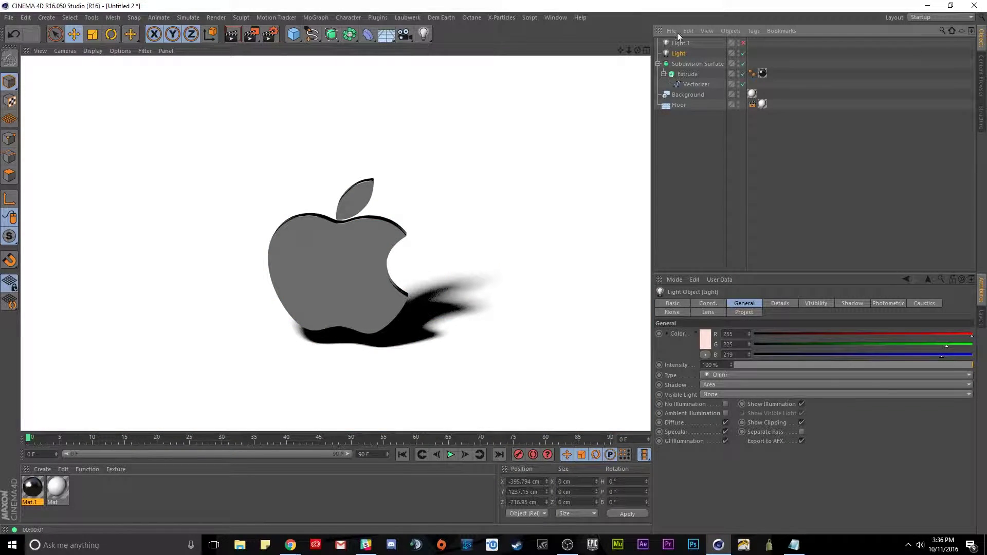
left_click(854, 303)
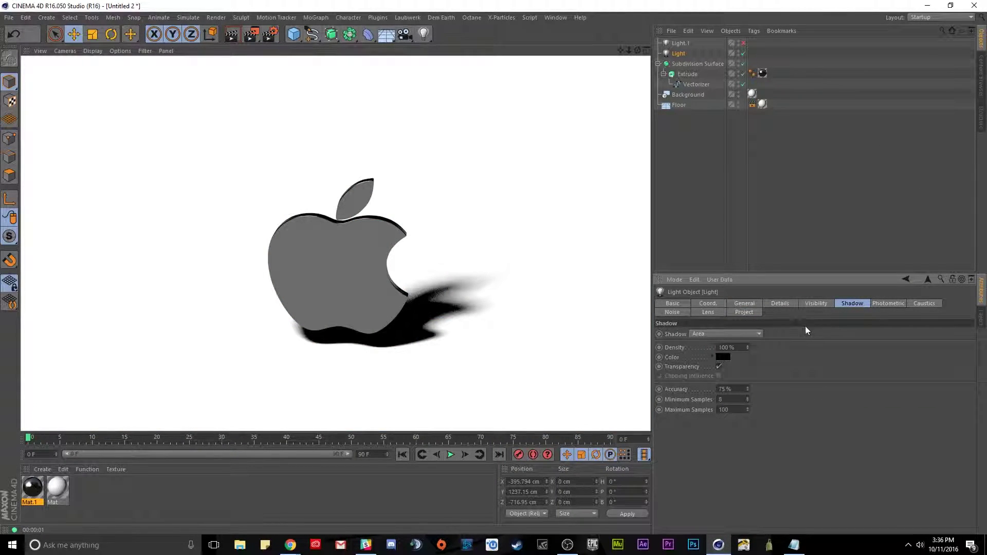
double_click(730, 347)
type("50")
key("Return")
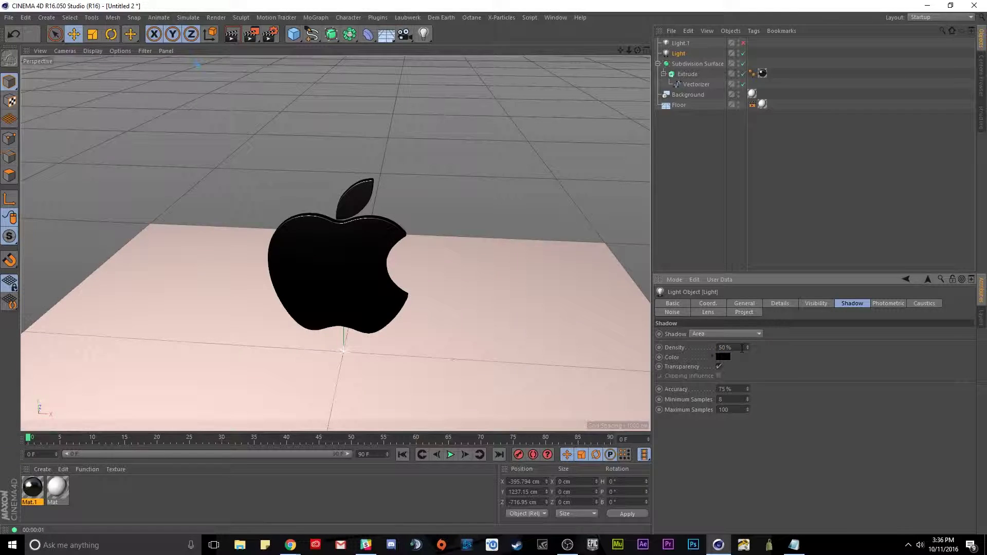
left_click(228, 34)
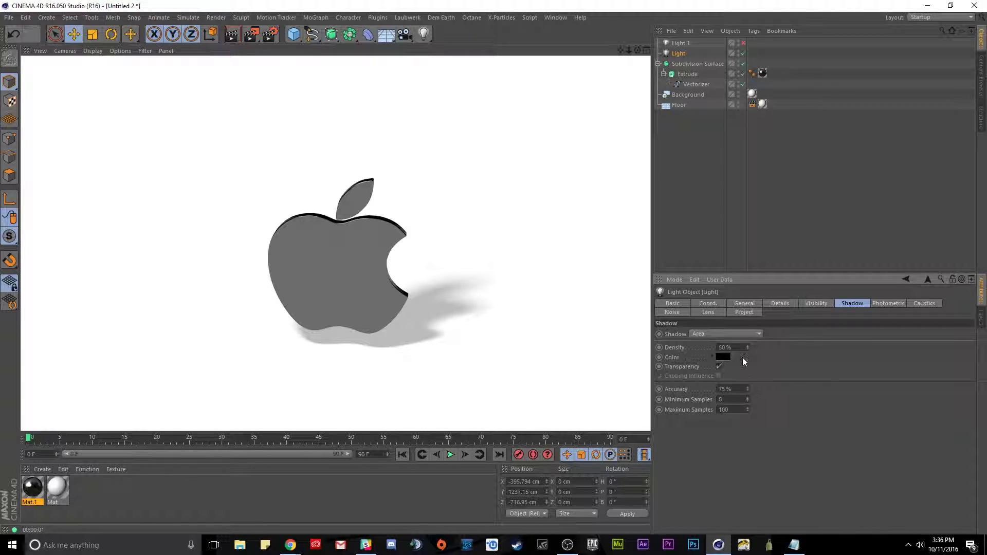
Step: Set the pink light's shadow density back to 100%
key("ctrl+a")
type("100")
key("Return")
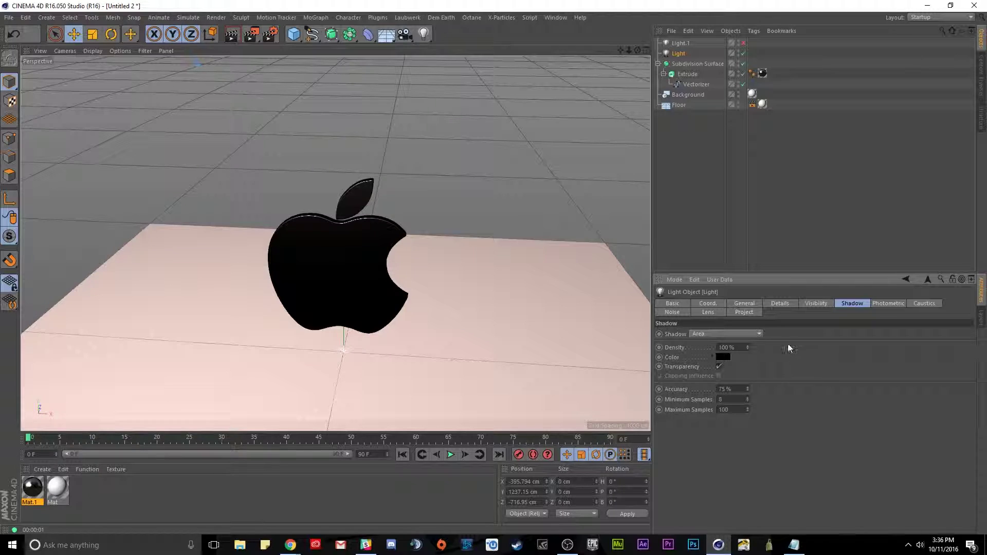
Step: Switch Light.1 back on and make it an Ambient Illumination light at 23% intensity
left_click(742, 42)
left_click(682, 44)
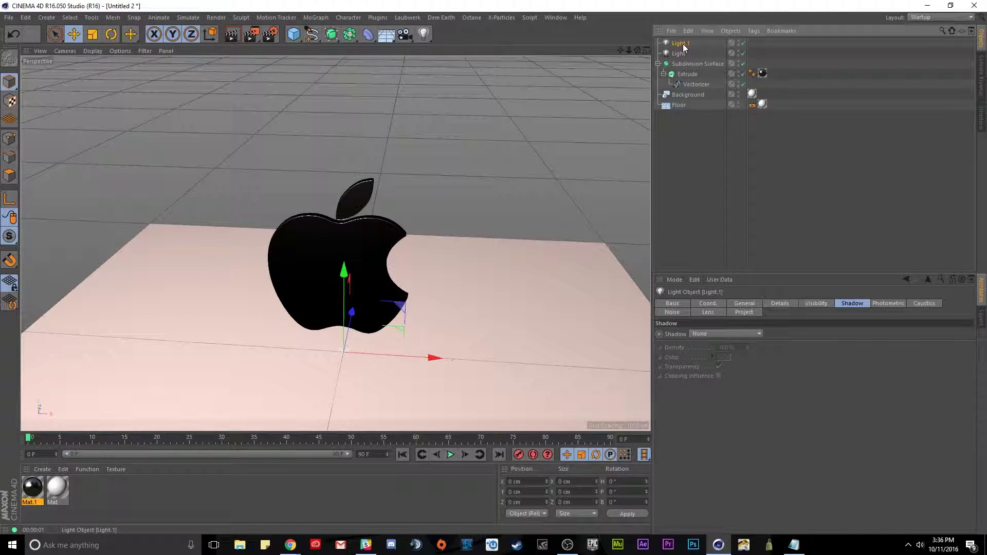
left_click(745, 303)
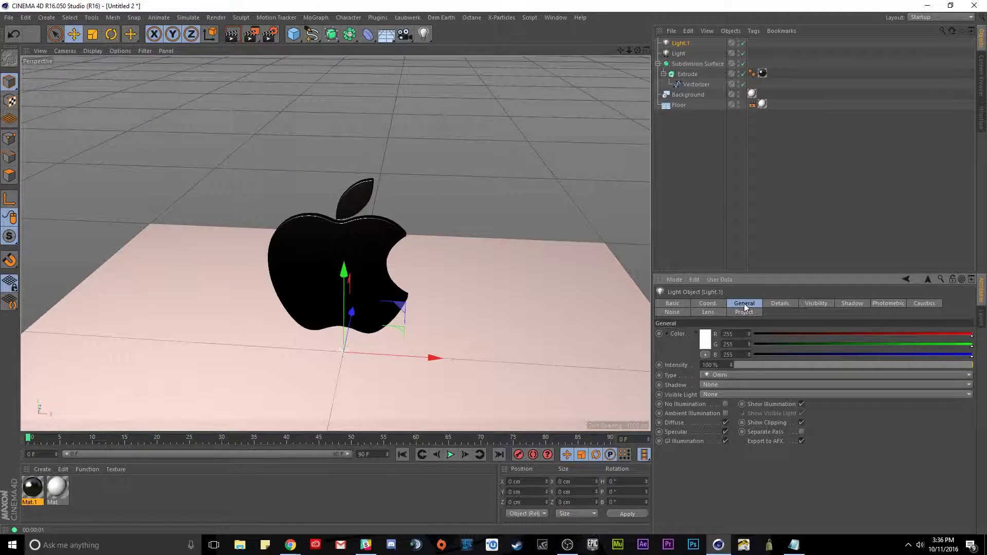
left_click(725, 413)
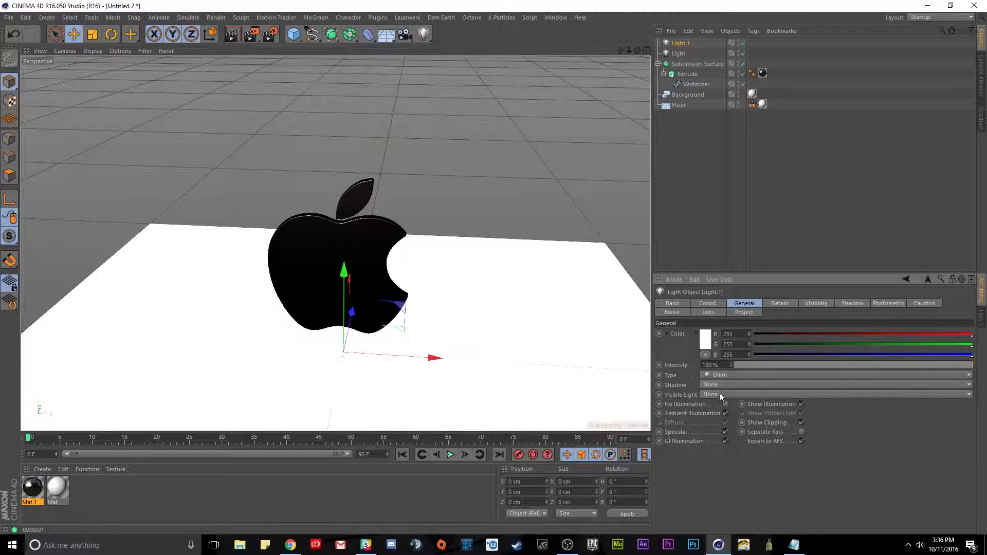
left_click_drag(790, 368, 796, 366)
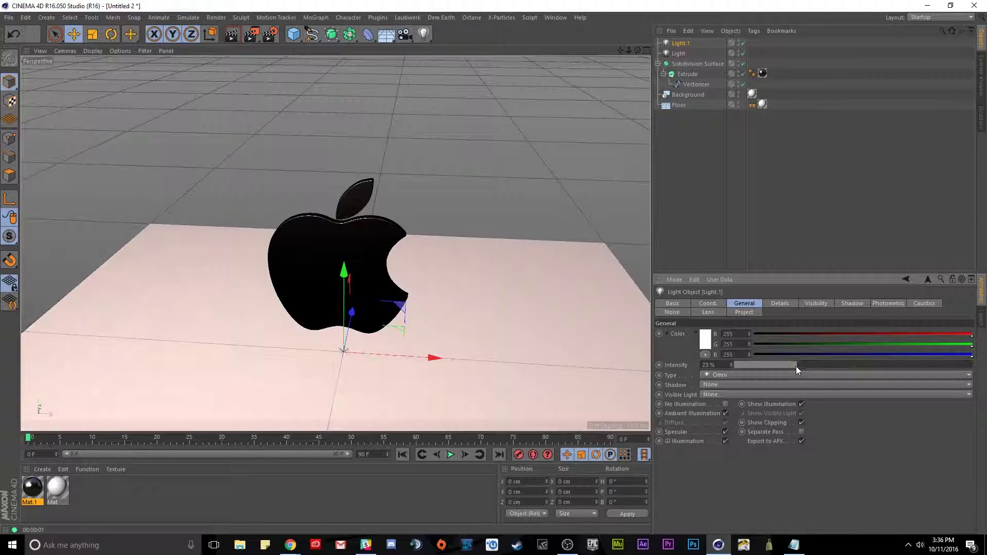
Step: Set the ambient Light.1's intensity to 35% and test-render the view
double_click(714, 365)
type("35")
key("Return")
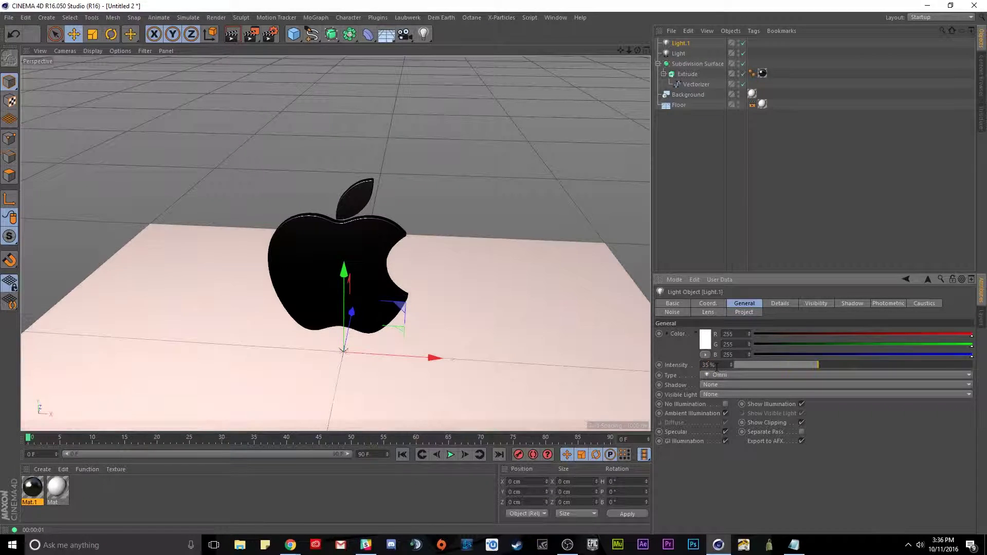
left_click(231, 35)
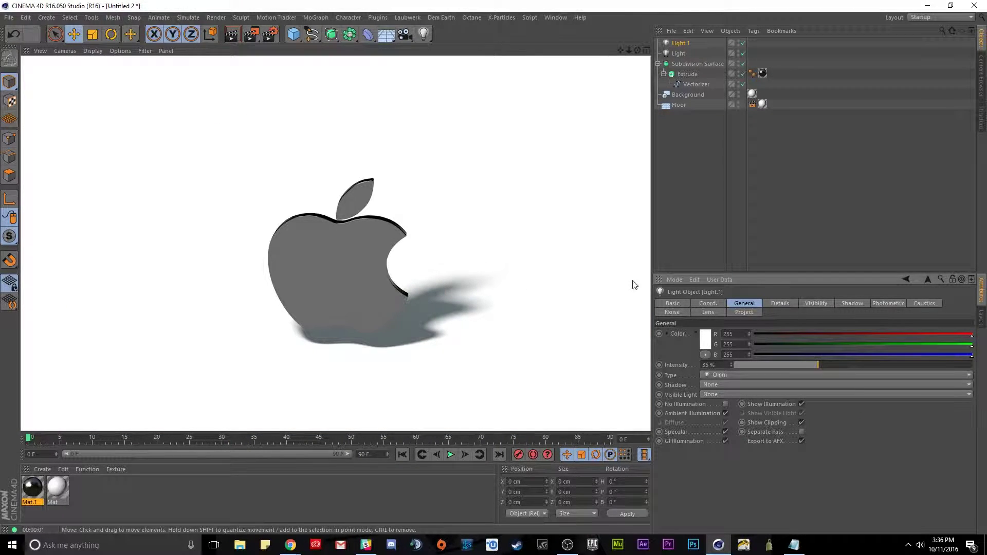
Step: Give Light.1 a pale blue colour of RGB 200, 233, 255 and test-render the shadow tint
left_click(708, 345)
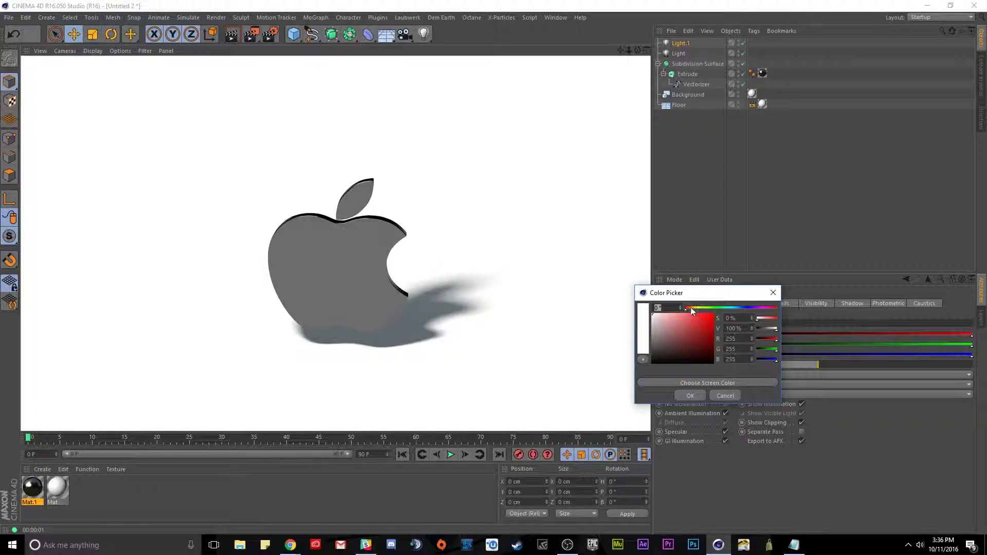
left_click_drag(692, 308, 737, 307)
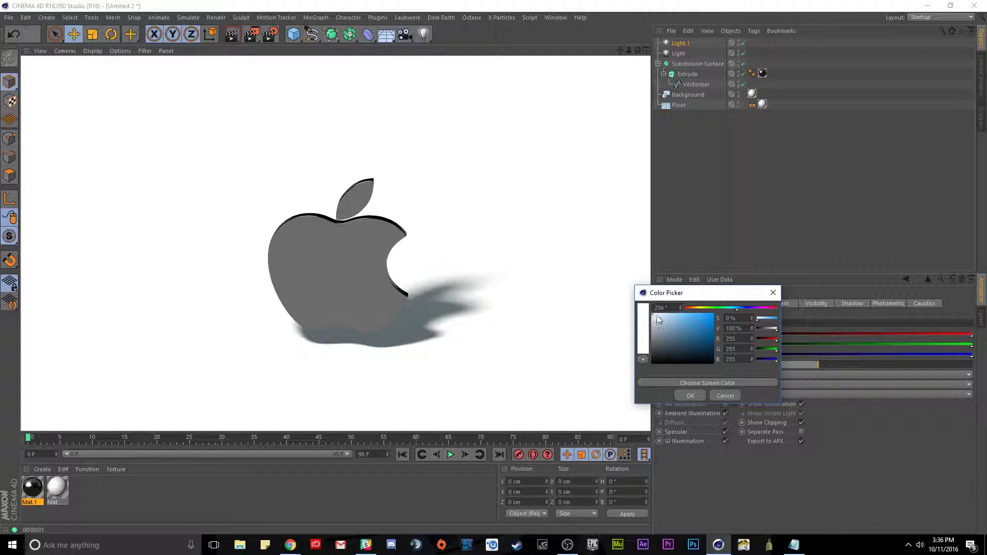
left_click_drag(658, 320, 665, 315)
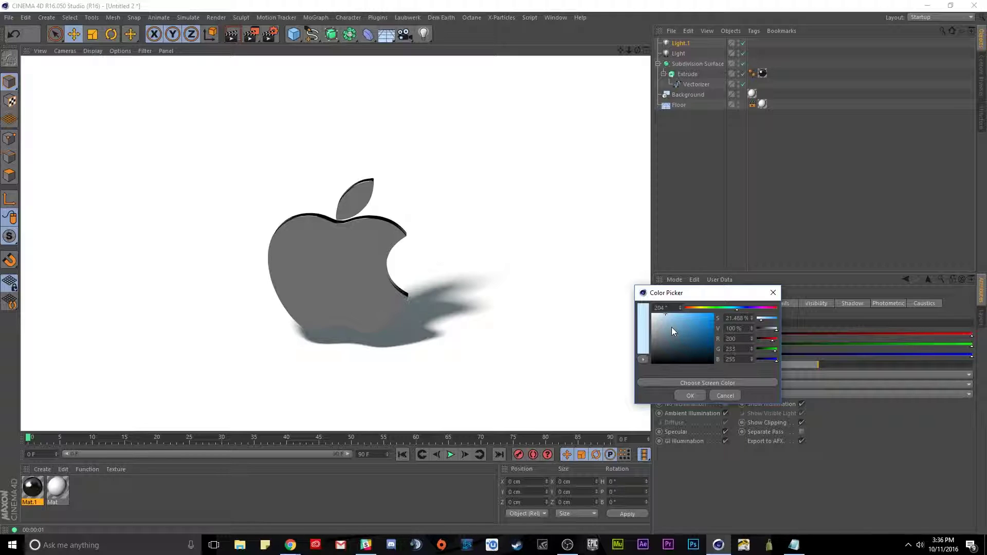
left_click(689, 395)
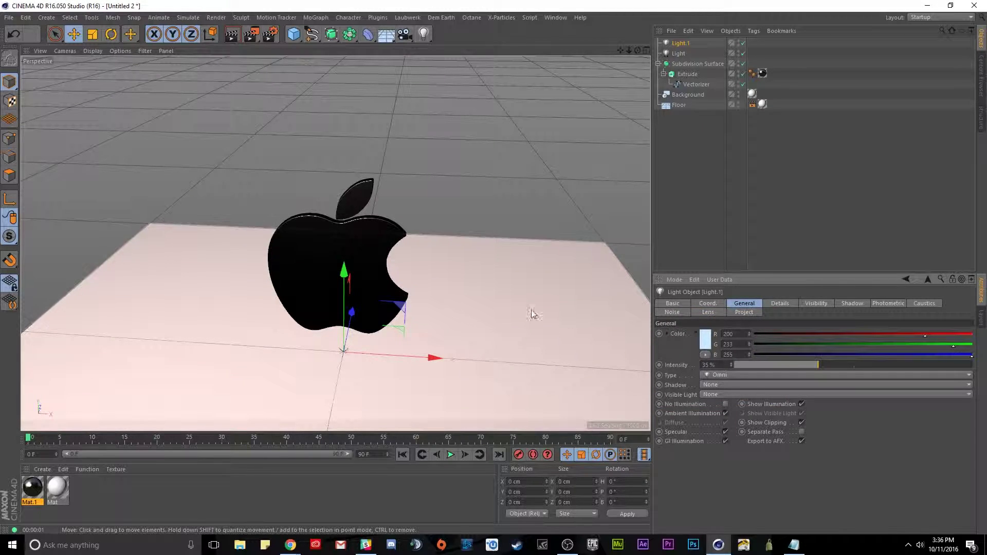
key("ctrl+r")
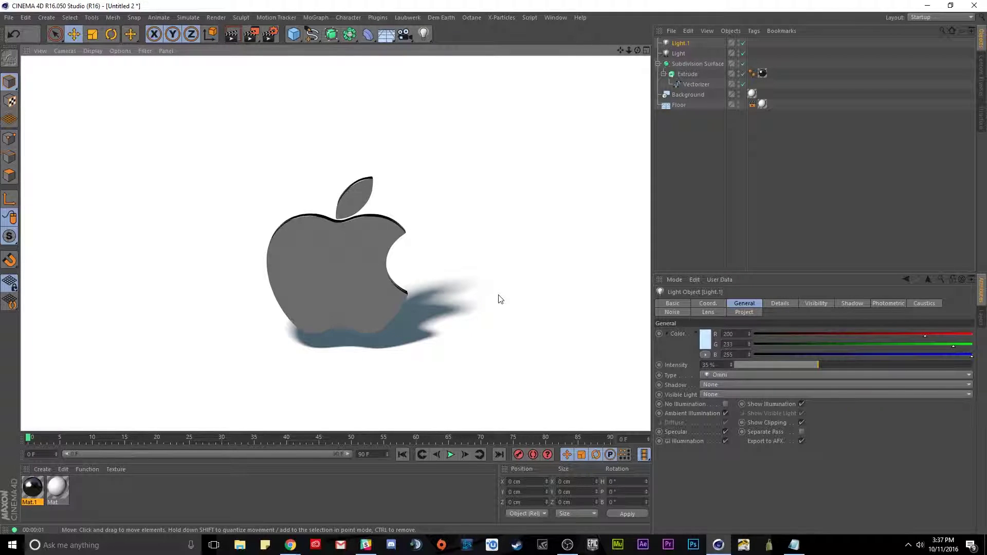
Step: Set Light.1's intensity to 40% and test-render the apple logo from a new angle
left_click(714, 365)
scroll(714, 365, "up", 4)
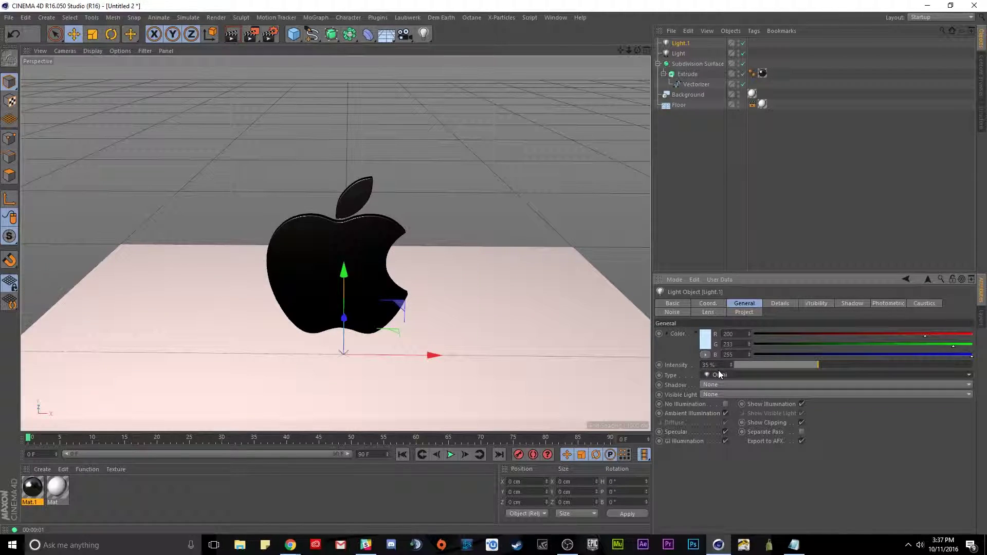
scroll(713, 364, "up", 1)
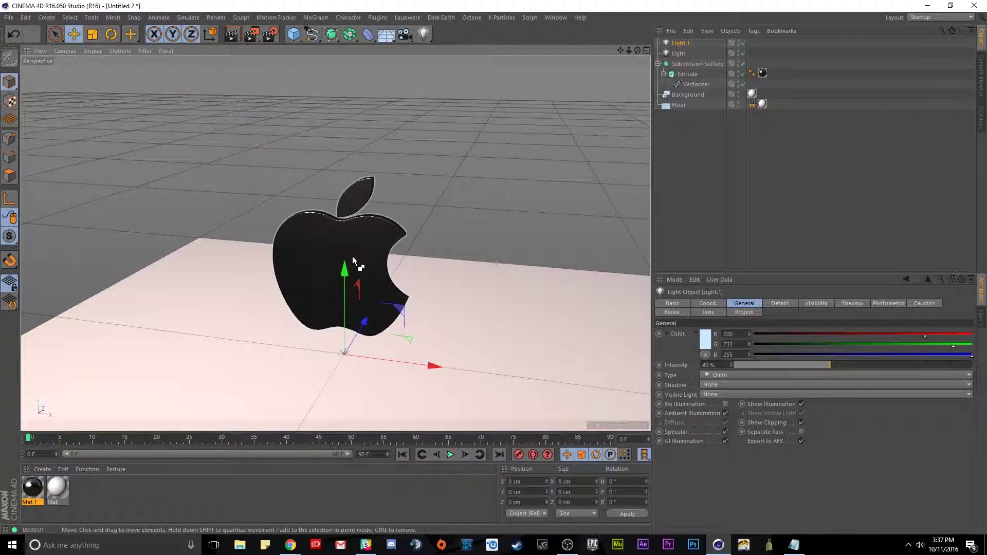
key("ctrl+r")
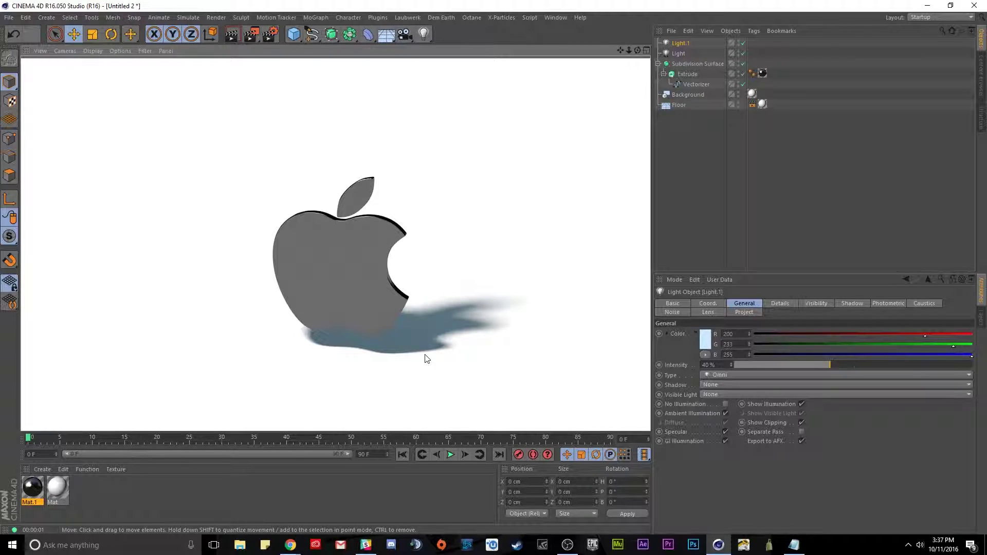
Step: Reduce the roughness of Layer 1 in Mat.1's reflectance for a sharp, glossy finish, and test-render the logo
scroll(352, 273, "up", 1)
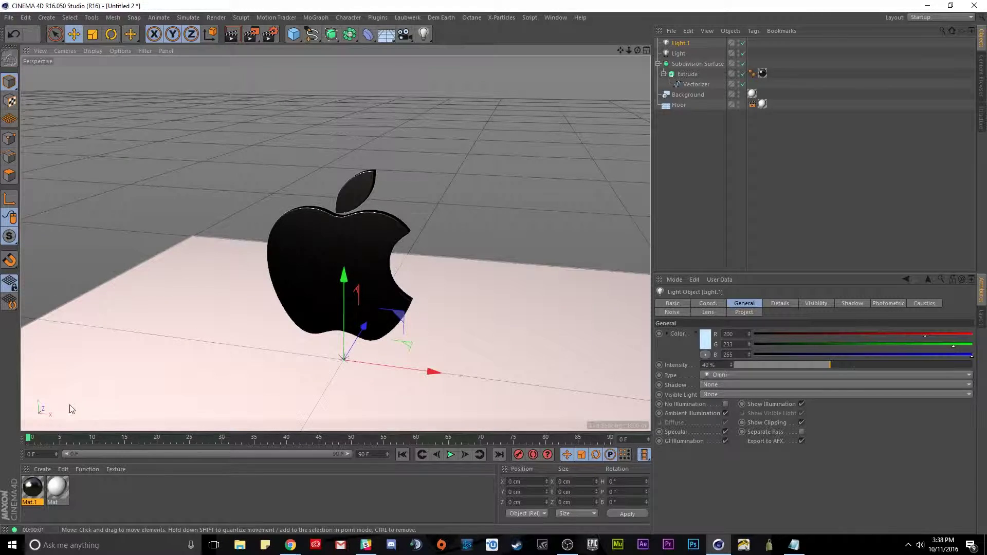
double_click(32, 487)
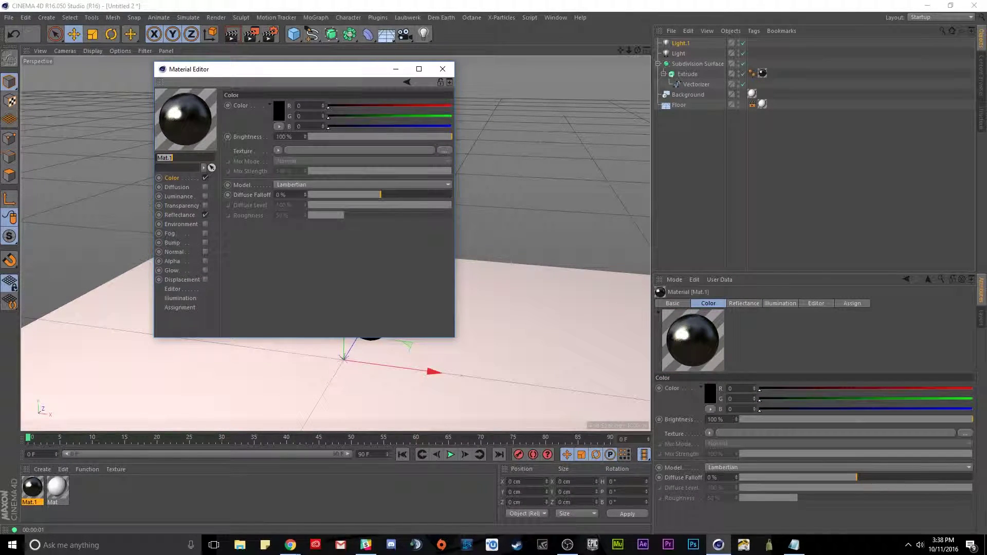
left_click(180, 215)
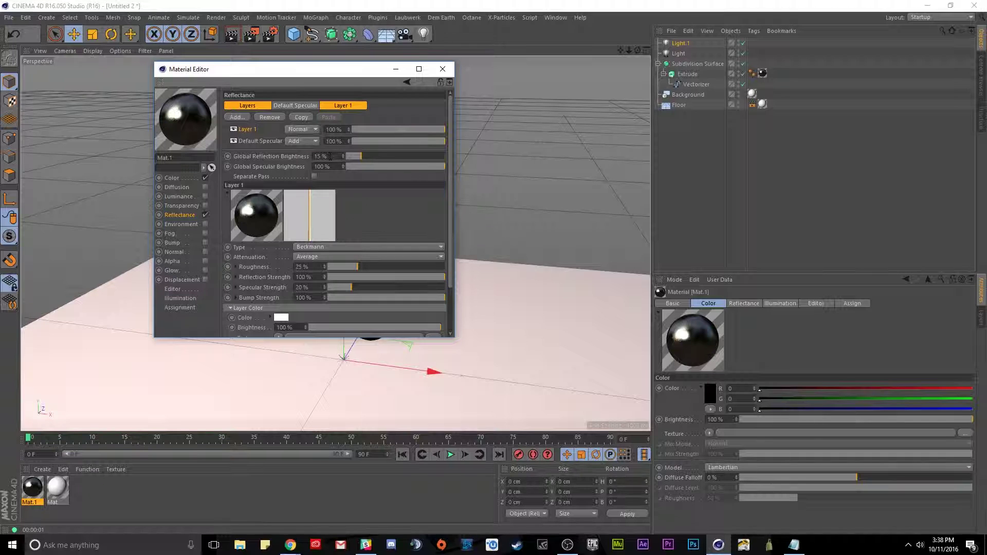
left_click(247, 117)
left_click(330, 266)
left_click(442, 68)
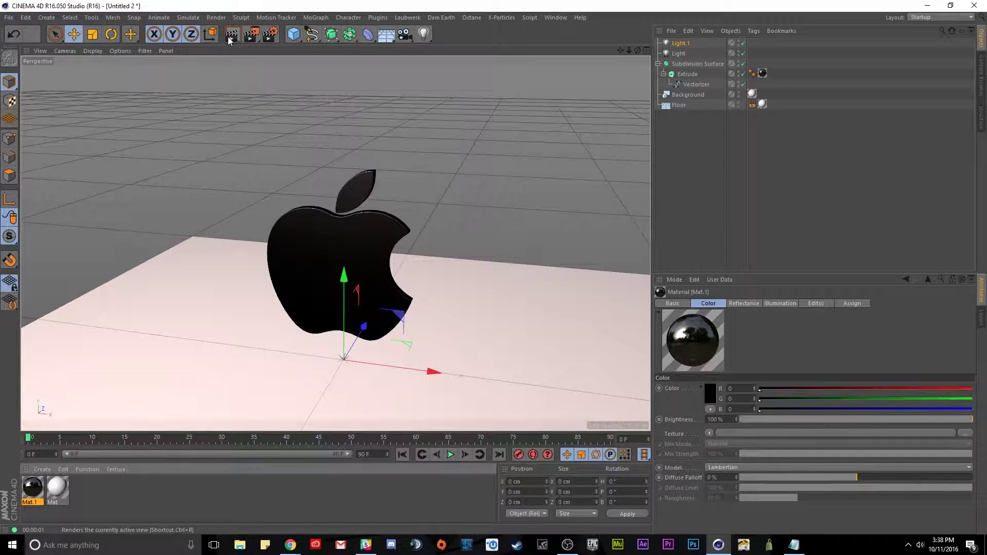
left_click(229, 36)
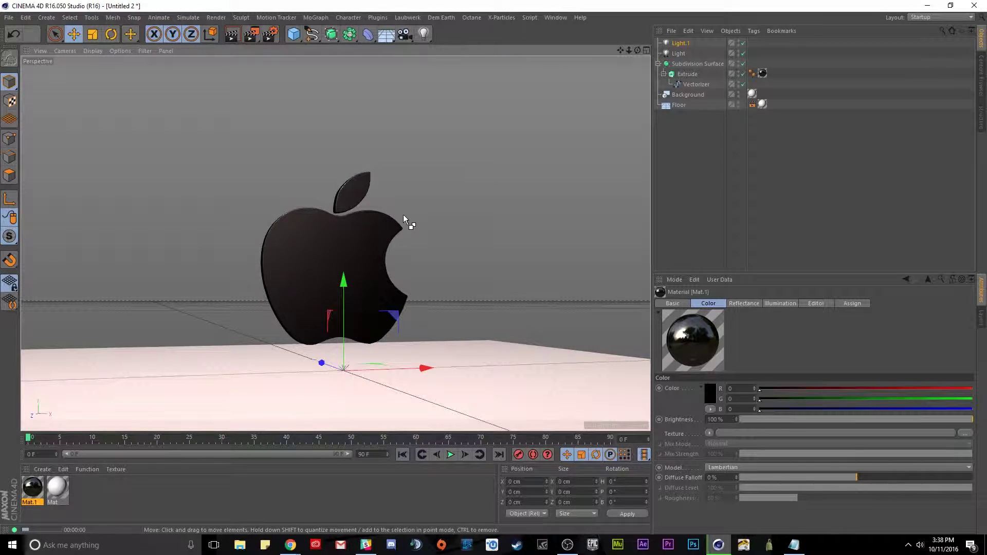
Step: Test-render the logo from a low angle and add a Sky object to the scene
key("ctrl+r")
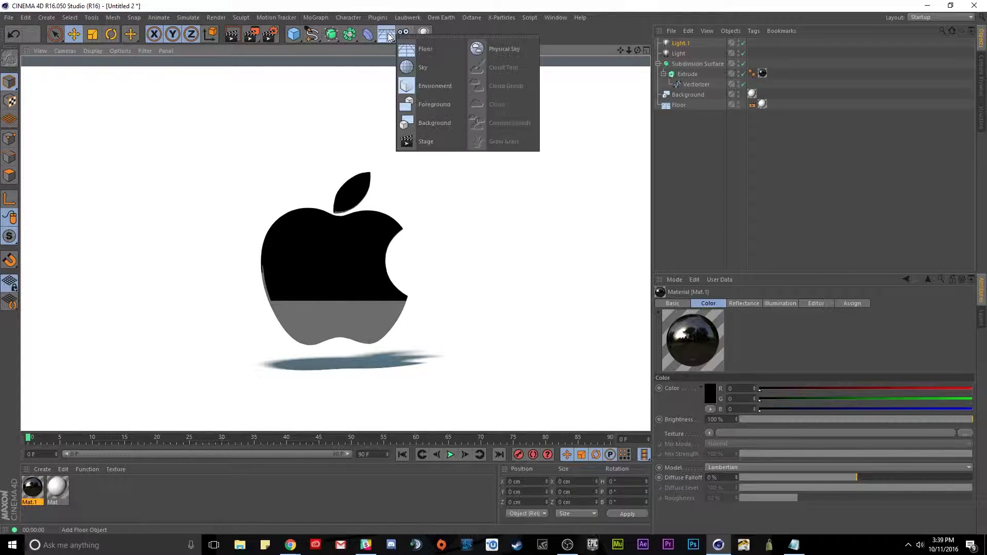
left_click_drag(386, 34, 423, 69)
left_click(424, 66)
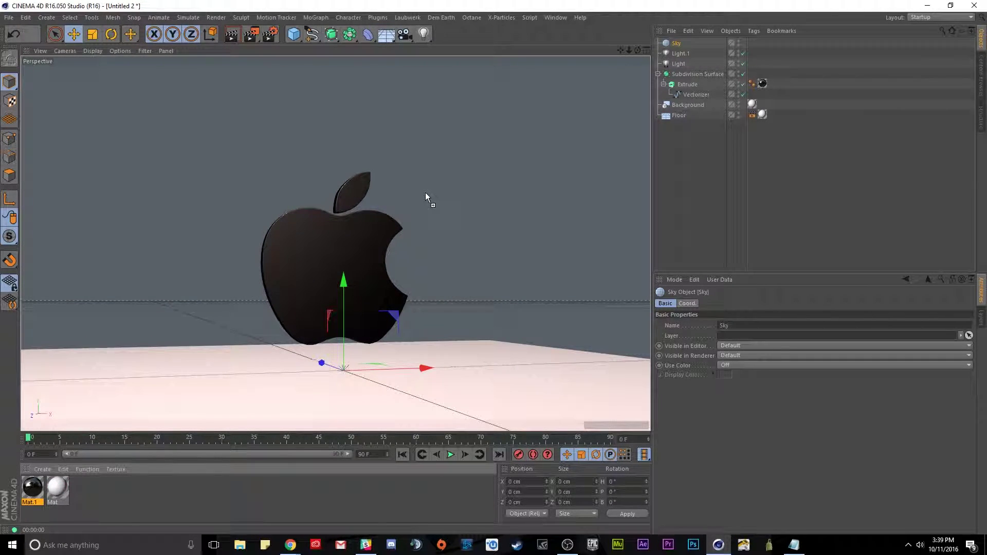
Step: Try the white Mat material on the Sky, test-rendering with and without it
left_click_drag(424, 192, 424, 193)
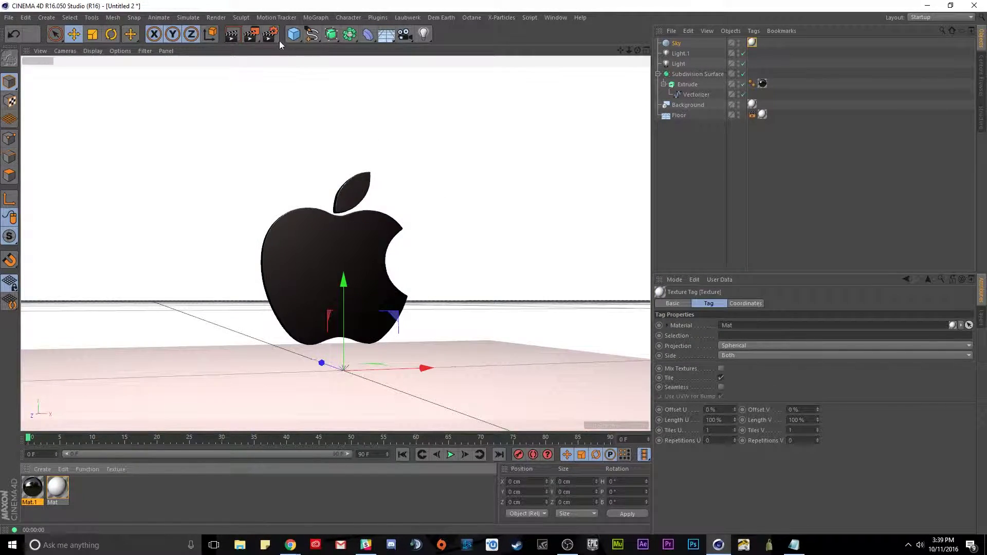
left_click(232, 34)
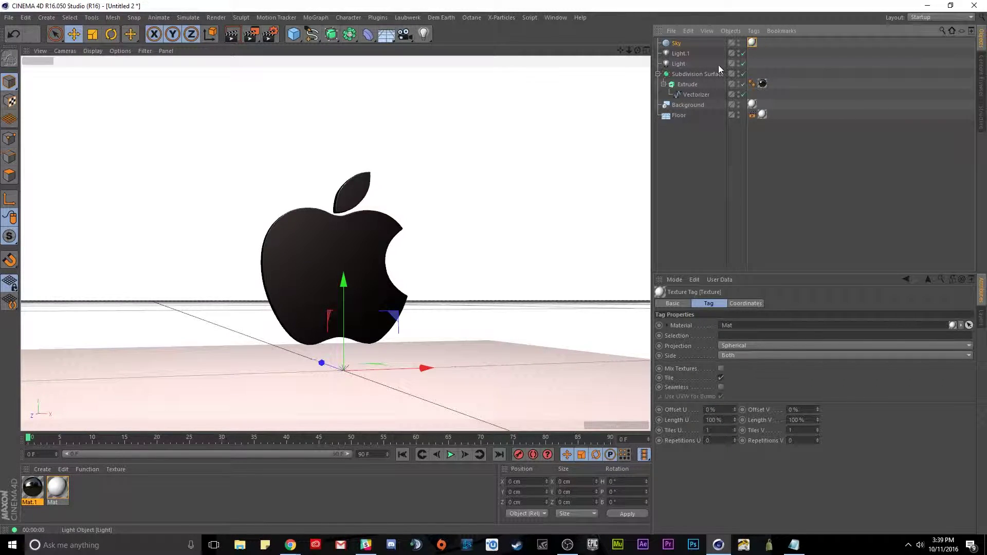
key("Delete")
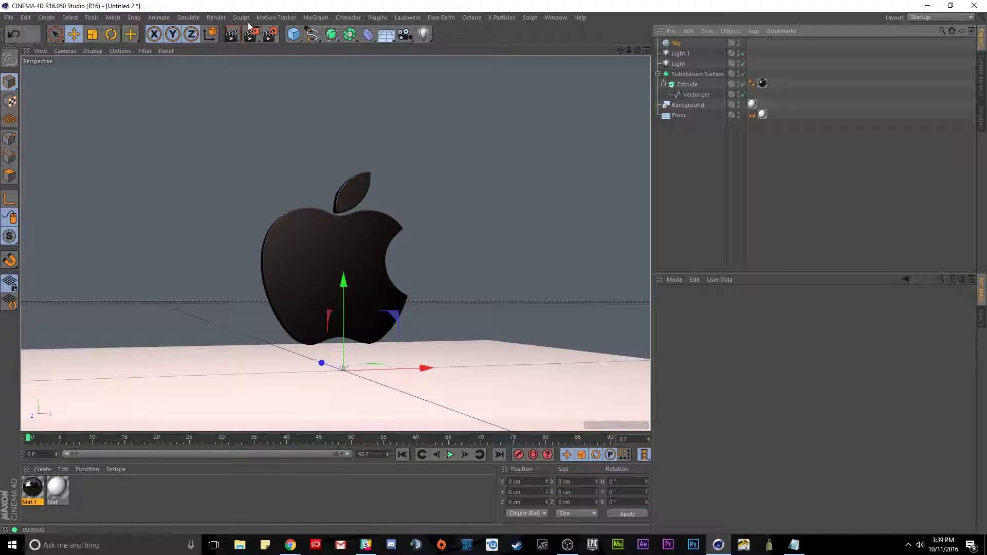
left_click(233, 35)
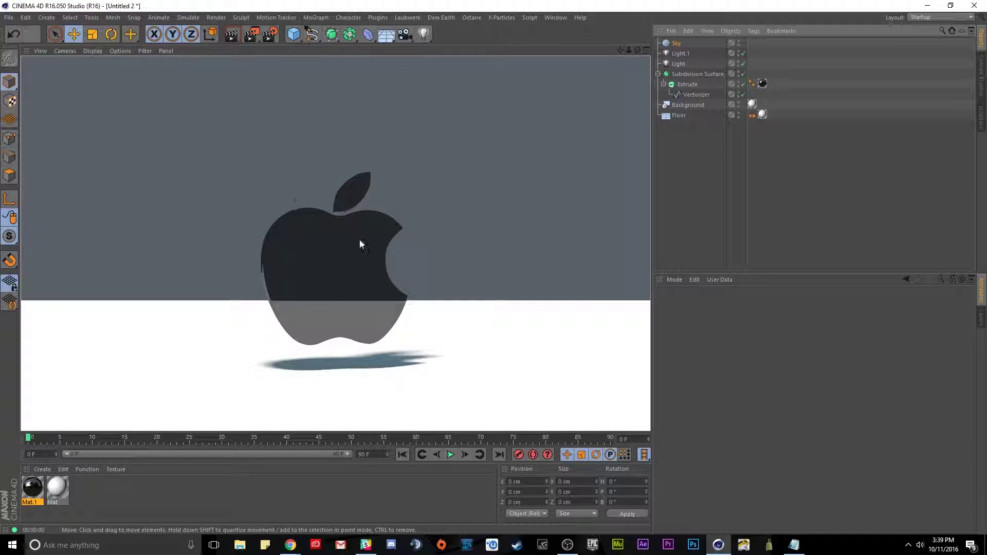
Step: Create a new material and apply it to the Sky object
left_click(675, 43)
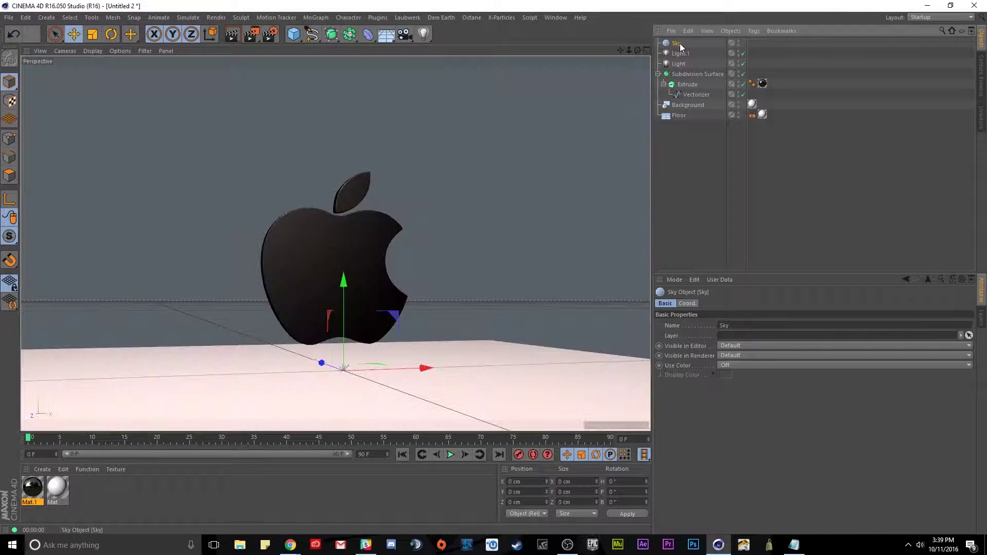
double_click(98, 492)
left_click_drag(32, 488, 677, 44)
Step: Turn off Color and Reflectance in the Sky's material and enable only Luminance
double_click(31, 486)
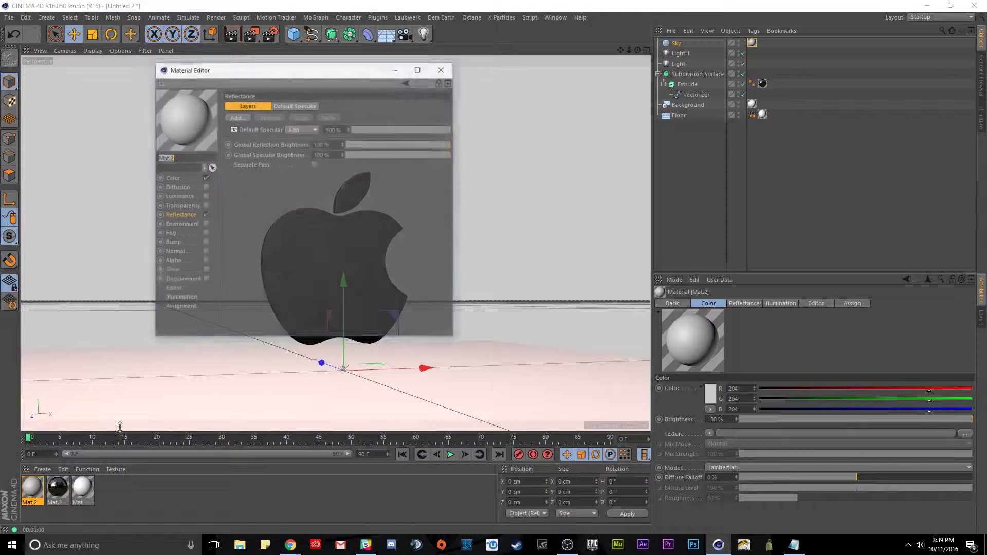
left_click(205, 177)
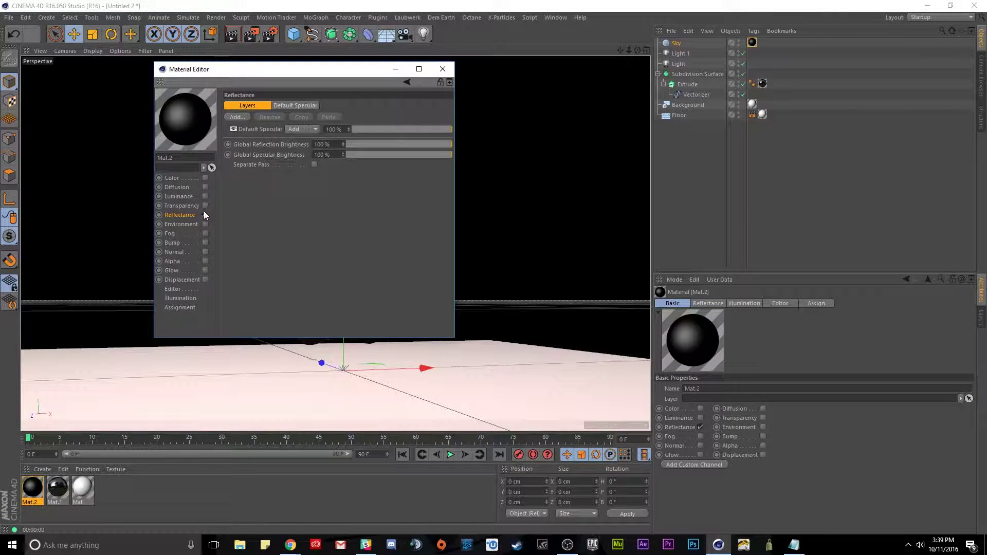
left_click(205, 215)
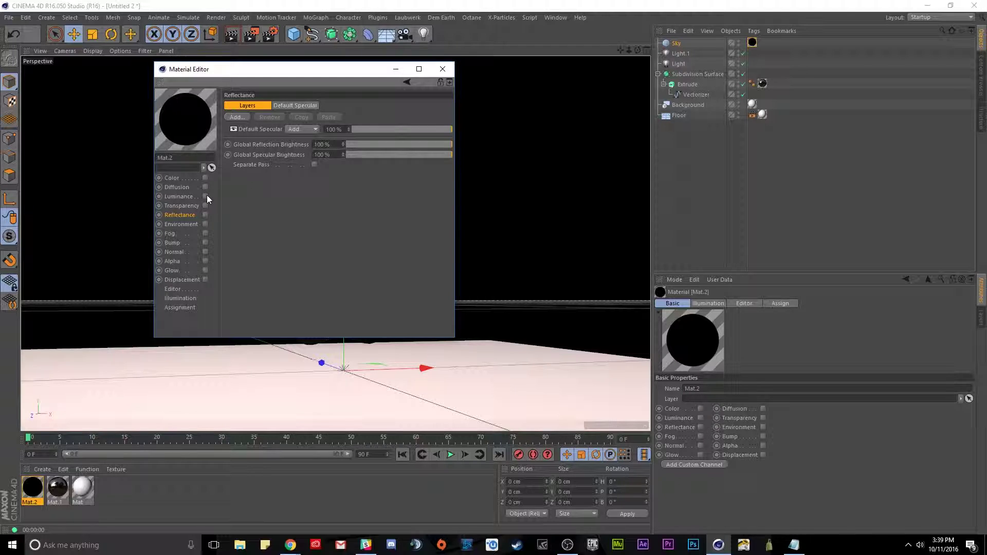
left_click(205, 197)
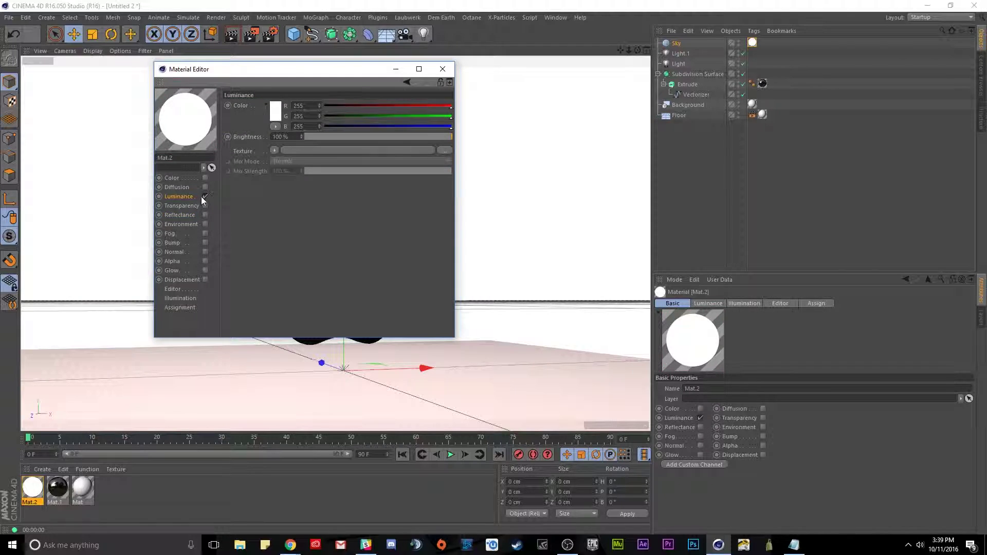
Step: Search the Content Browser presets for "HDRI" and open the HDRI folder of the Light Setups
left_click(982, 77)
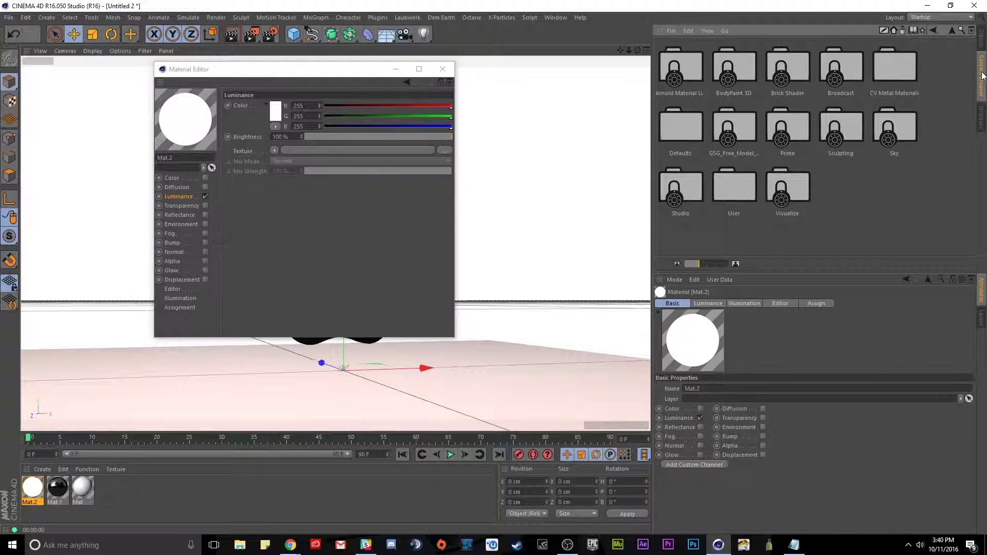
left_click(960, 30)
left_click(885, 59)
type("HDRI")
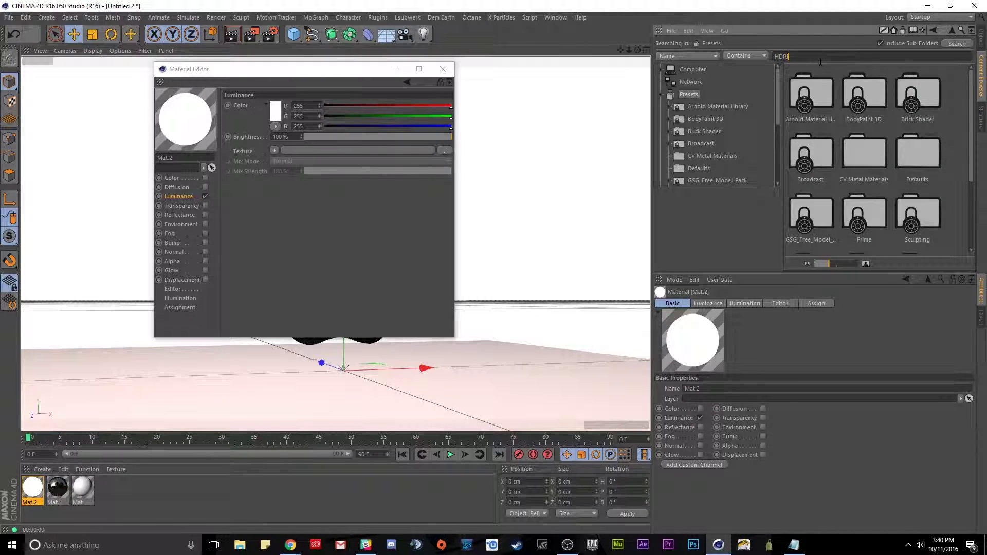
key("Return")
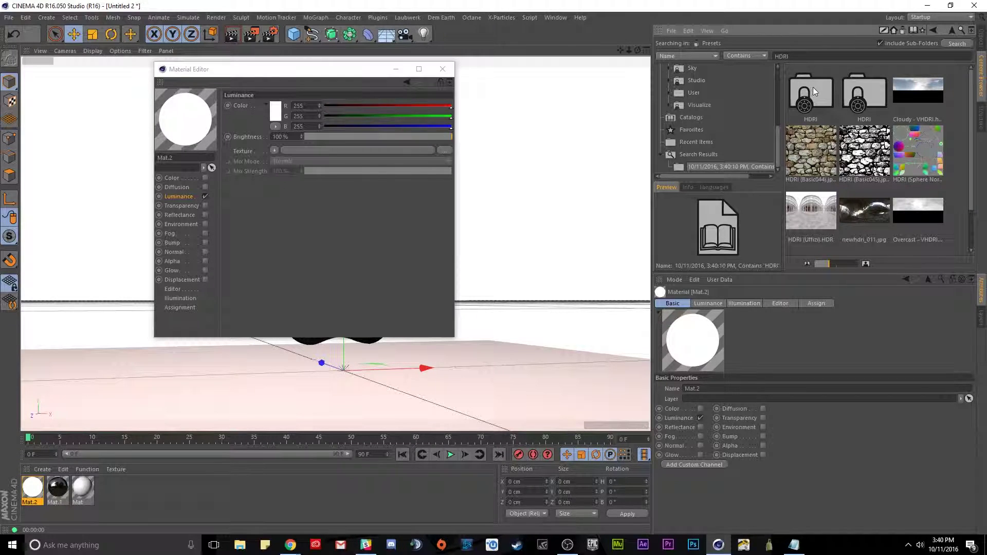
double_click(816, 85)
Step: Load HDR018.hdr as the luminance texture of the Sky's material and move the editor clear of the logo
scroll(853, 100, "down", 1)
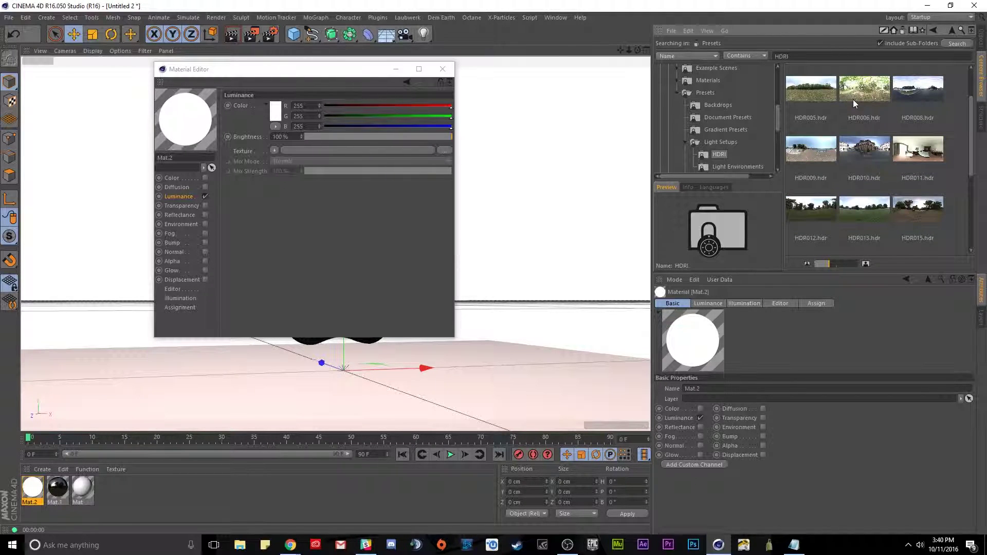
scroll(861, 106, "down", 1)
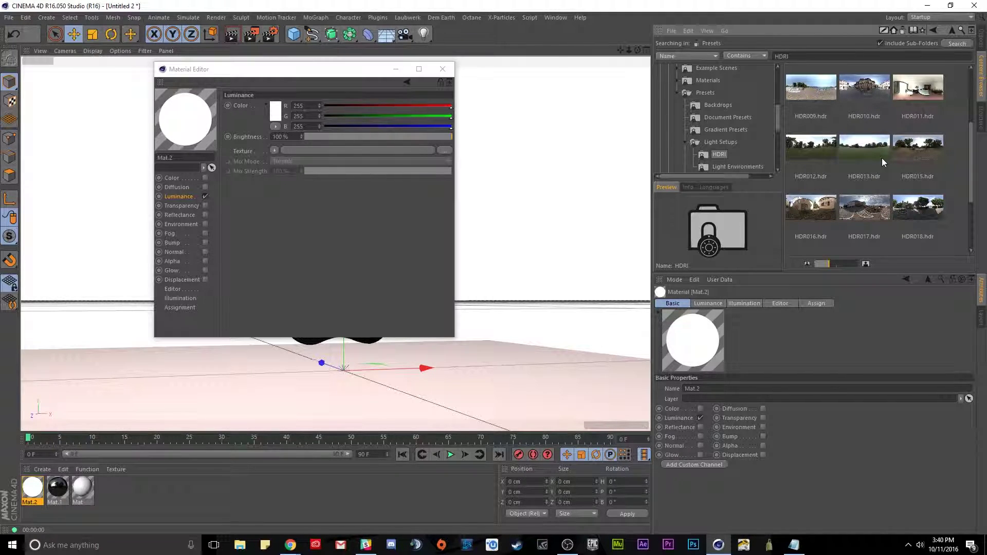
scroll(864, 160, "down", 1)
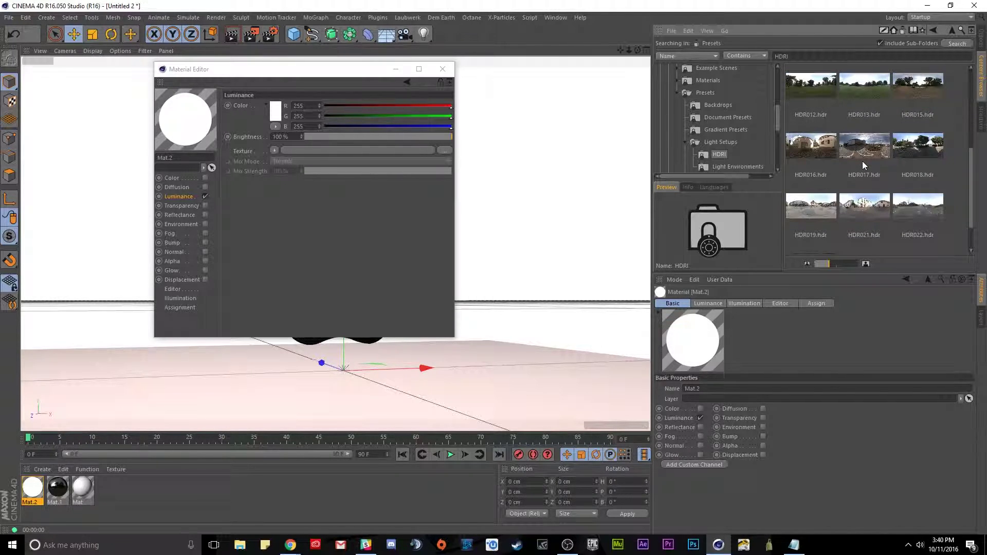
left_click(918, 148)
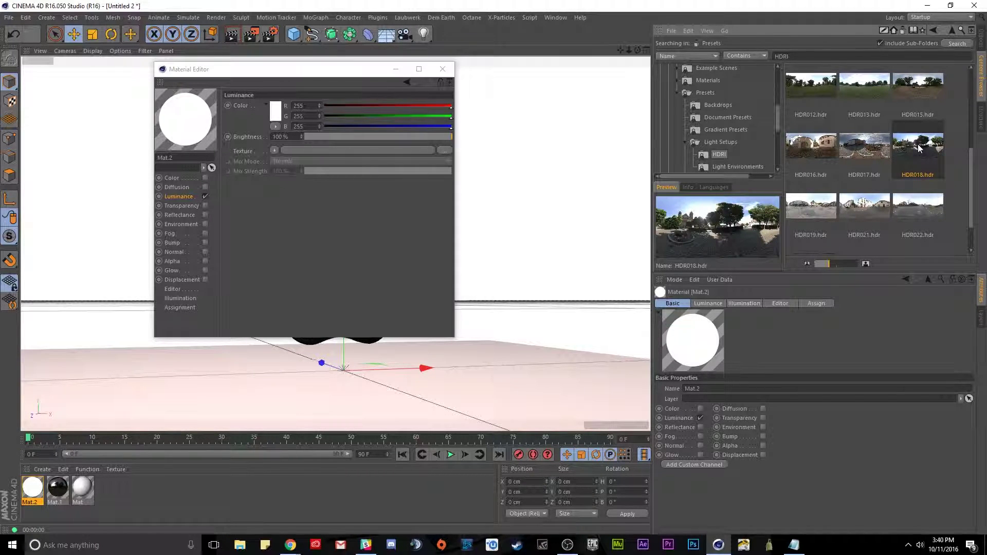
left_click_drag(745, 184, 297, 149)
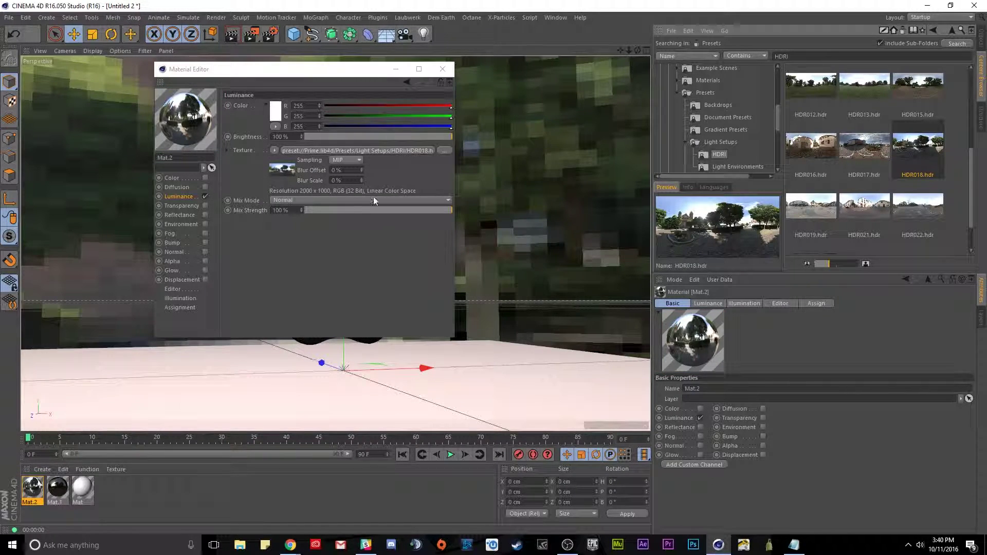
left_click_drag(315, 74, 721, 151)
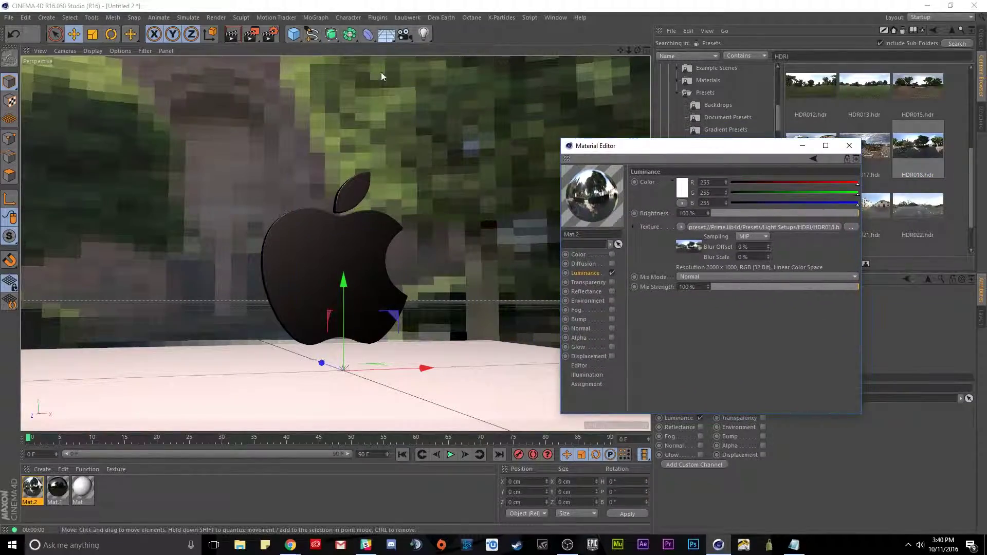
Step: Set the texture preview size of the Sky's material to No Scaling and close its editor
mouse_move(344, 215)
left_mouse_down("alt")
mouse_move(263, 192)
mouse_move(230, 198)
mouse_move(256, 214)
mouse_move(264, 186)
mouse_move(271, 197)
mouse_move(362, 209)
mouse_move(354, 232)
mouse_move(345, 223)
left_mouse_up("alt")
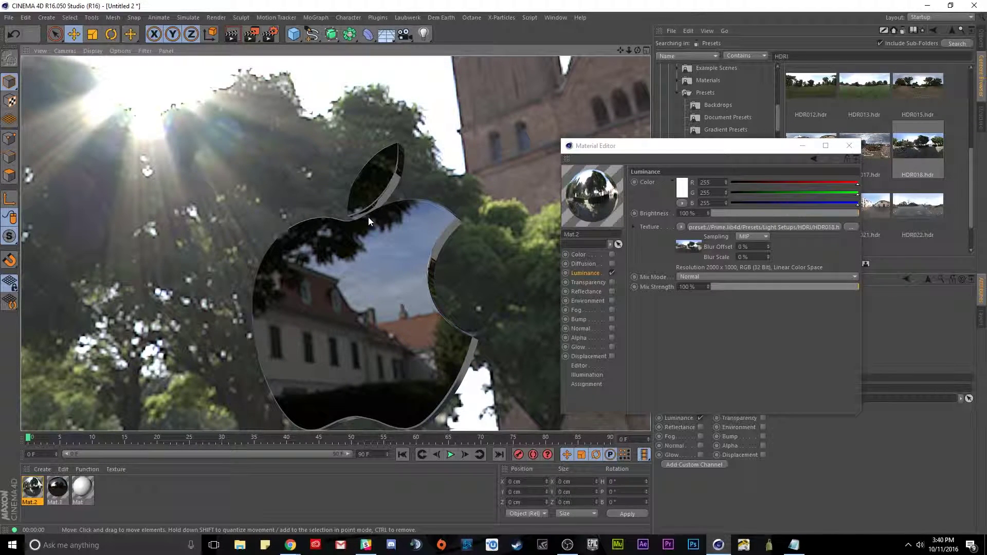
left_click(368, 217)
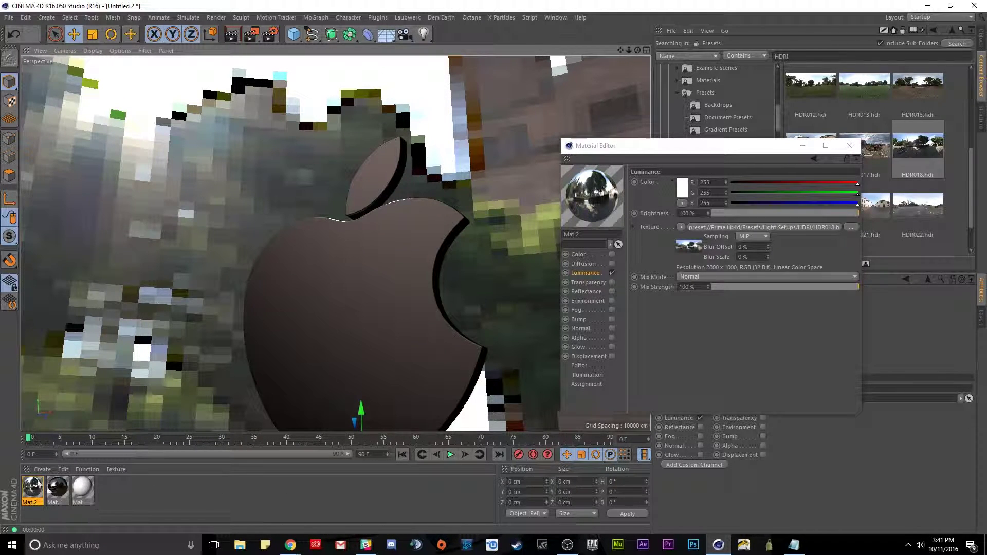
left_click(576, 366)
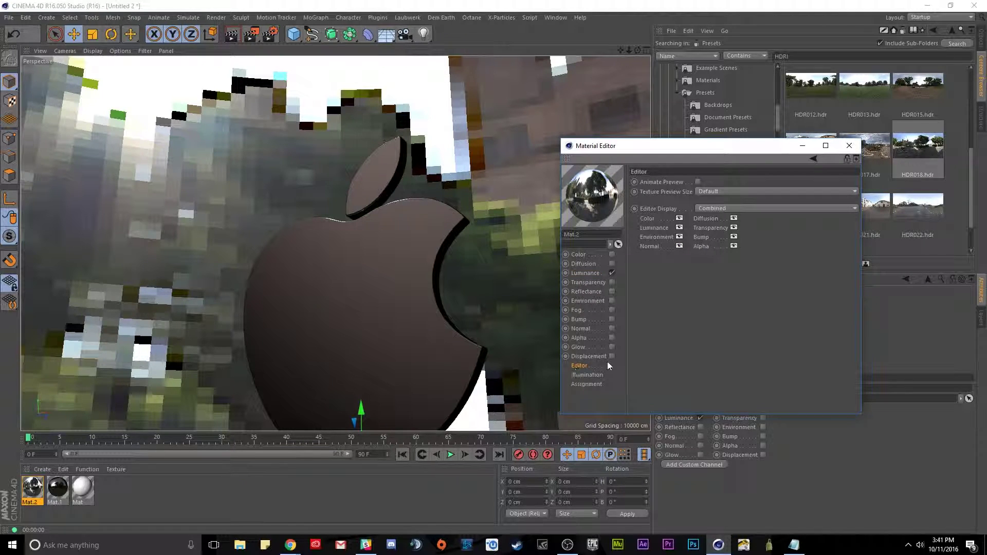
left_click(708, 190)
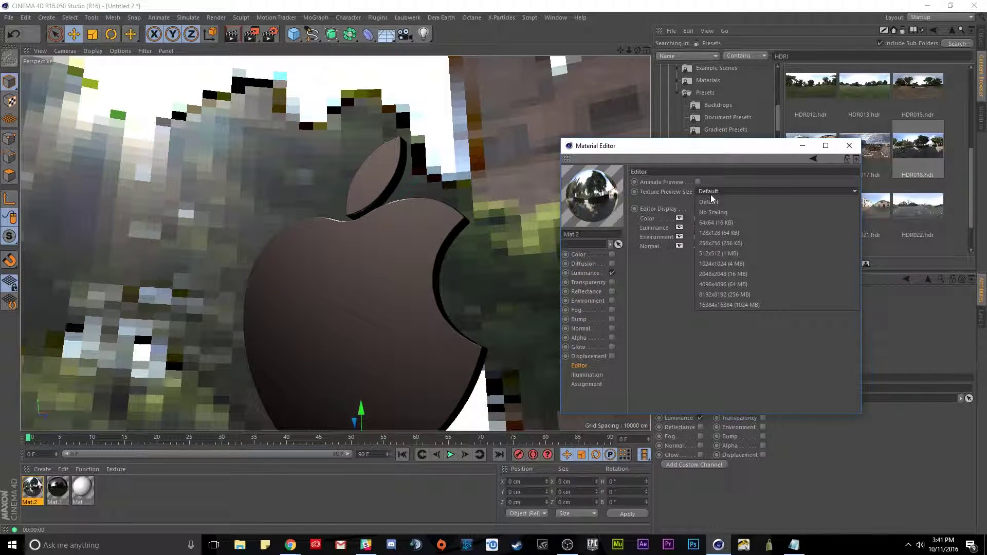
left_click(716, 213)
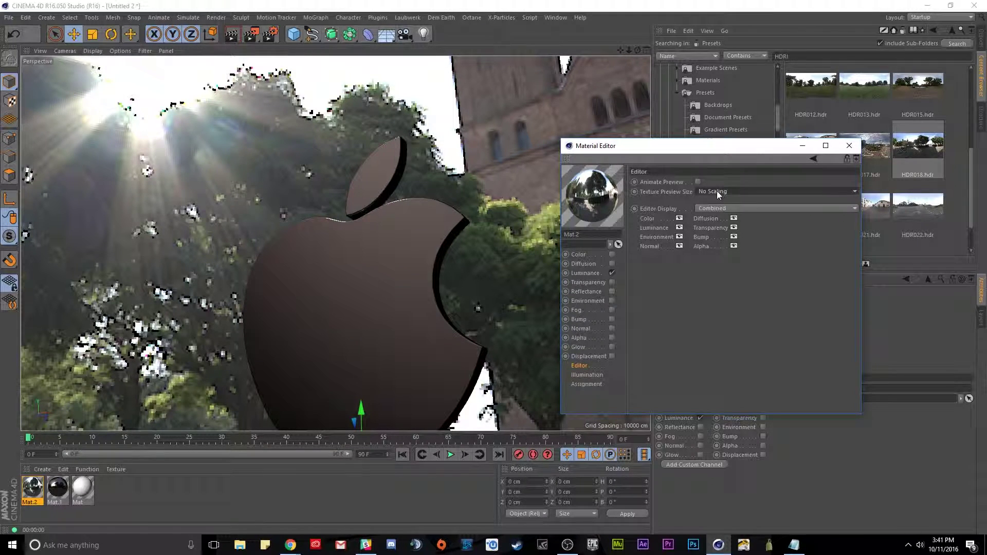
left_click(849, 145)
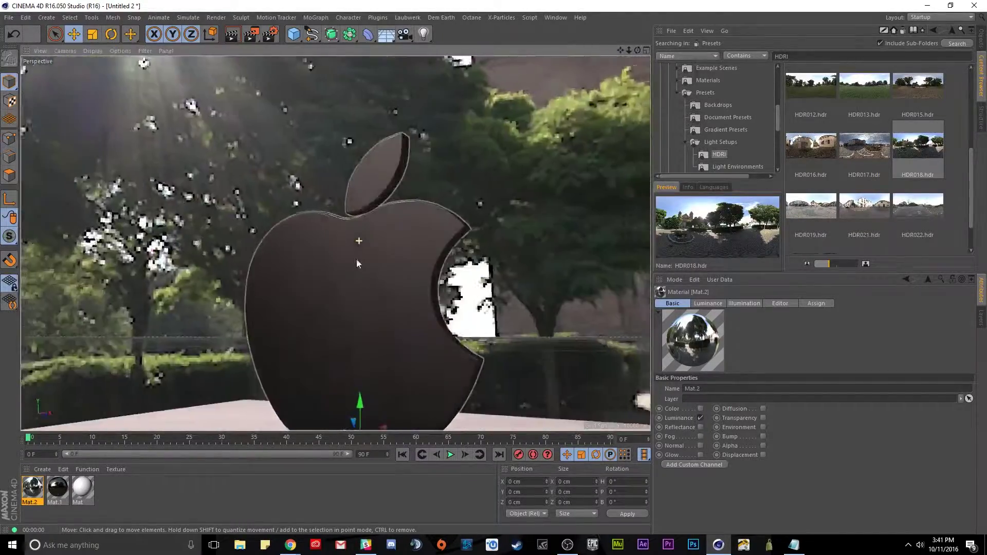
Step: Render the logo from several angles to examine the HDRI reflections and how the floor appears in them
left_click_drag(356, 264, 668, 122, "alt")
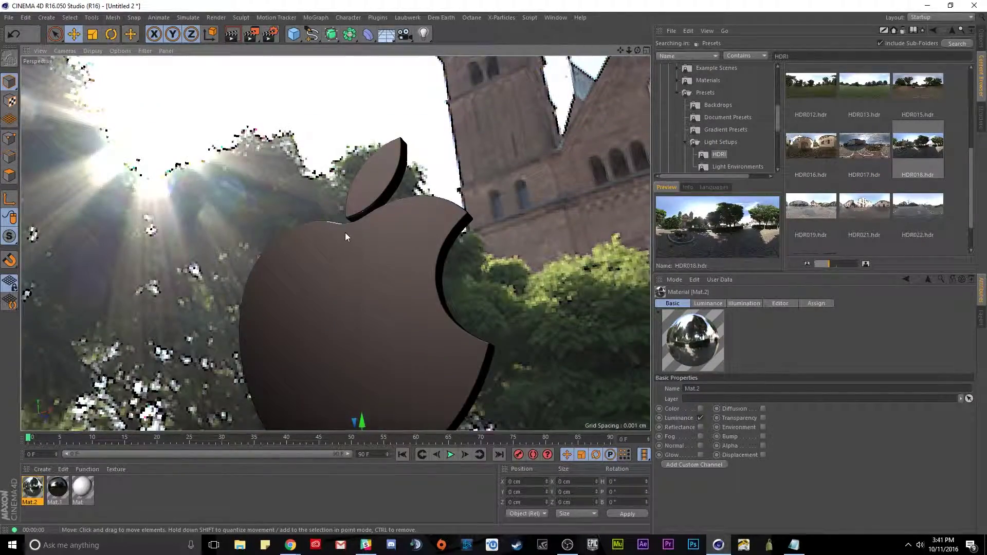
scroll(357, 230, "up", 2)
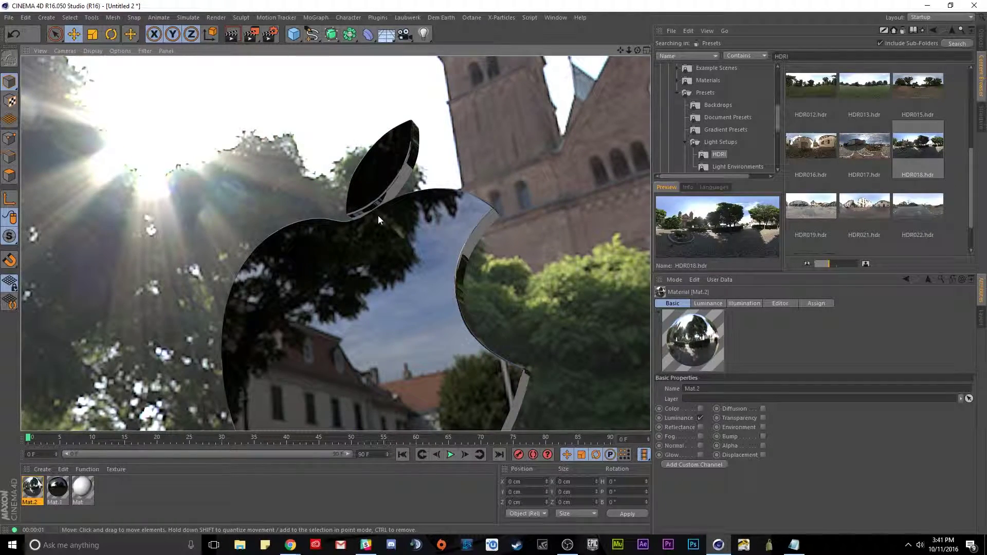
left_click_drag(406, 159, 318, 220, "alt")
mouse_move(388, 236)
left_mouse_down("alt")
mouse_move(433, 224)
mouse_move(397, 233)
mouse_move(428, 285)
mouse_move(371, 246)
mouse_move(383, 235)
mouse_move(370, 240)
left_mouse_up("alt")
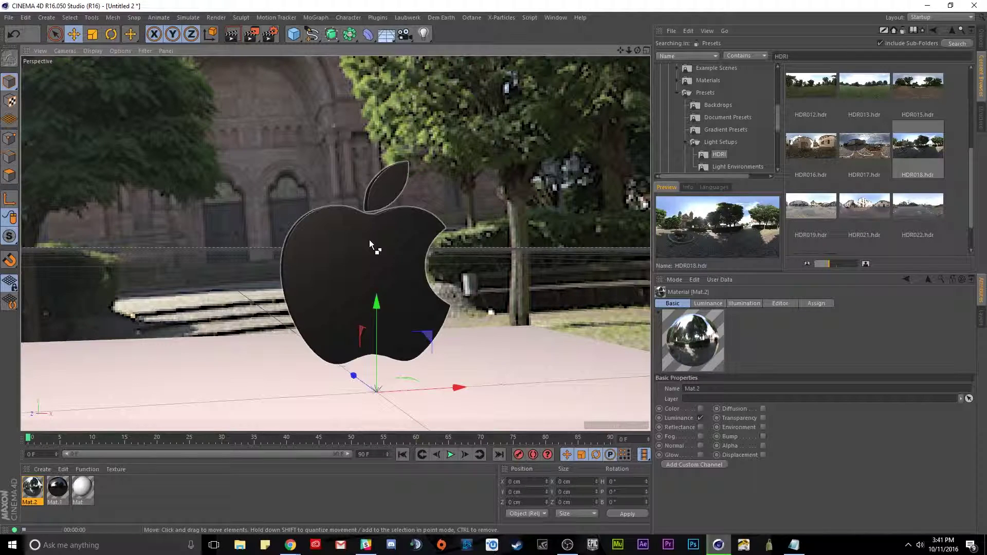
key("ctrl+r")
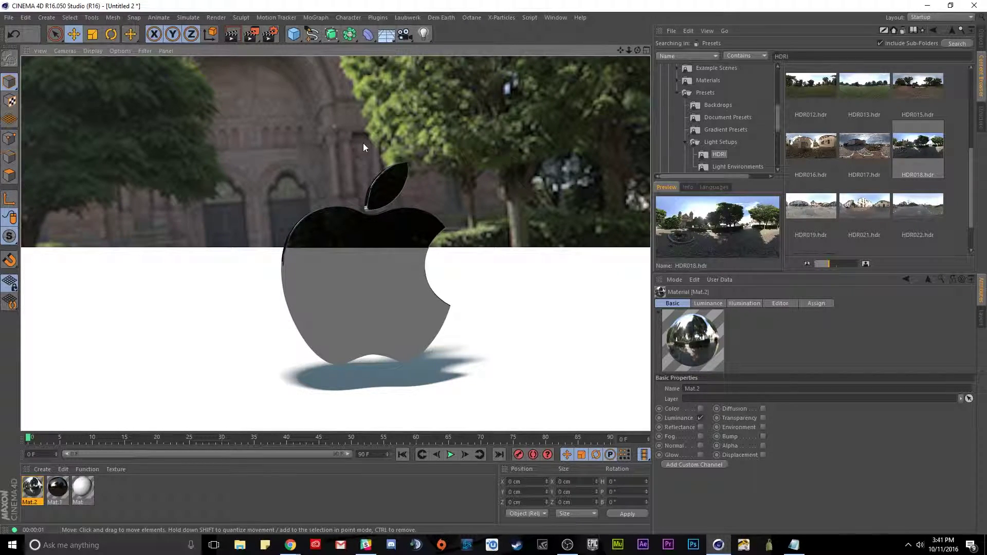
mouse_move(405, 250)
left_mouse_down("alt")
mouse_move(380, 250)
mouse_move(393, 239)
mouse_move(382, 225)
mouse_move(392, 259)
left_mouse_up("alt")
key("ctrl+r")
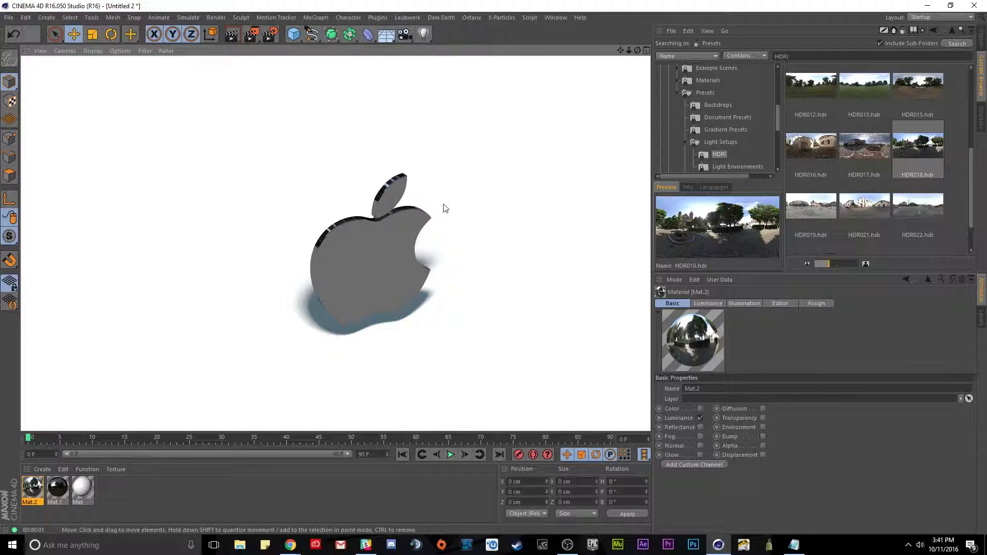
Step: Turn off Seen by Rays and Seen by GI in the Floor's Compositing tag and render the view
left_click(981, 43)
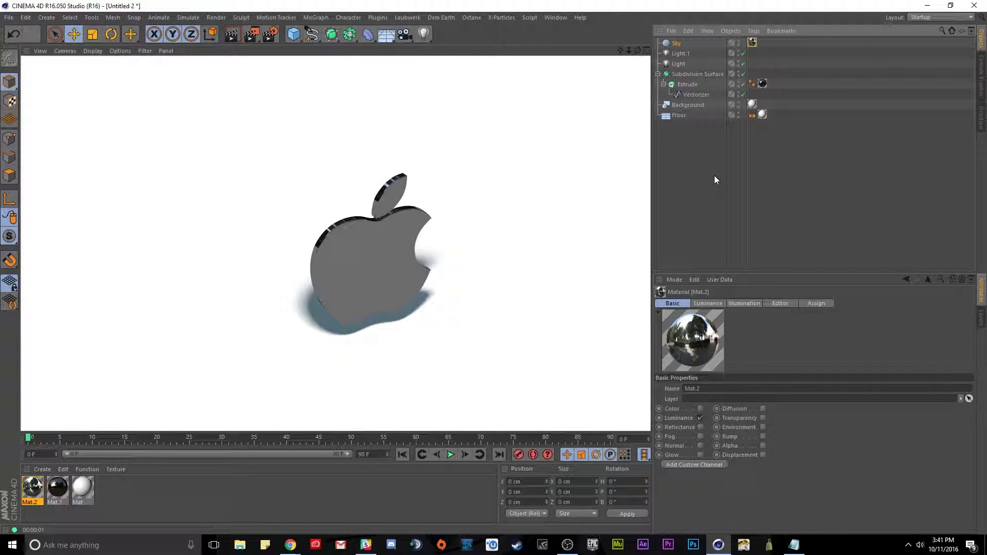
left_click(751, 114)
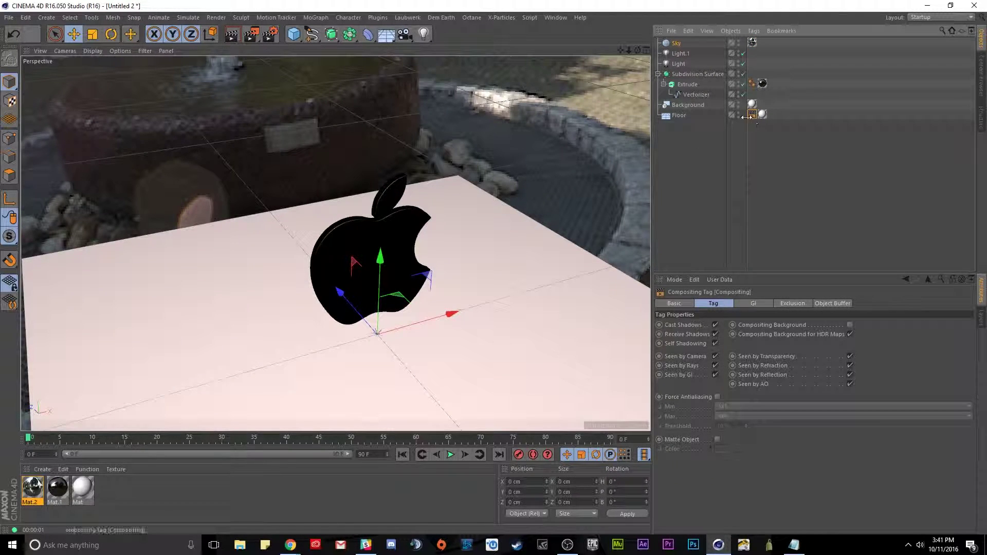
left_click(757, 116)
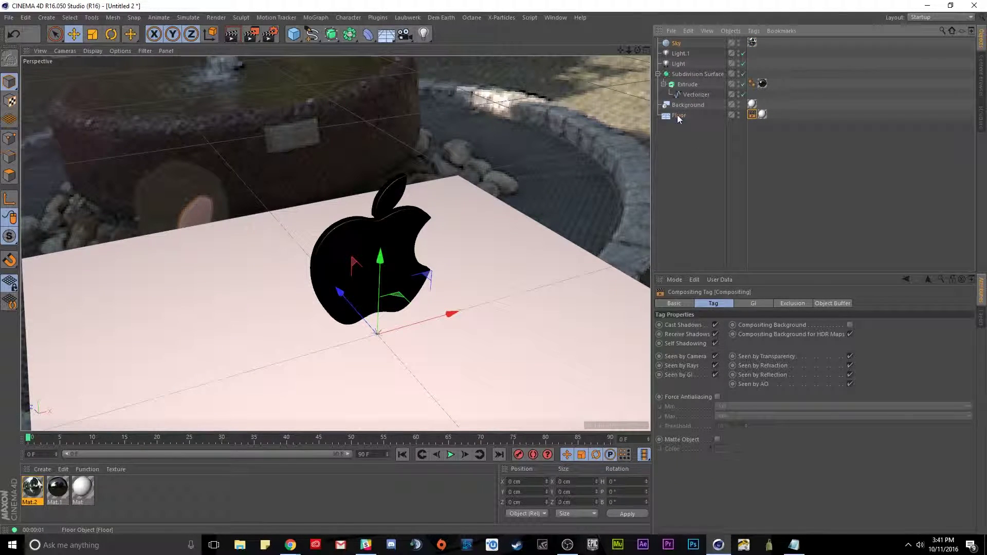
left_click(752, 115)
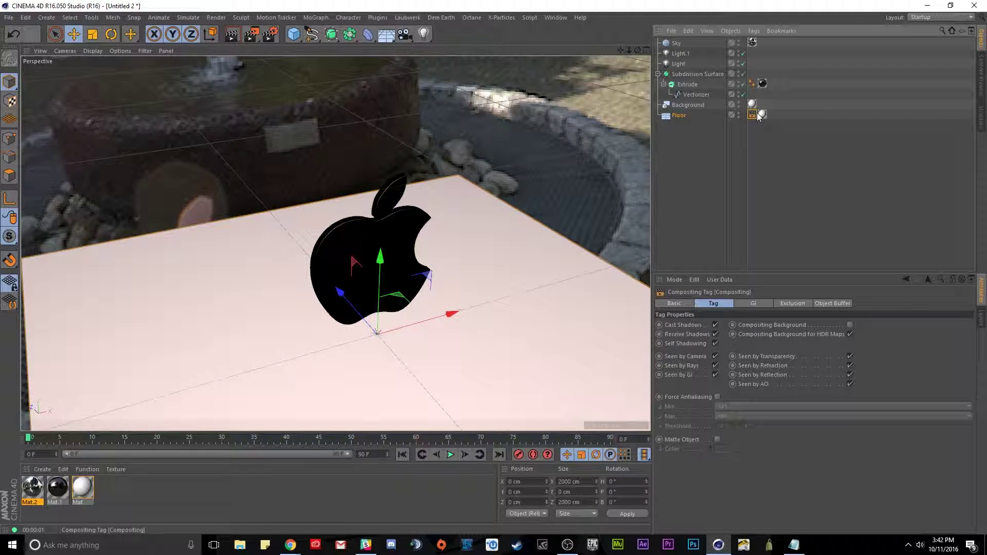
left_click(715, 365)
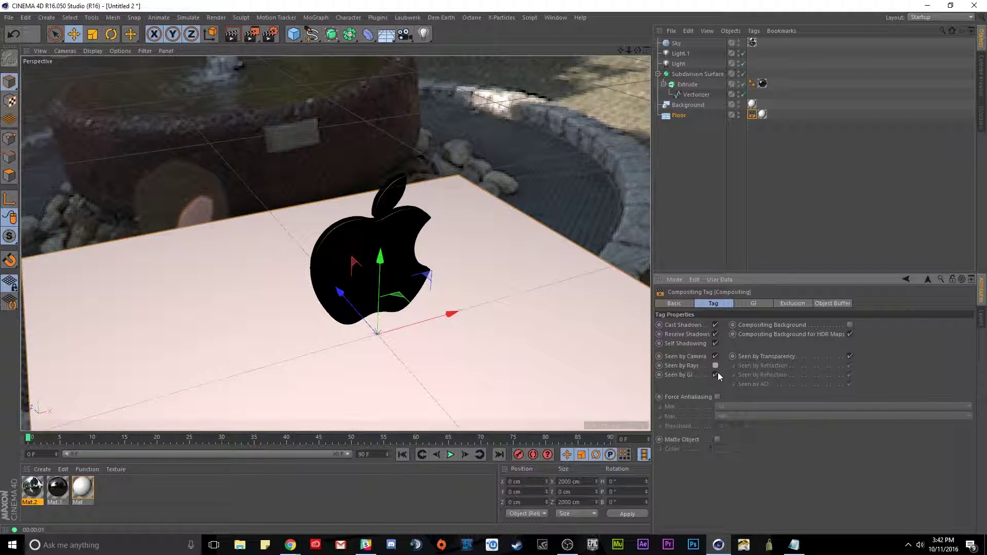
left_click(715, 374)
left_click(236, 36)
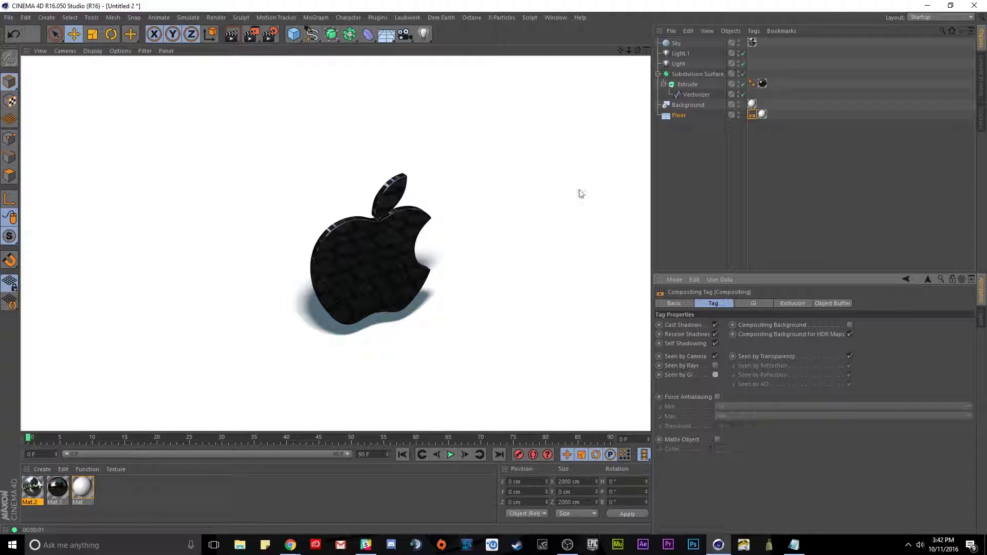
Step: Set the roughness of Layer 1 in the logo material's reflectance to 25% and render a closer view
left_click_drag(386, 233, 414, 252, "alt")
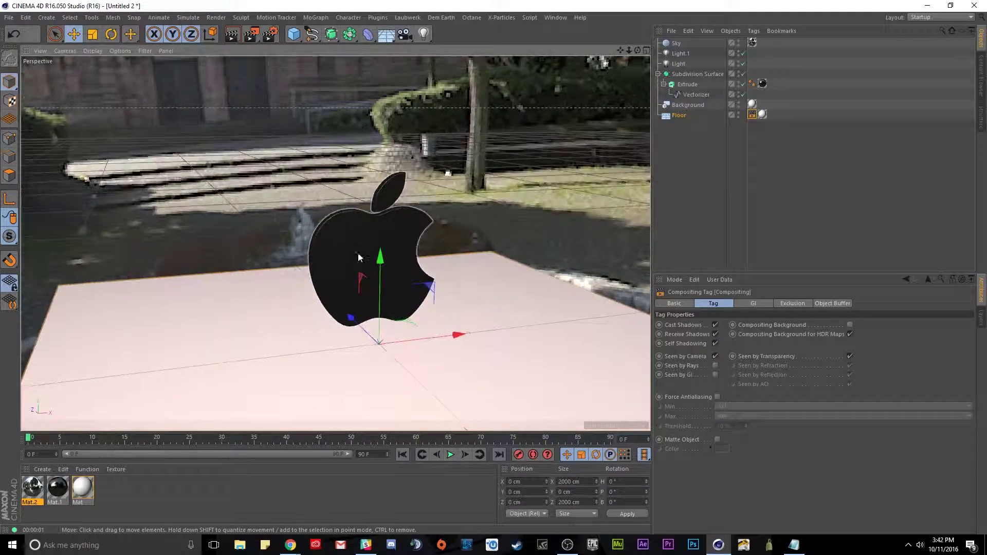
scroll(414, 252, "up", 5)
double_click(57, 487)
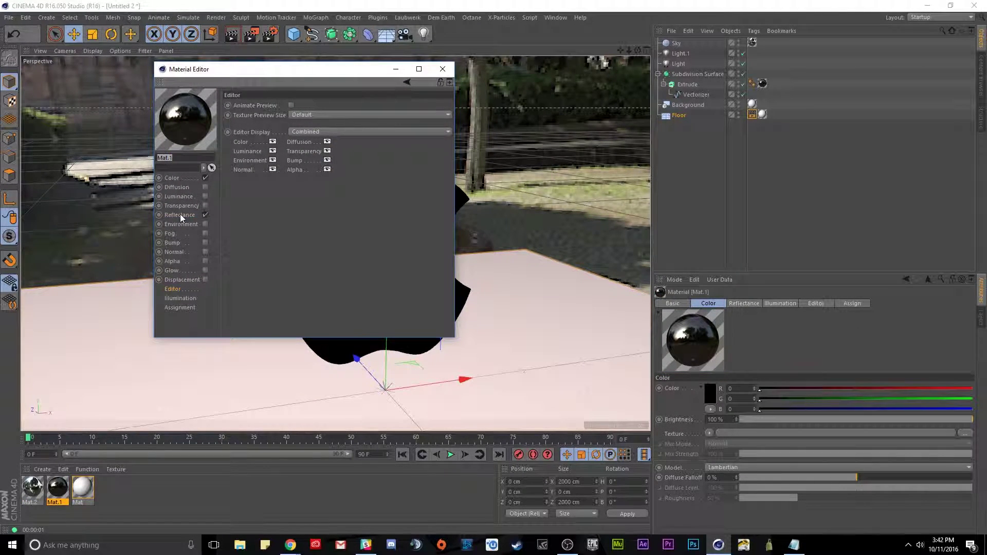
left_click(180, 215)
double_click(313, 267)
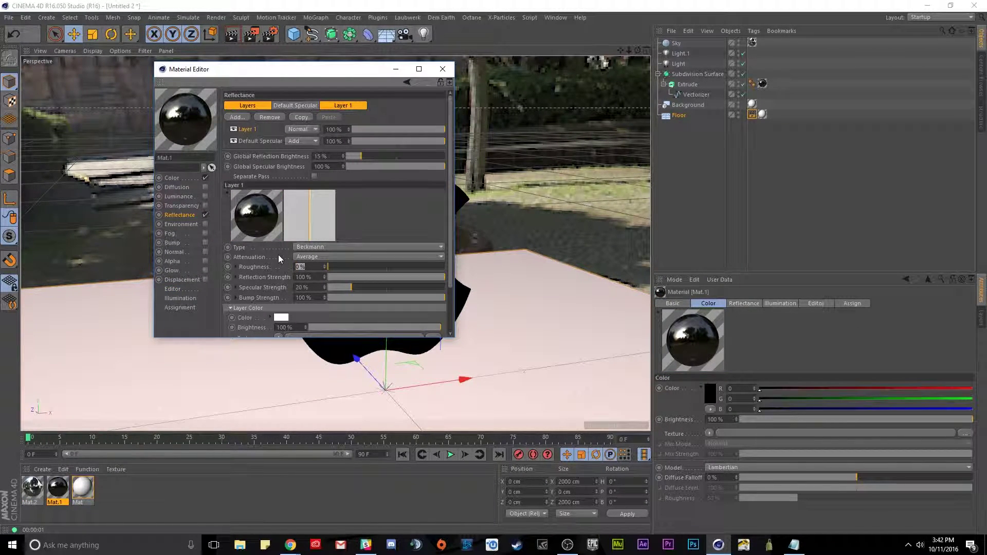
type("25")
key("Return")
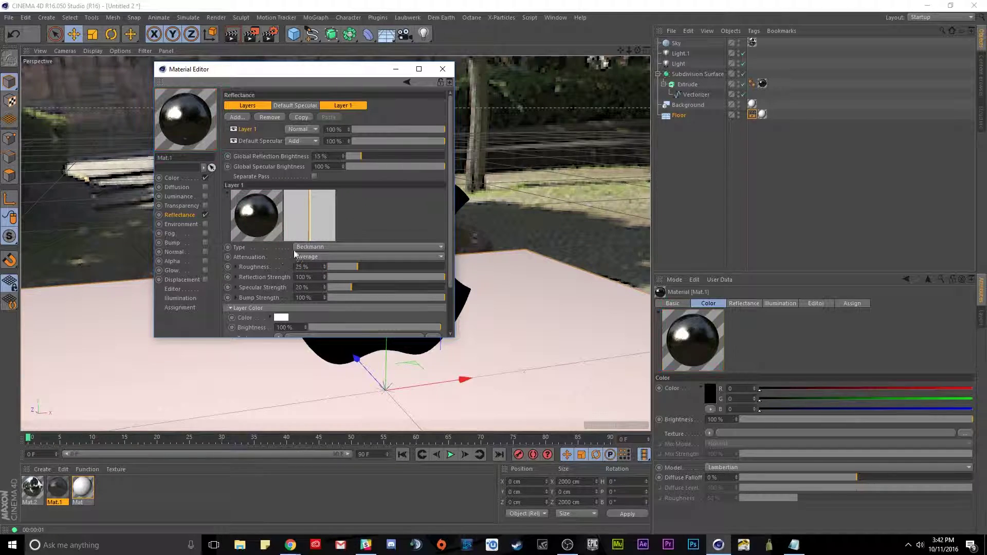
left_click(442, 69)
left_click(231, 34)
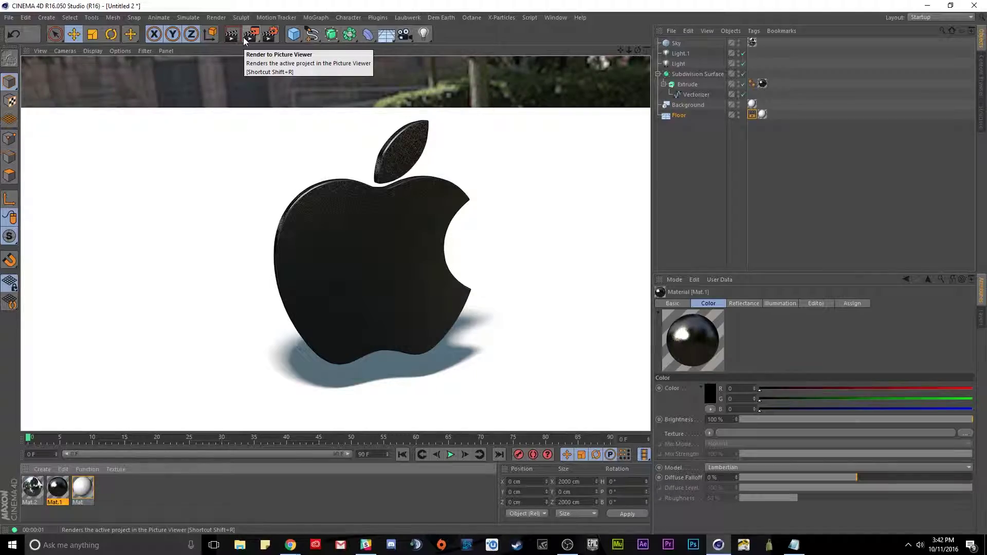
Step: Rotate the Sky object to a heading of about 81.6° and render the logo from the front
left_click_drag(399, 247, 370, 221, "alt")
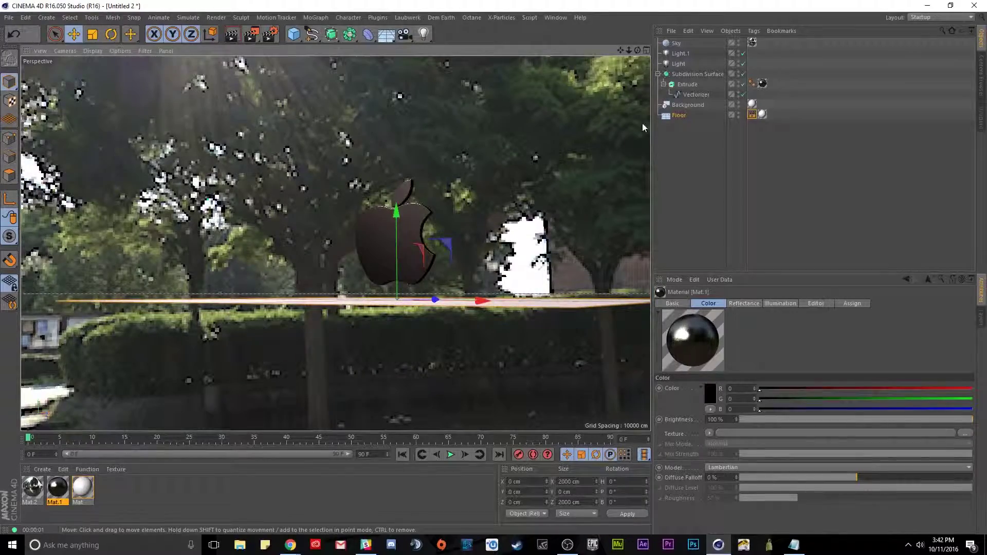
left_click(677, 43)
key("r")
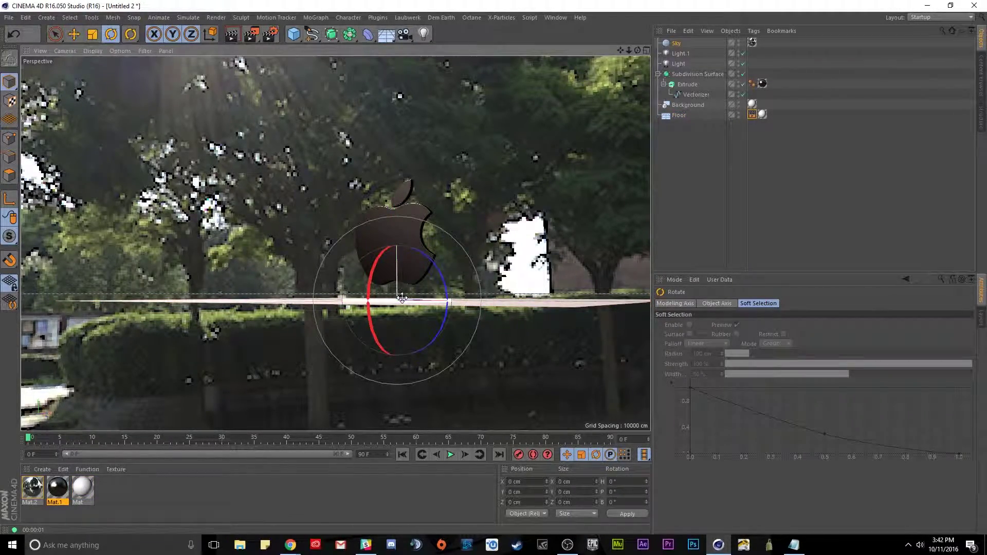
left_click_drag(406, 302, 462, 292)
left_click_drag(378, 214, 449, 202, "alt")
left_click_drag(449, 290, 451, 197)
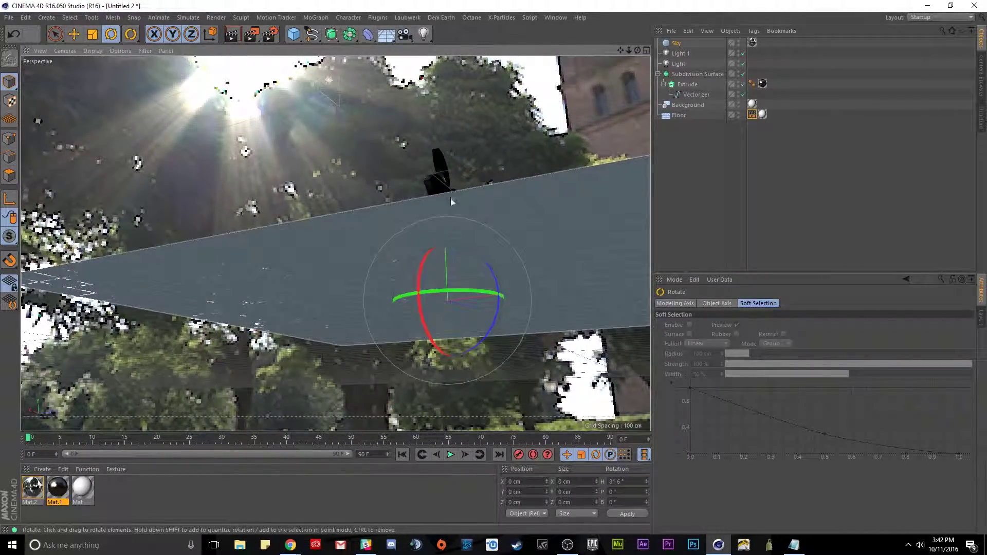
left_click_drag(438, 162, 381, 217, "alt")
key("ctrl+r")
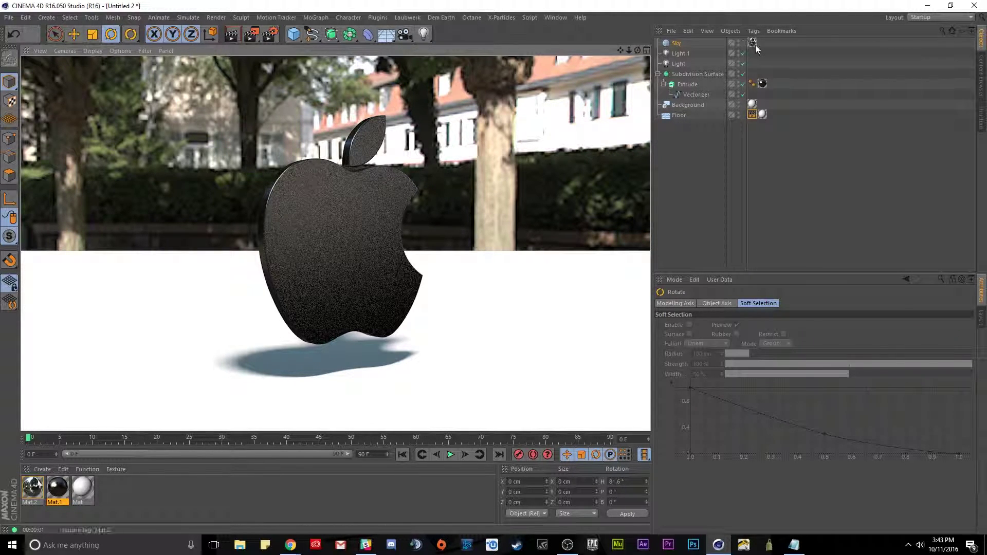
Step: Add a Compositing tag to the Sky, turn off its Seen by Camera option and render the view
left_click(678, 44)
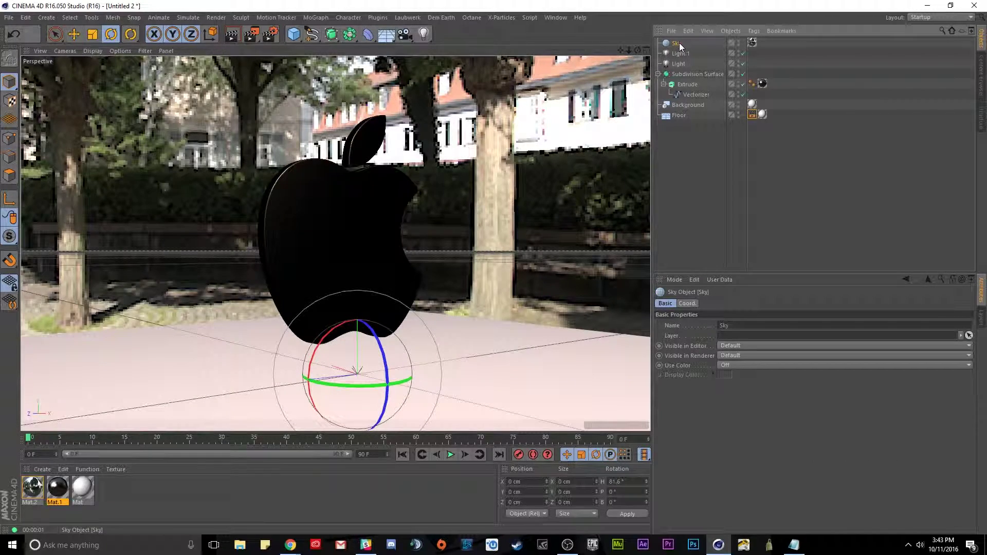
right_click(679, 45)
mouse_move(707, 49)
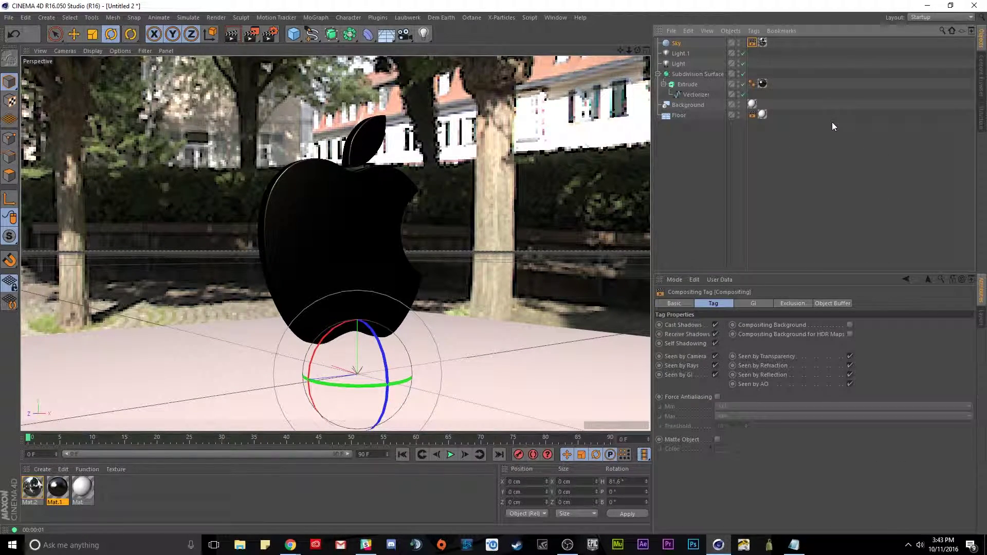
left_click(832, 121)
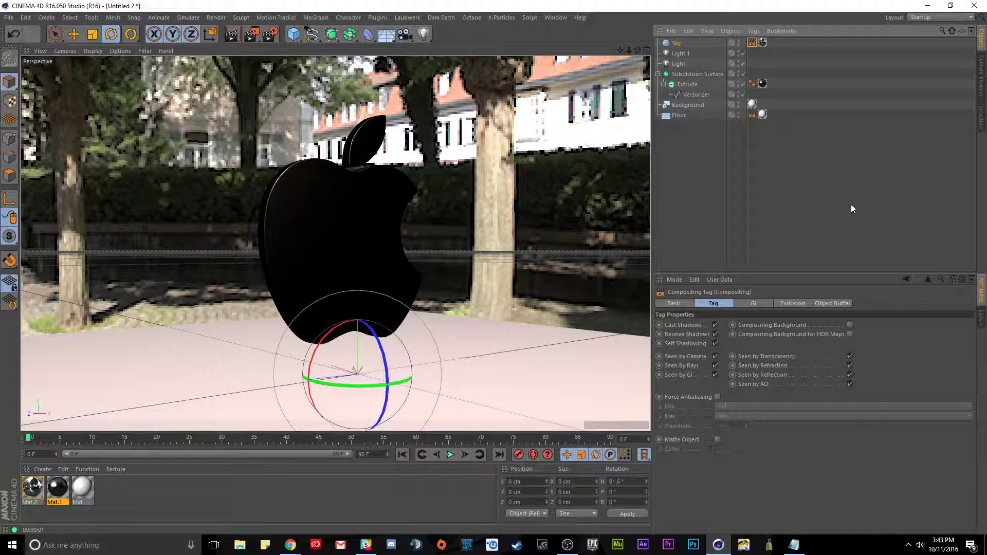
left_click(715, 356)
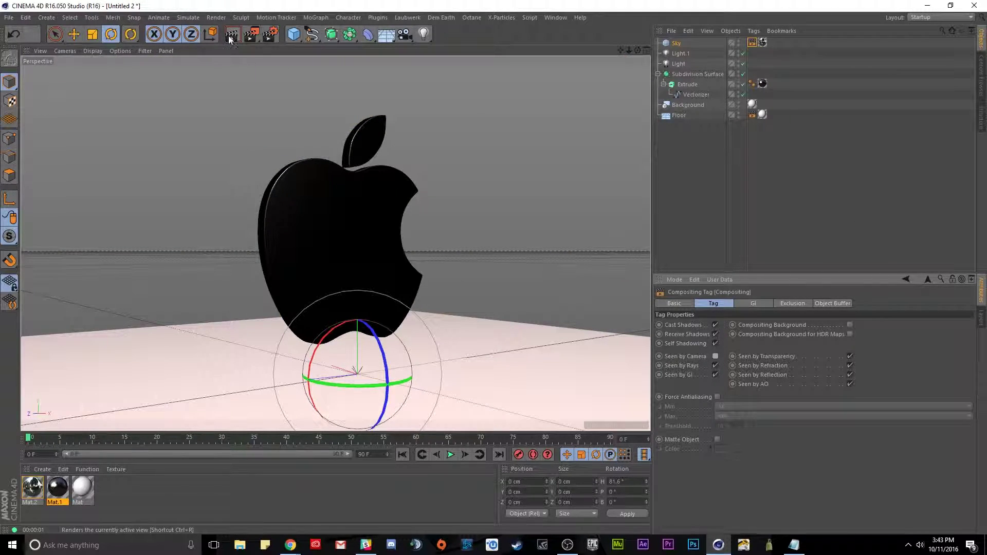
left_click(231, 35)
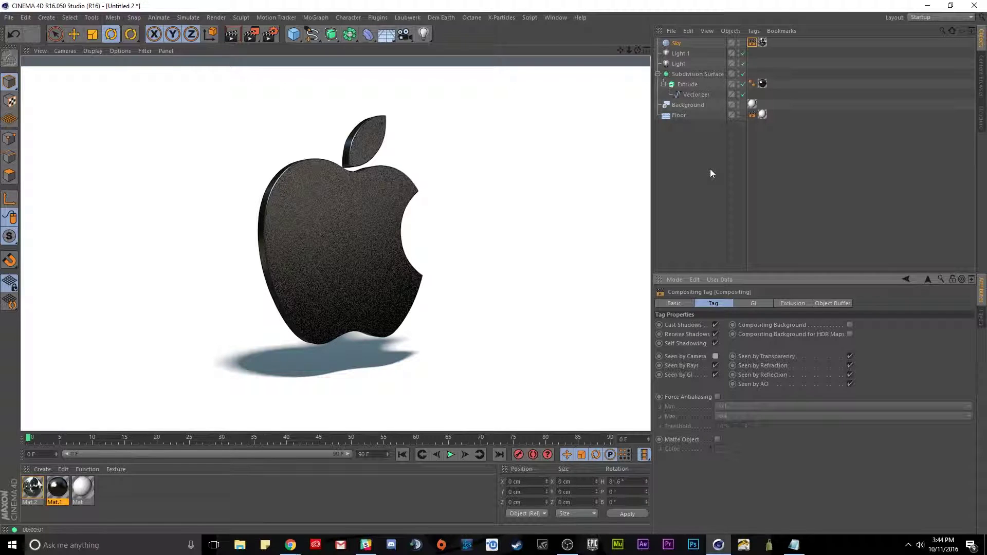
Step: Go up to the top level of the Content Browser and look through the installed Presets libraries
left_click(981, 68)
left_click(950, 32)
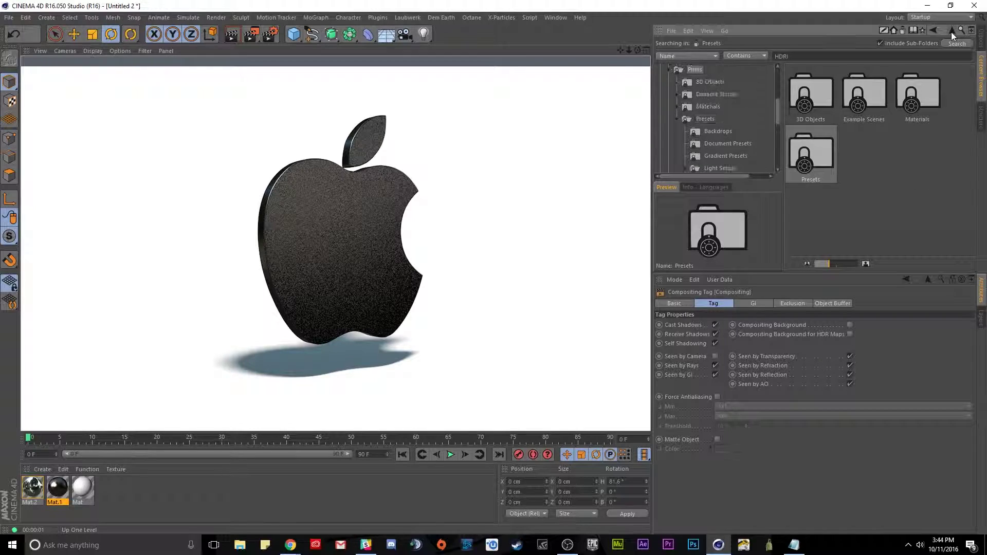
left_click(950, 32)
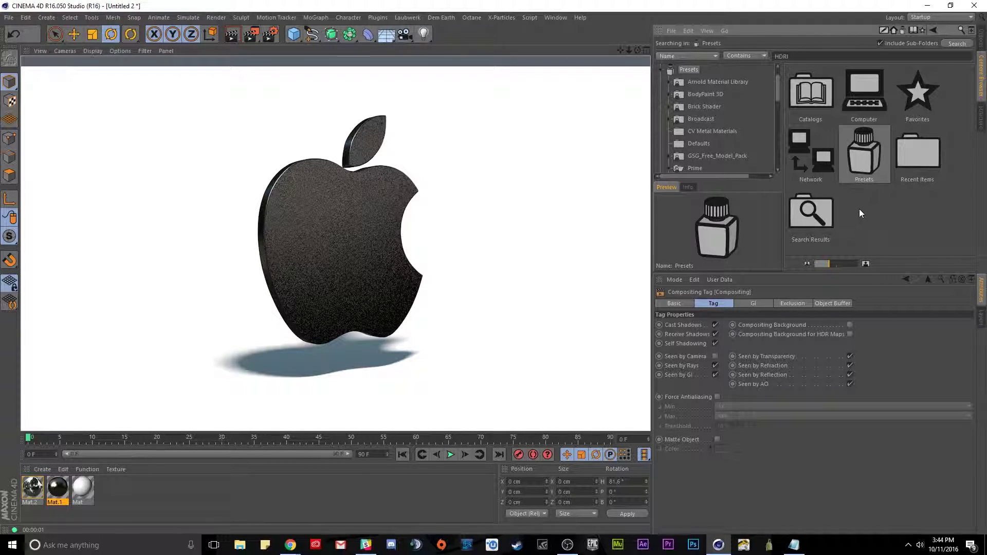
double_click(864, 148)
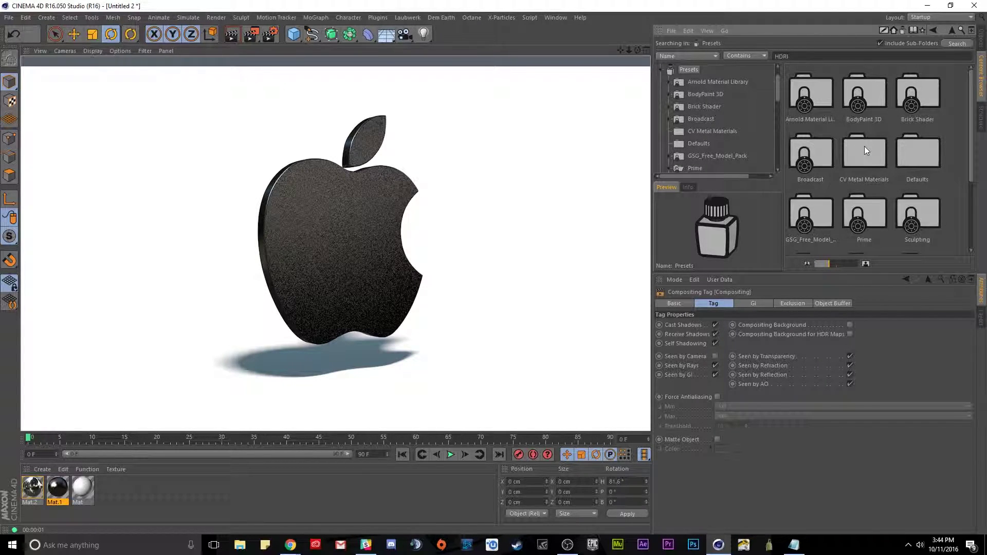
scroll(875, 154, "down", 2)
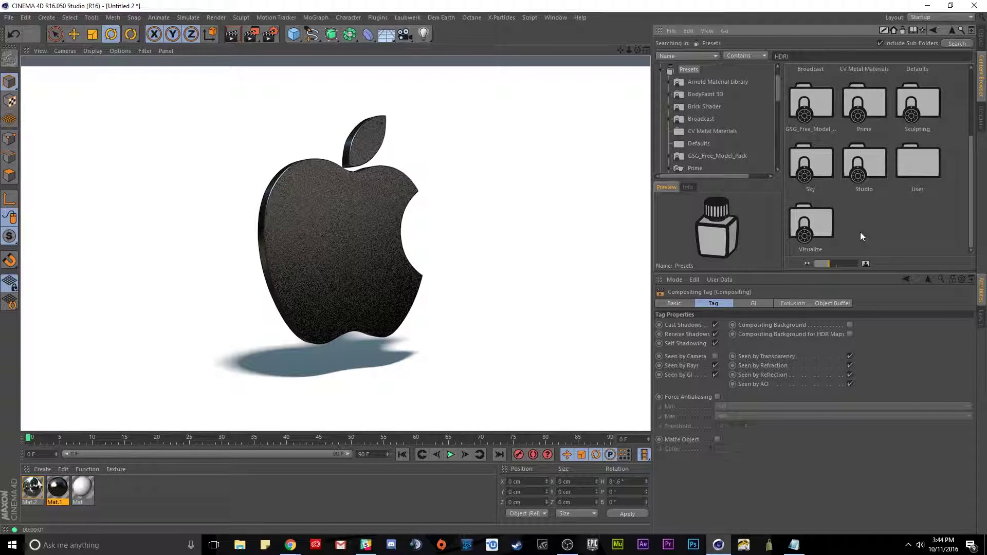
Step: Create a new preset library named Test in the Content Browser and open it from the Presets level
left_click(669, 31)
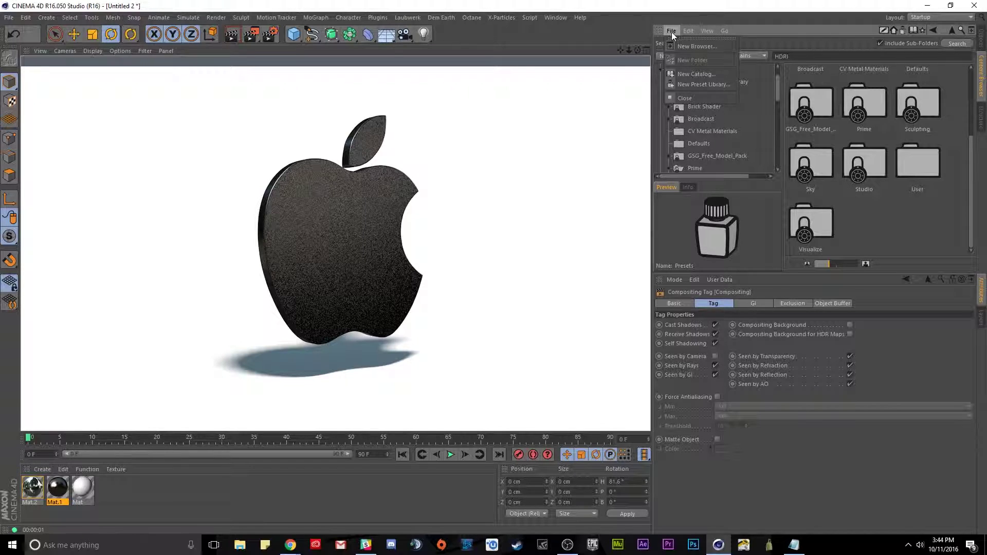
left_click(694, 84)
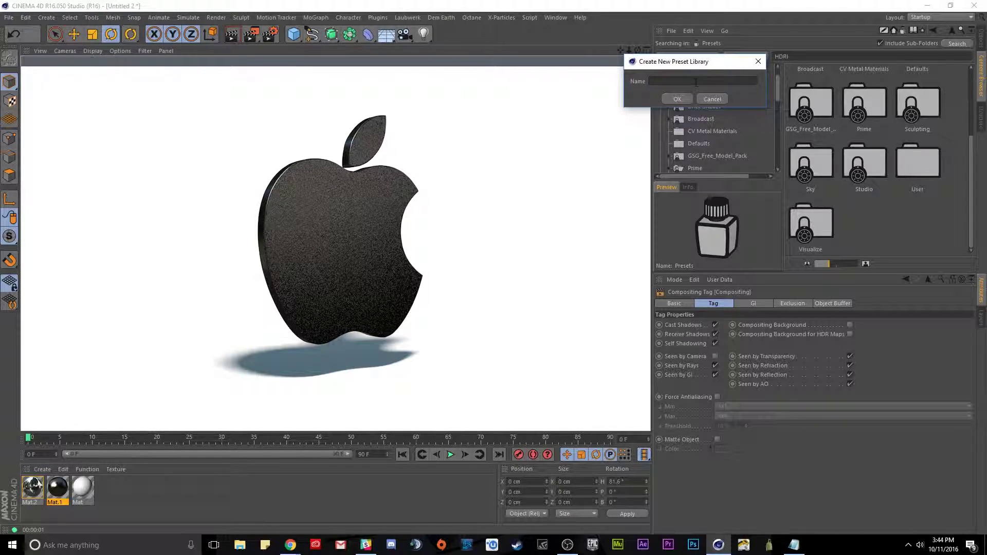
type("Test")
left_click(689, 99)
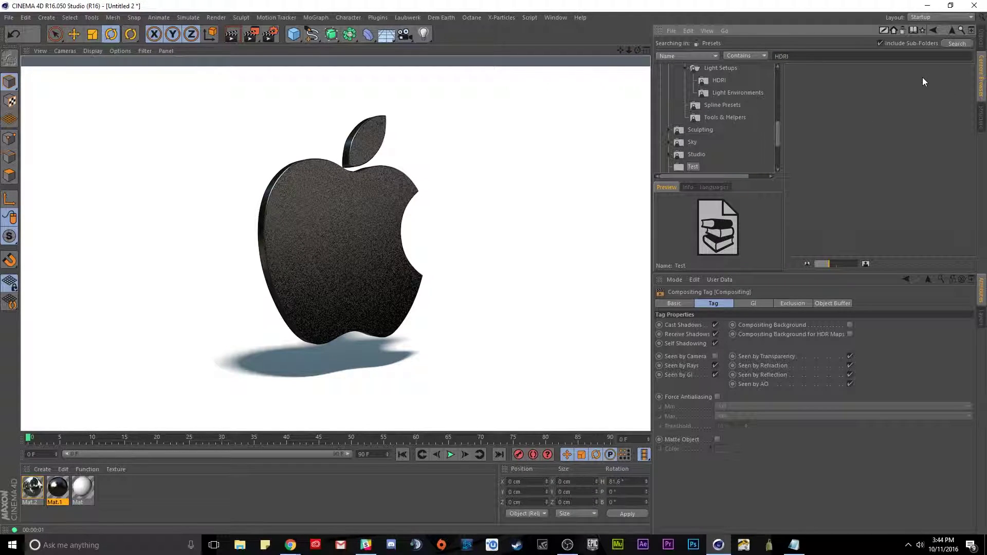
left_click(951, 30)
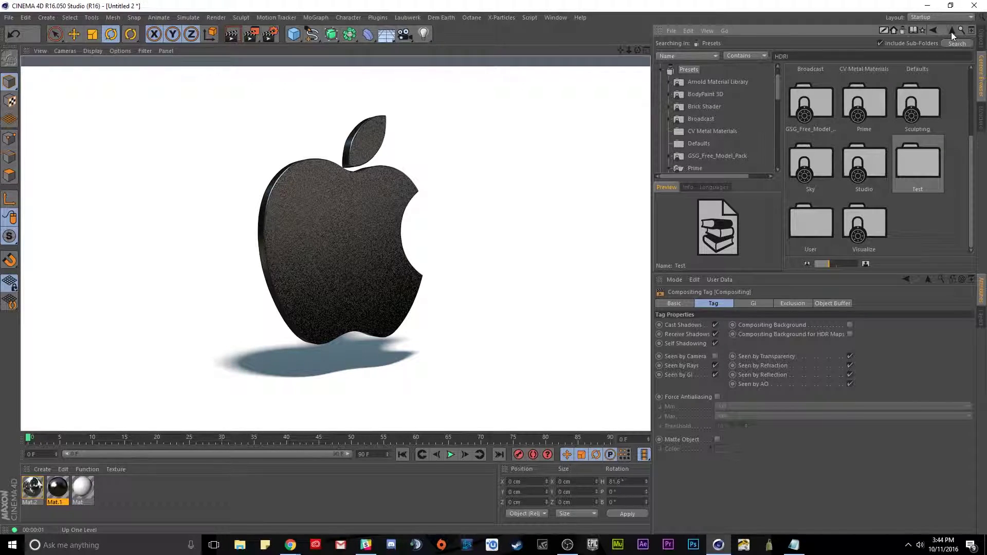
left_click(933, 30)
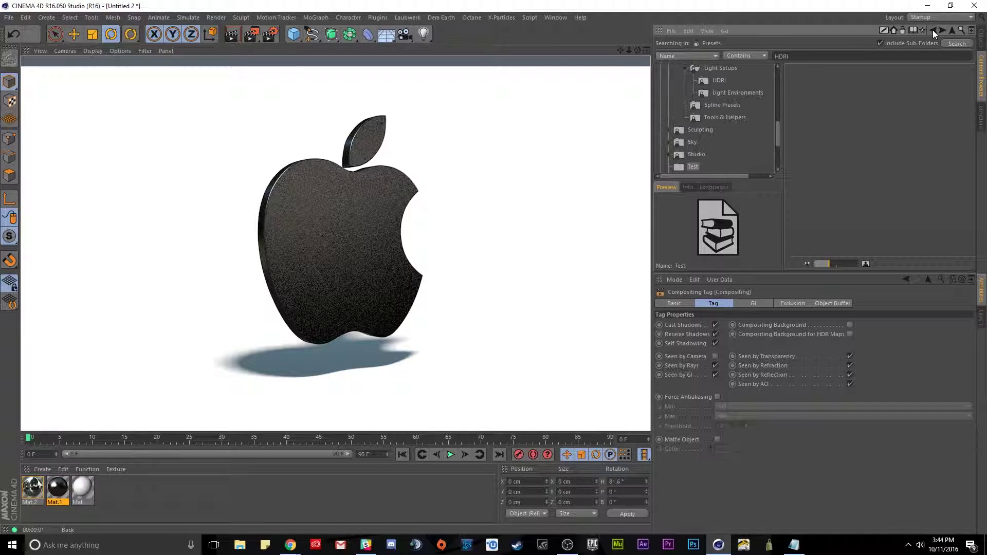
left_click(951, 31)
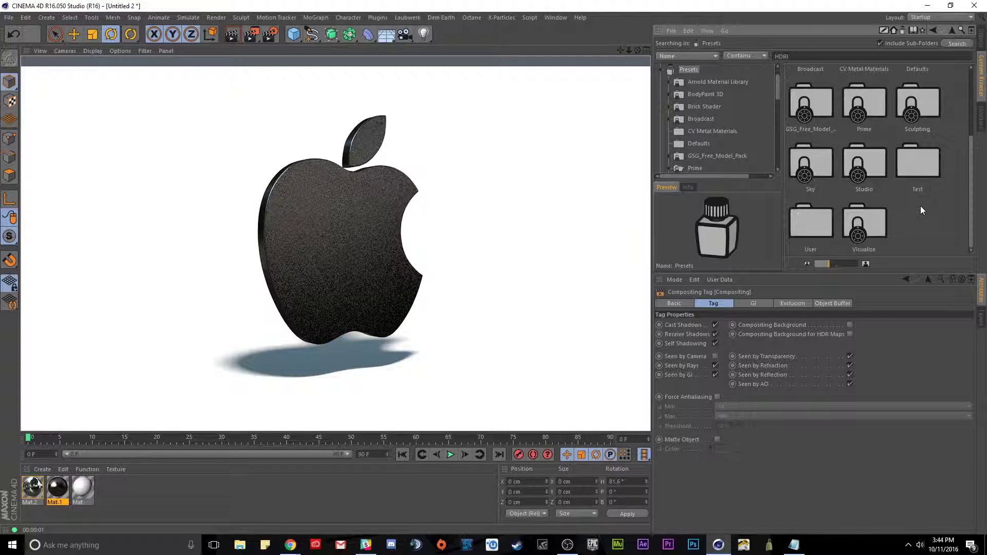
double_click(915, 162)
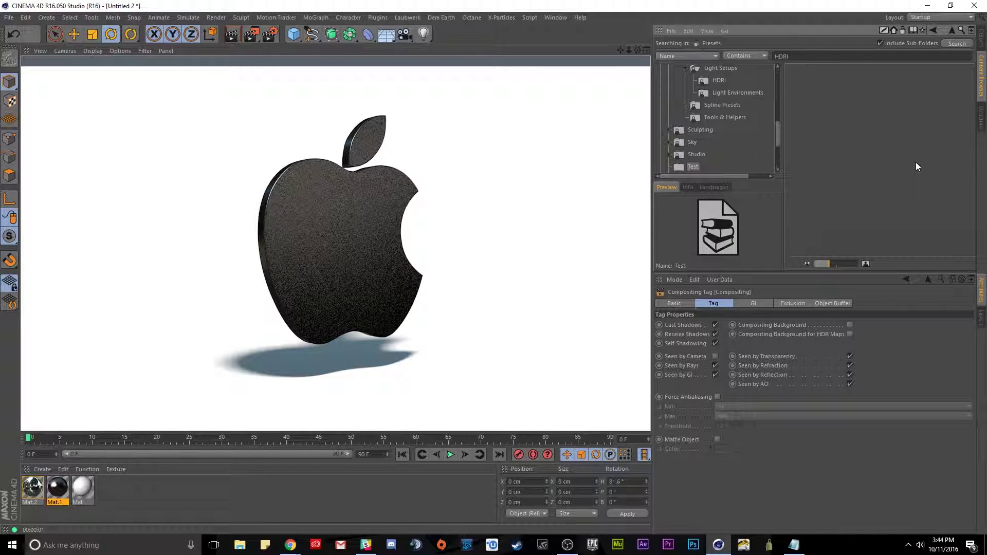
Step: Group the Background and Floor under a null named Test and store it in the Test preset library
left_click(980, 37)
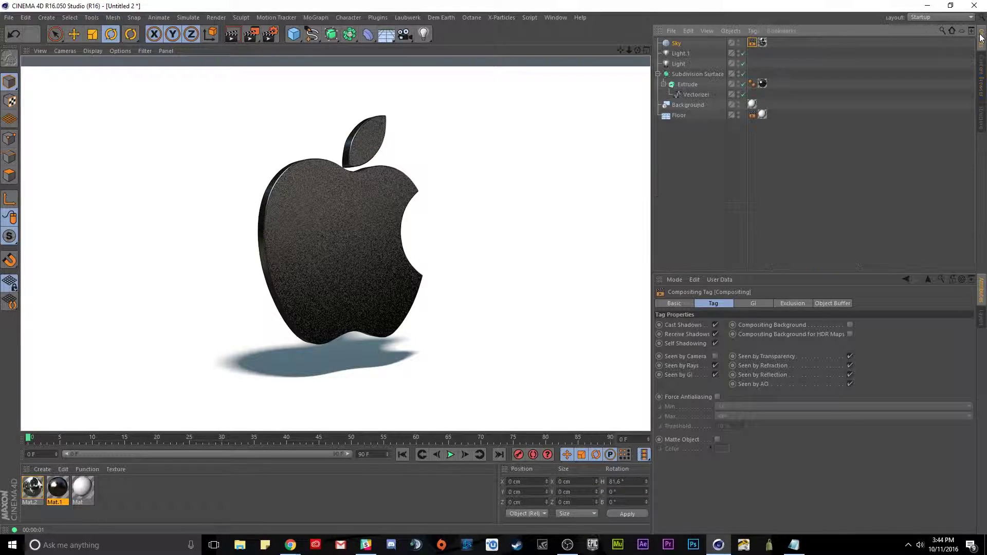
left_click(686, 105)
left_click(677, 116, "ctrl")
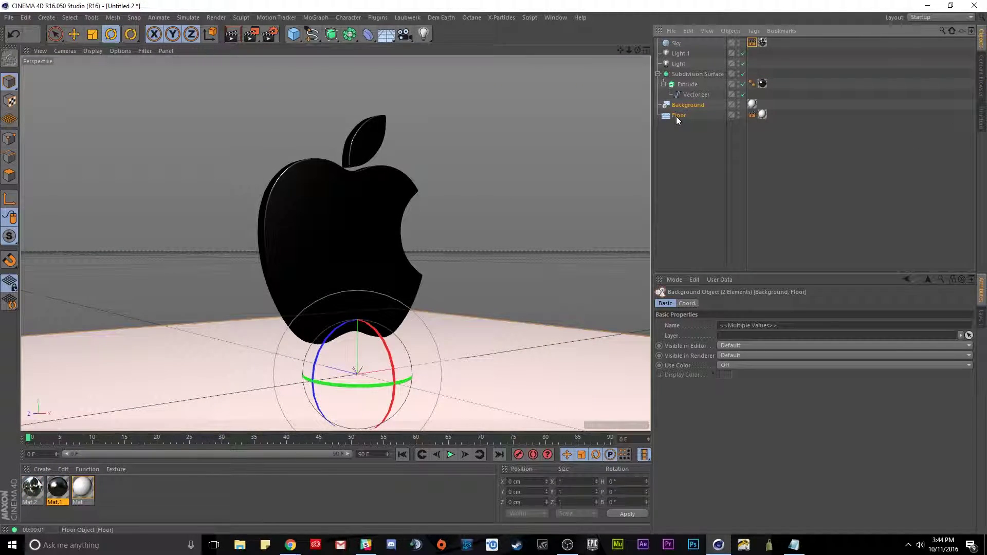
key("alt+g")
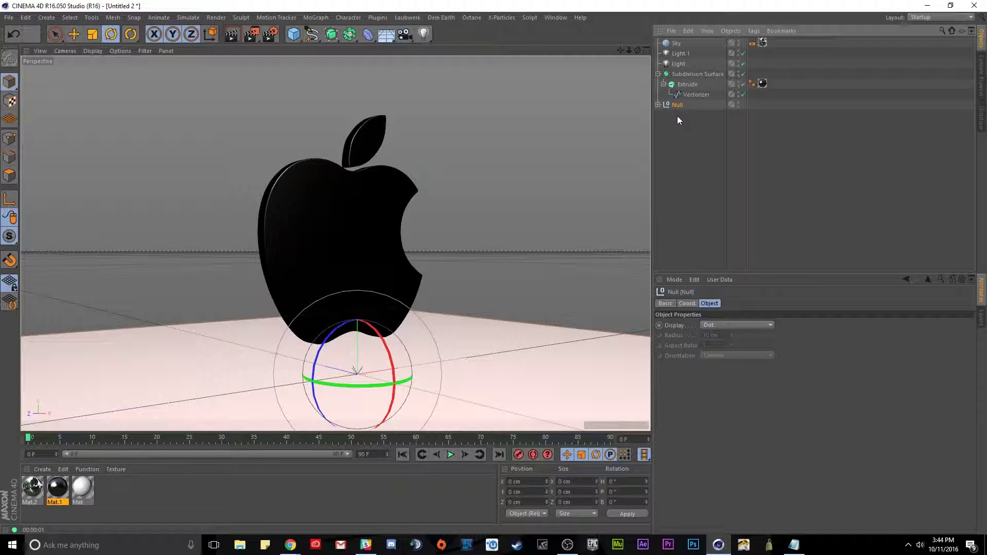
double_click(674, 104)
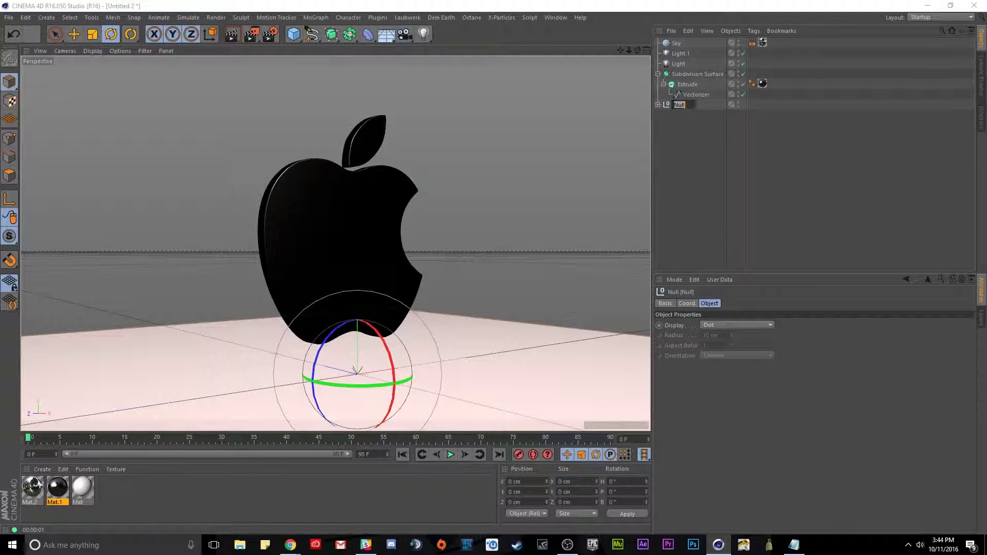
type("Test")
key("Return")
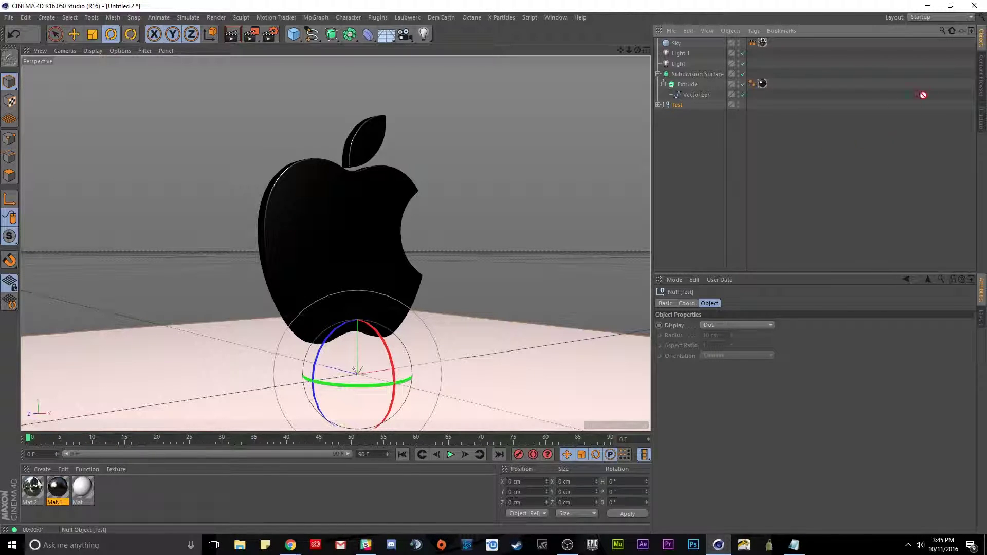
left_click(982, 72)
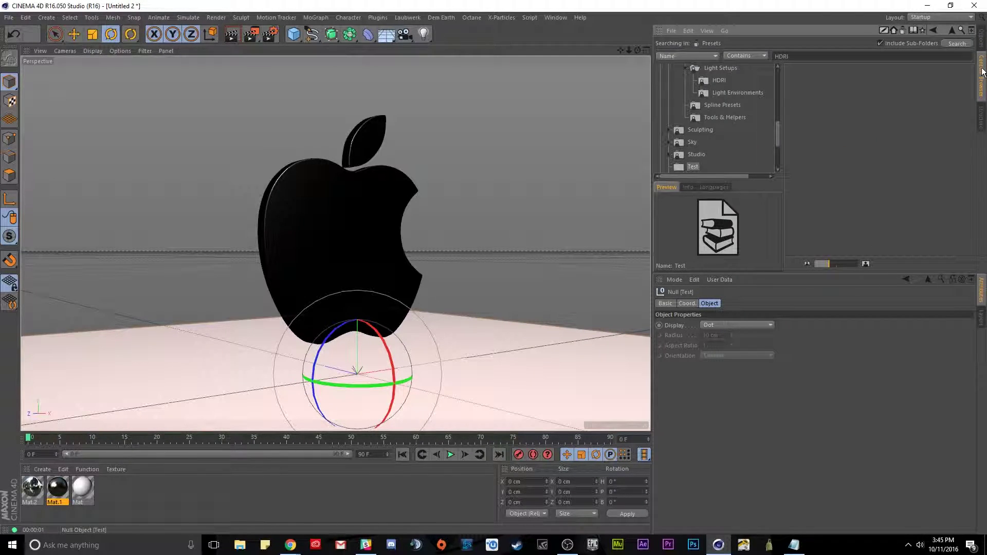
left_click(850, 87)
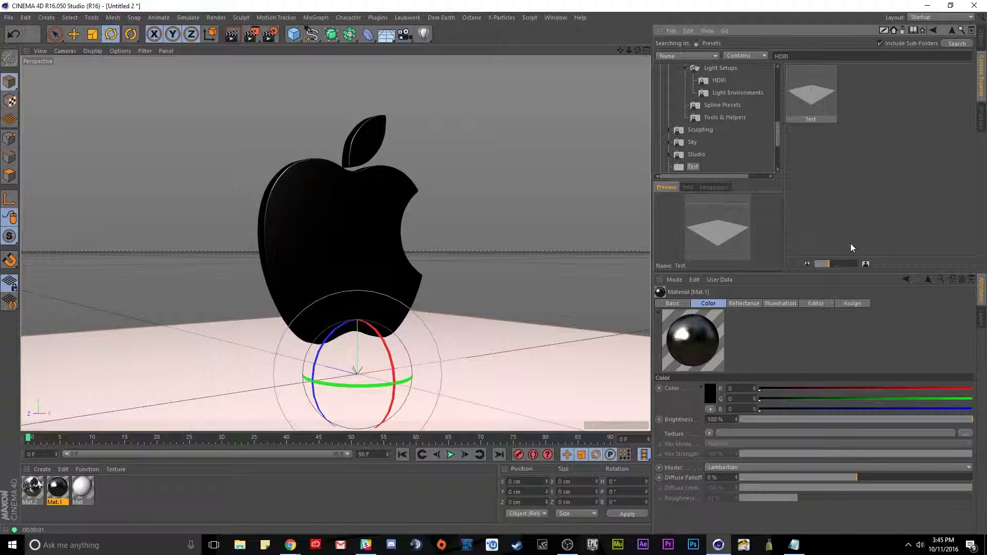
Step: Delete the Test group from the scene and render the view
left_click(981, 42)
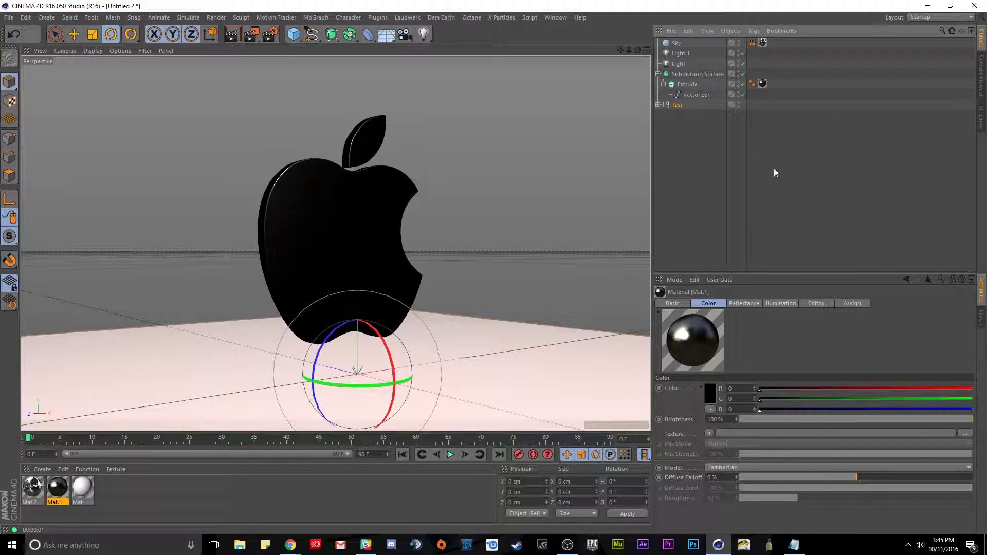
left_click(674, 104)
key("Delete")
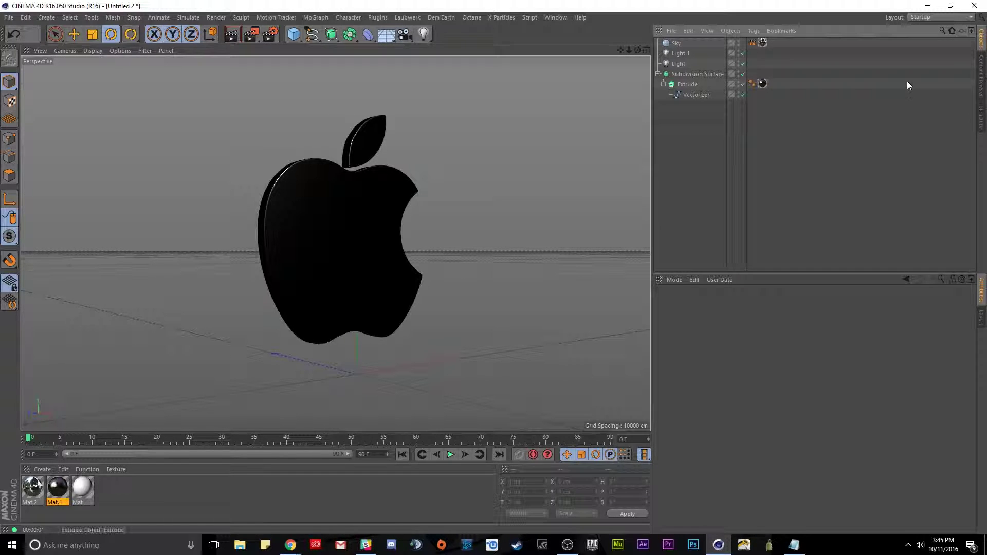
left_click(231, 34)
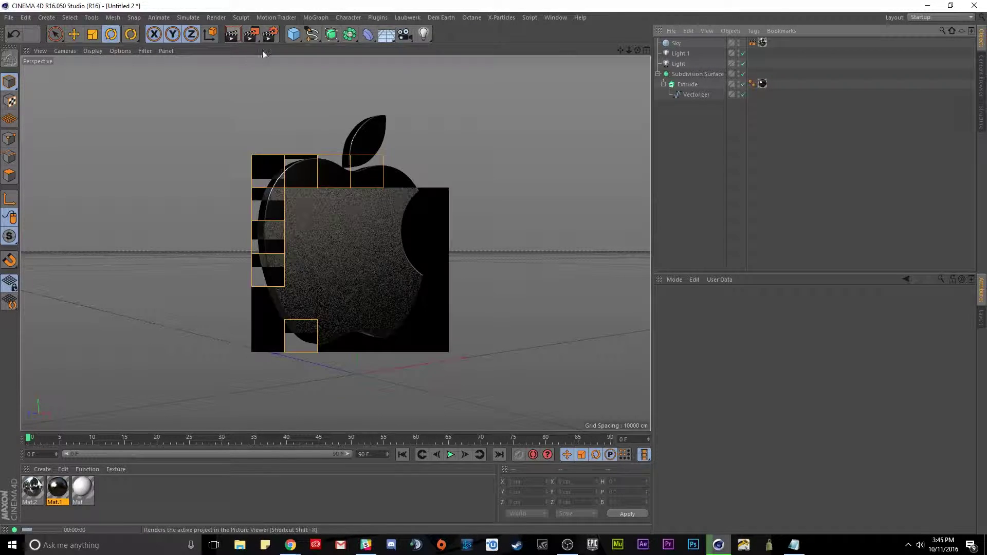
Step: Load the saved Test preset from the library back into the scene and render the view
left_click(981, 66)
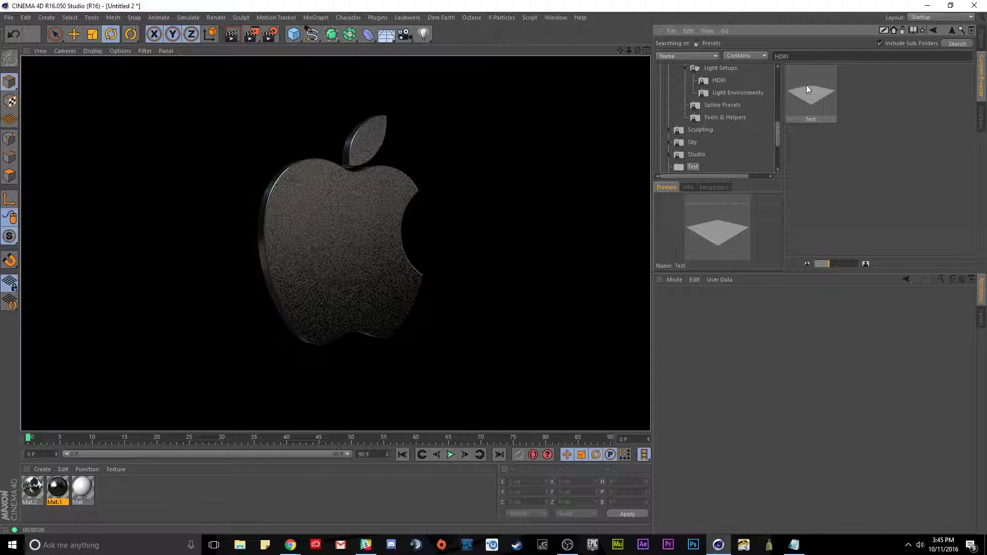
left_click_drag(807, 90, 479, 208)
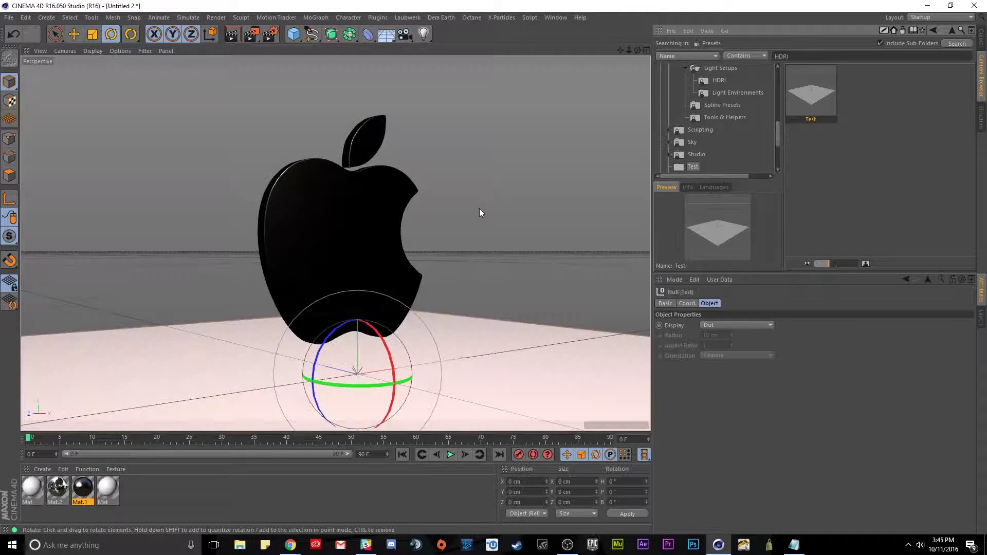
left_click(230, 38)
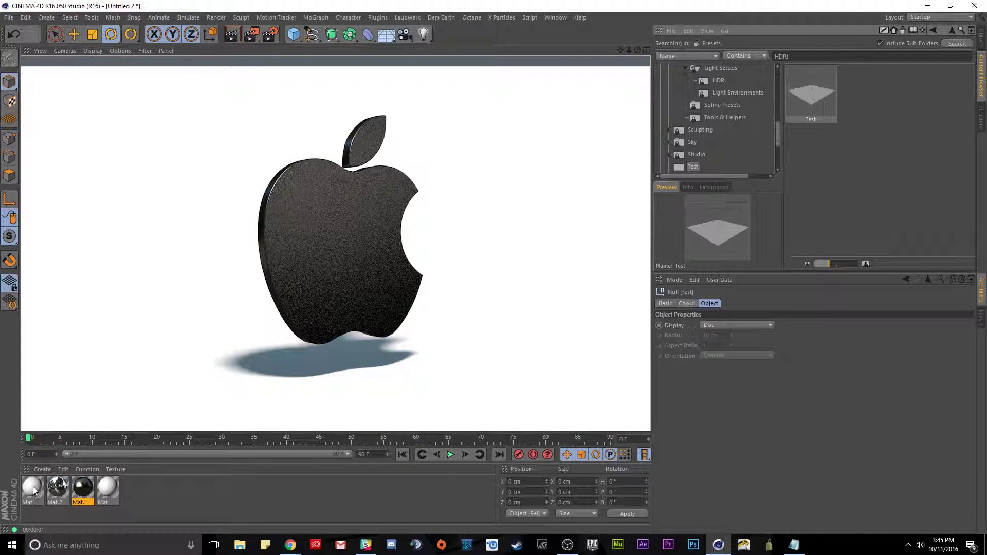
Step: Remove the unused materials left behind by the deleted floor and background
right_click(110, 489)
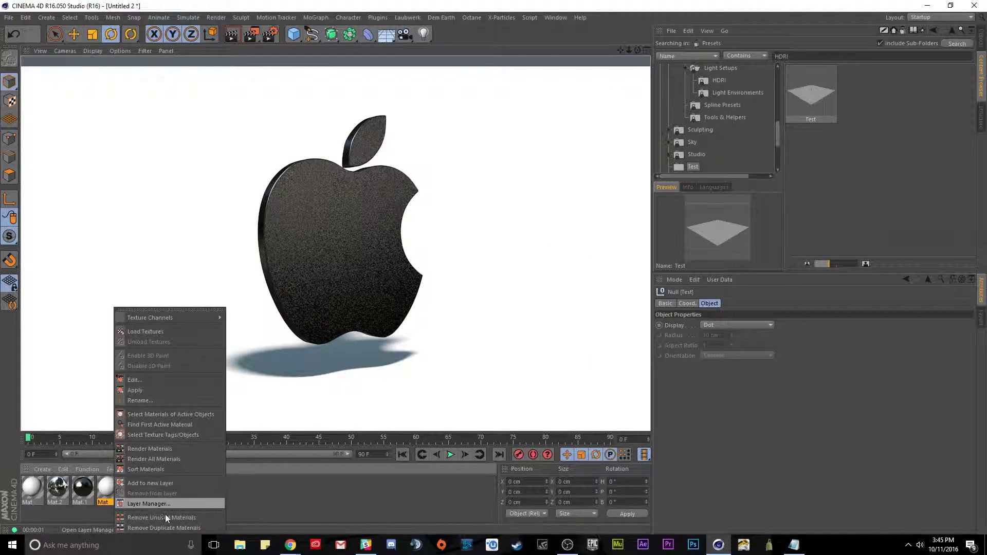
left_click(163, 518)
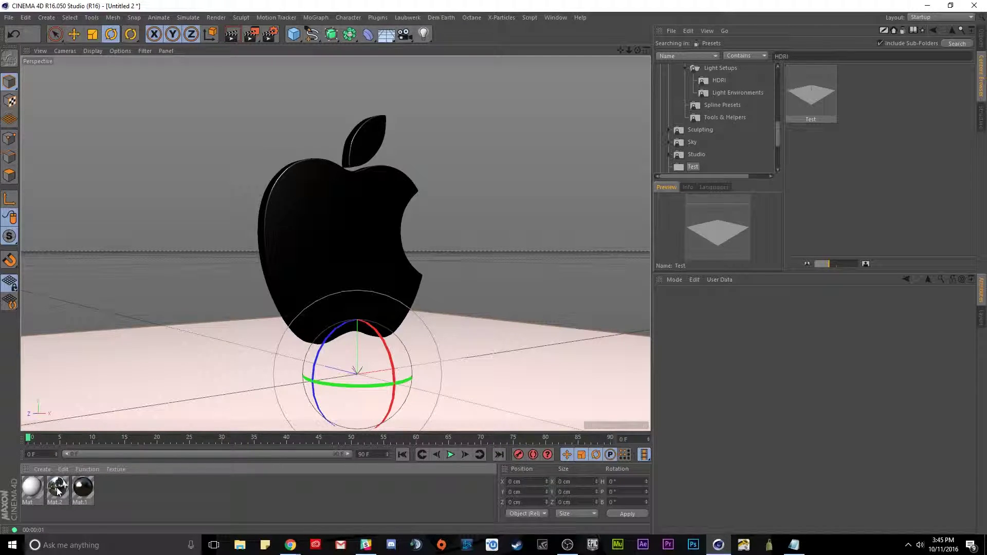
Step: Store the Sky object in the Test preset library and look into the library's tex folder
left_click(983, 44)
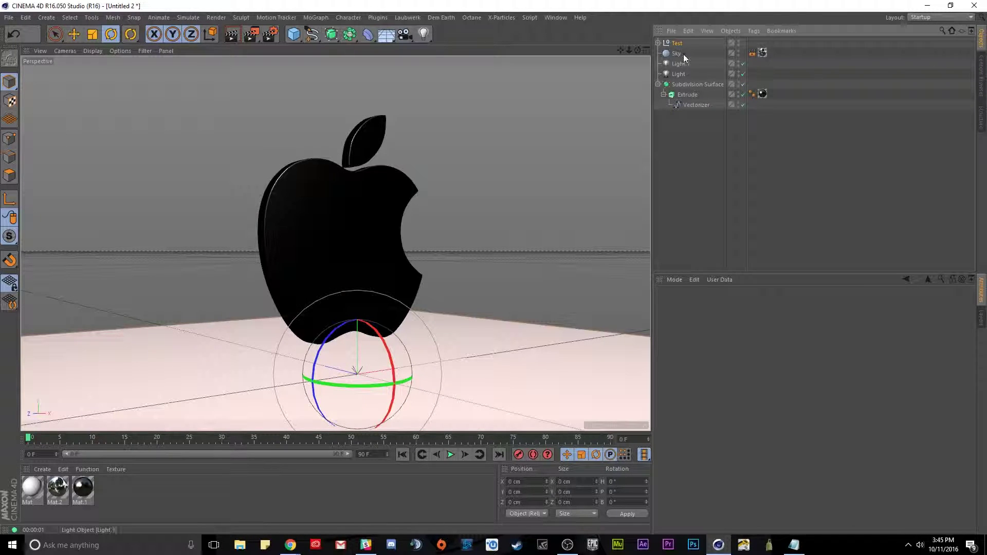
left_click(676, 54)
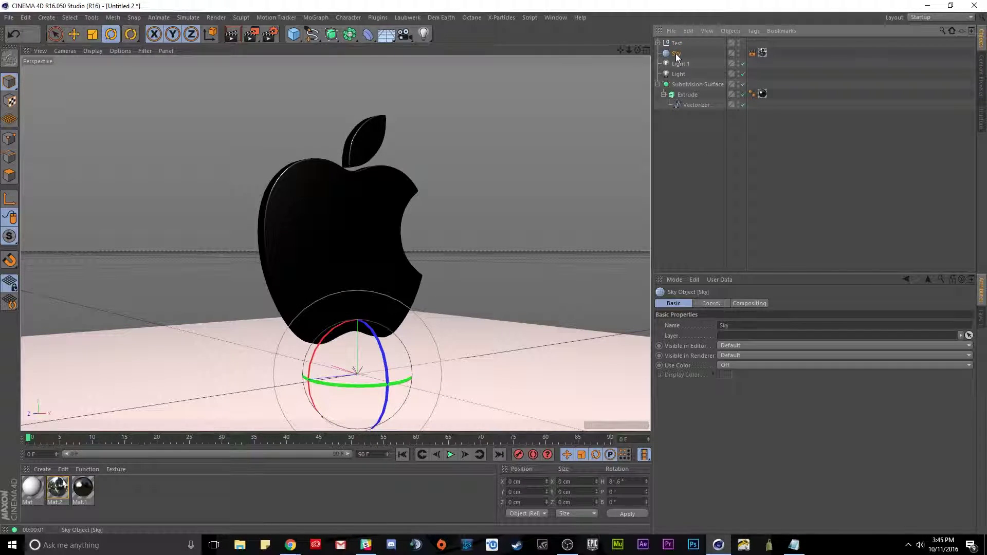
left_click(981, 72)
left_click(887, 87)
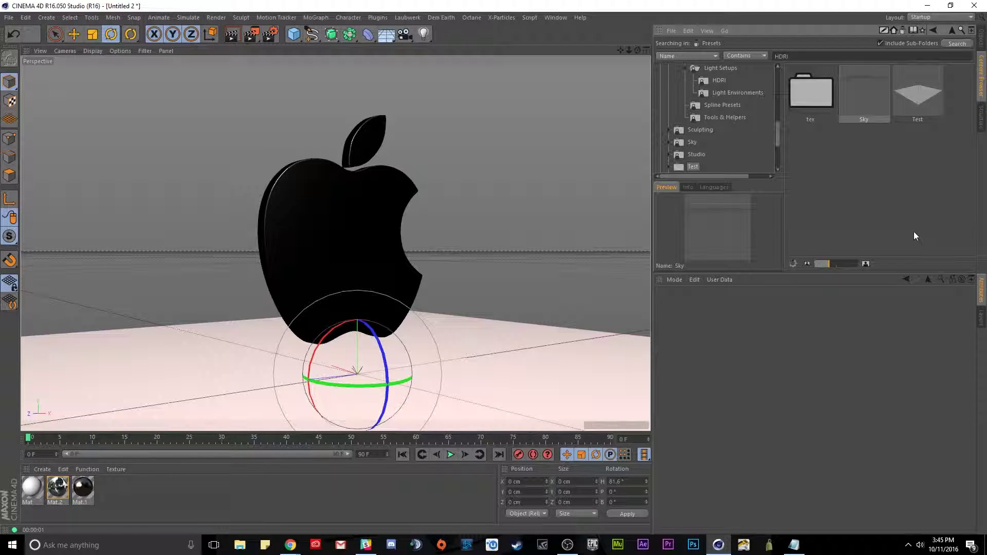
double_click(818, 94)
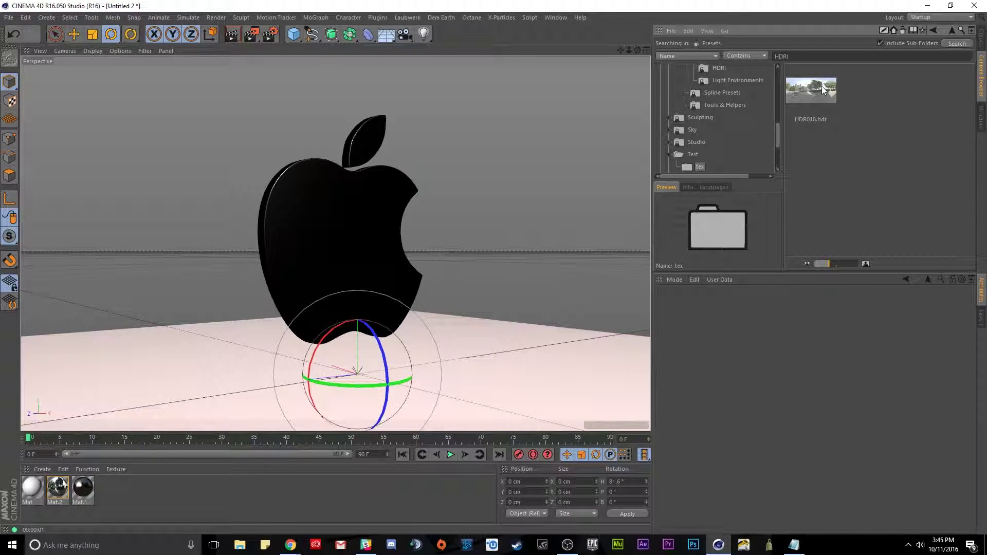
left_click(955, 43)
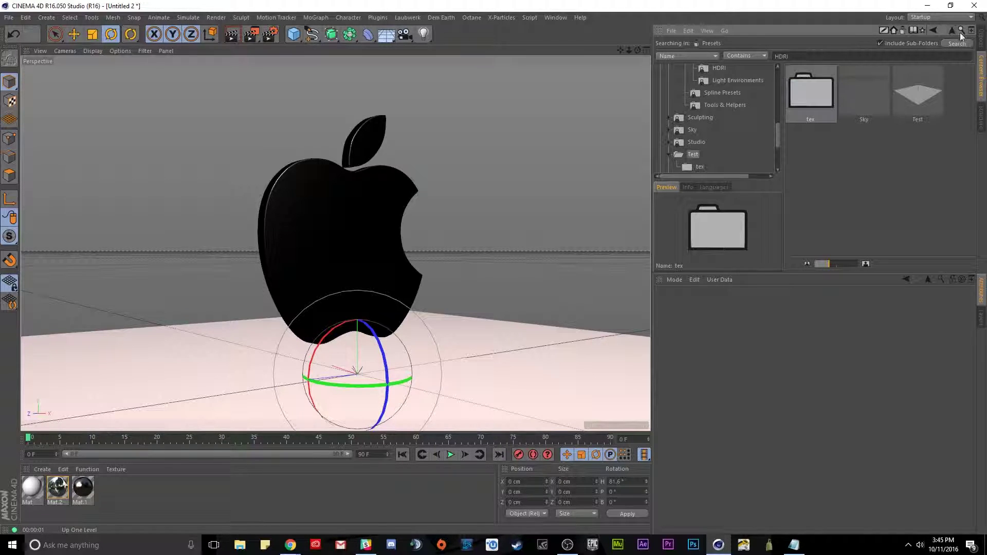
Step: Delete the Sky object and the Test group from the scene and render the view
left_click(980, 37)
left_click(681, 50)
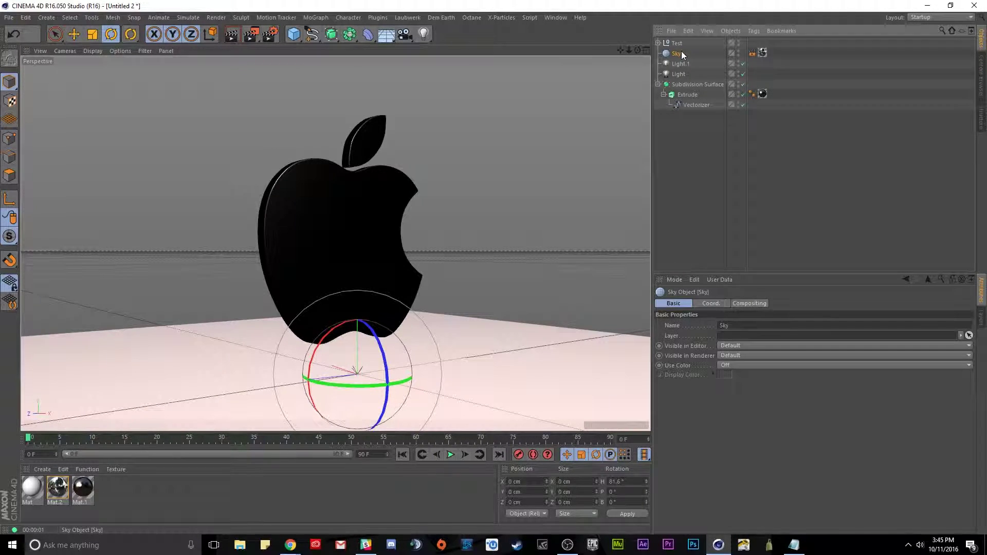
key("Delete")
left_click(676, 43)
key("Delete")
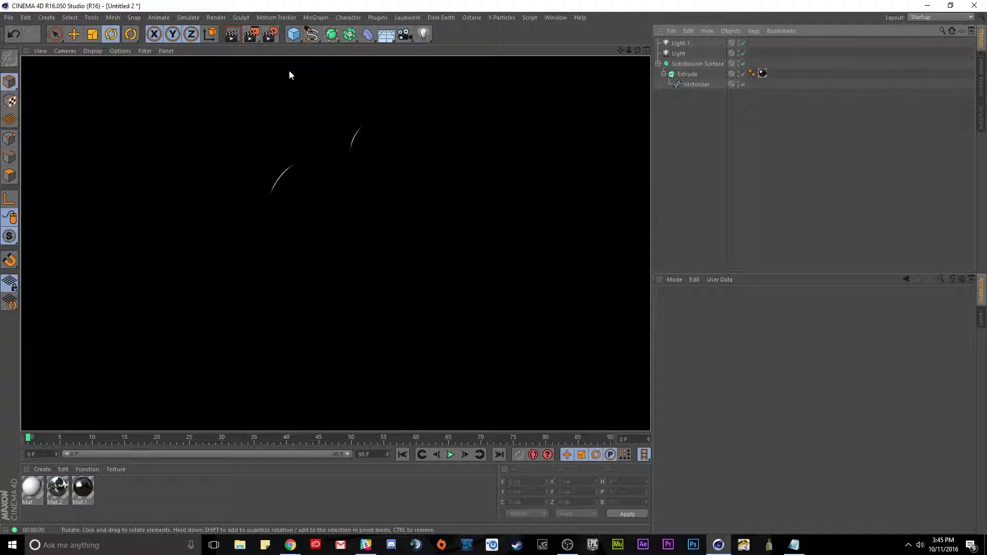
Step: Load the Sky and Test presets from the Test library into the scene and render the view
left_click(982, 72)
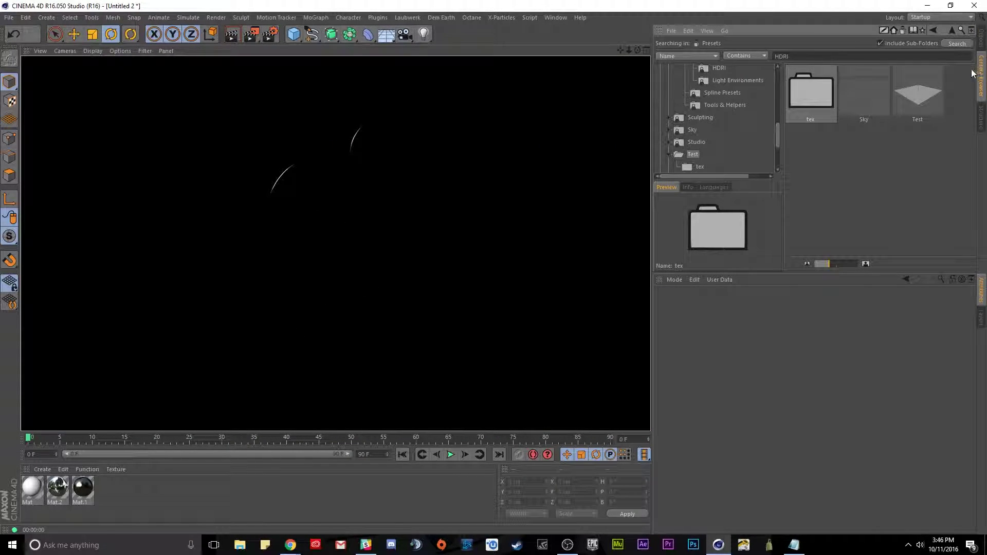
left_click(867, 101)
left_click_drag(866, 101, 493, 161)
left_click_drag(910, 92, 486, 188)
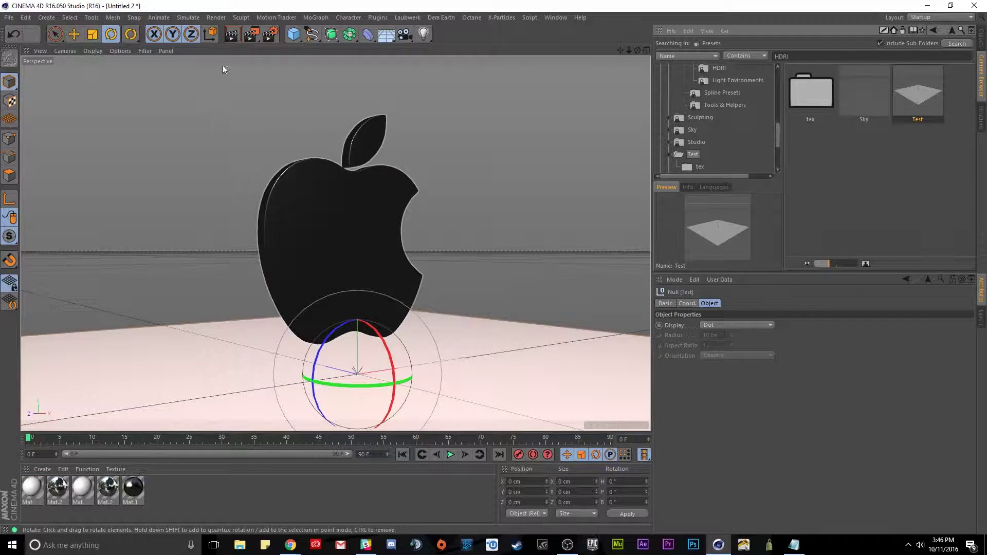
left_click(226, 39)
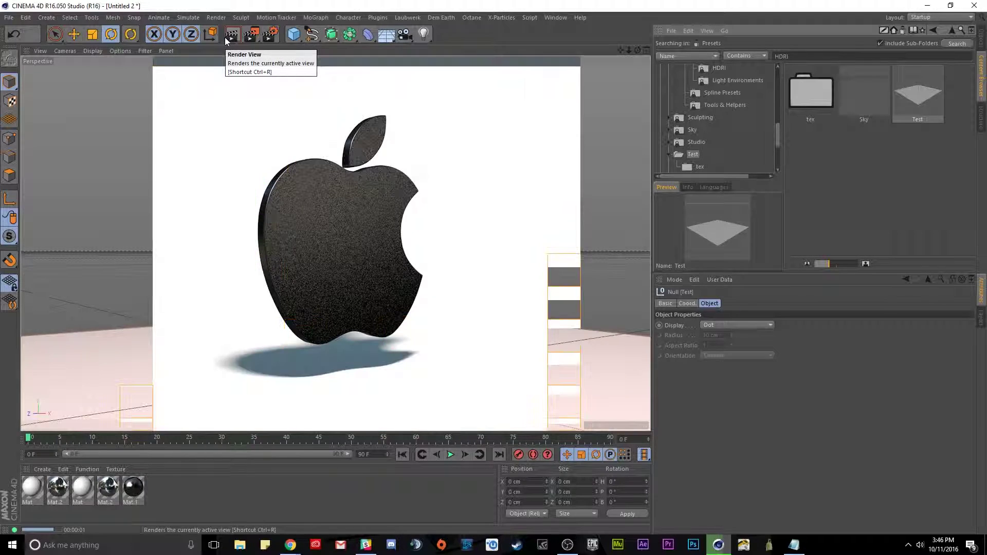
Step: Clear the leftover duplicate Mat and Mat.2 materials by removing all unused materials from the scene
left_click(105, 484)
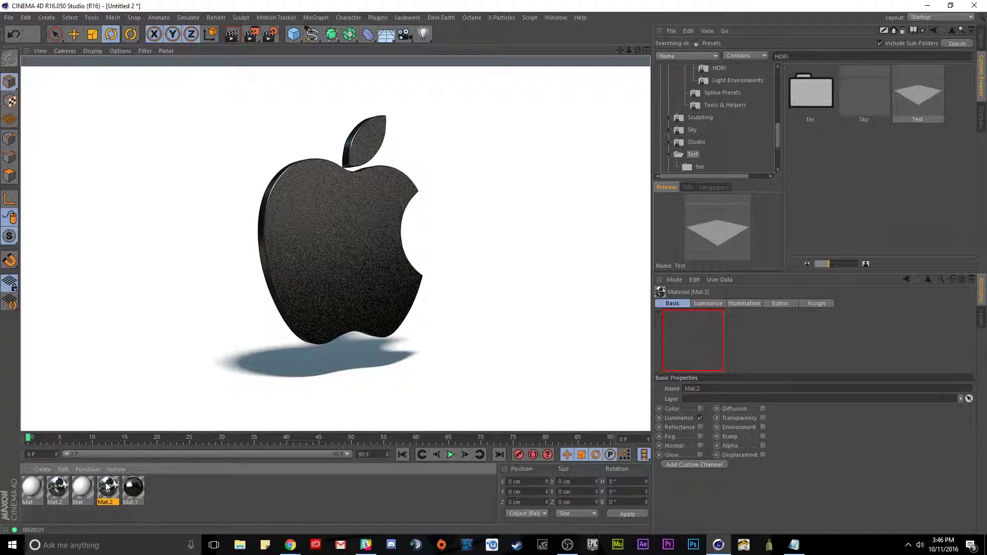
right_click(105, 484)
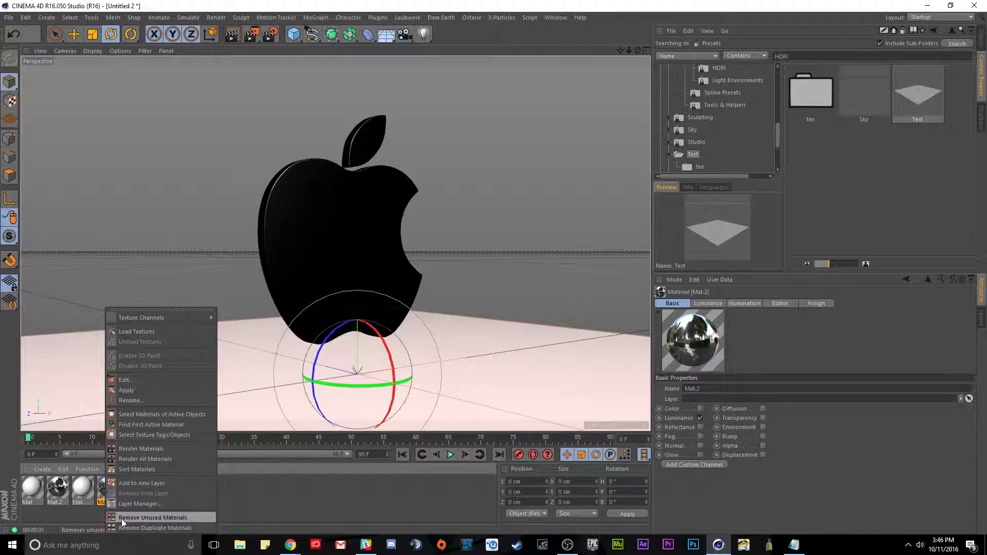
left_click(160, 516)
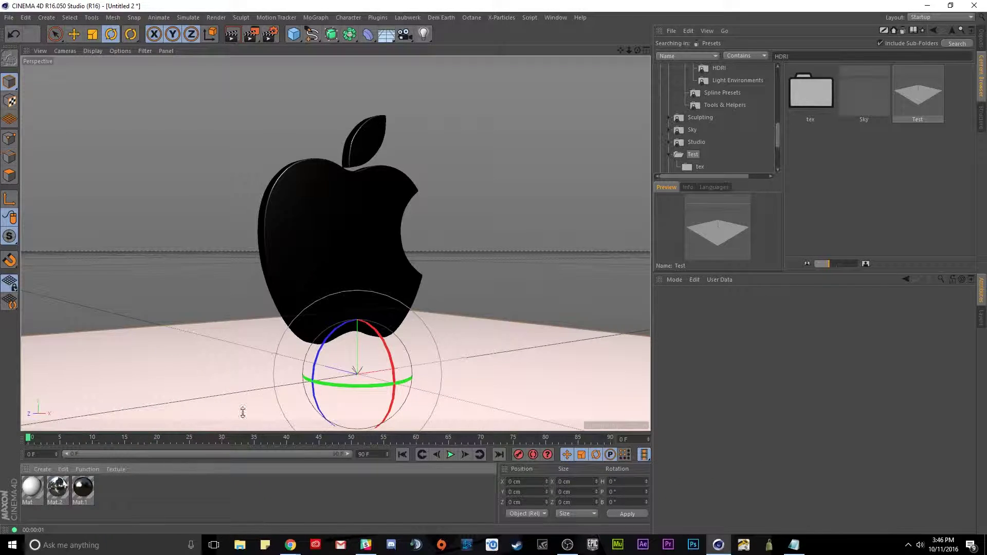
Step: Bring back the scene's object list and render the active view of the apple logo with its floor and sky
left_click(981, 39)
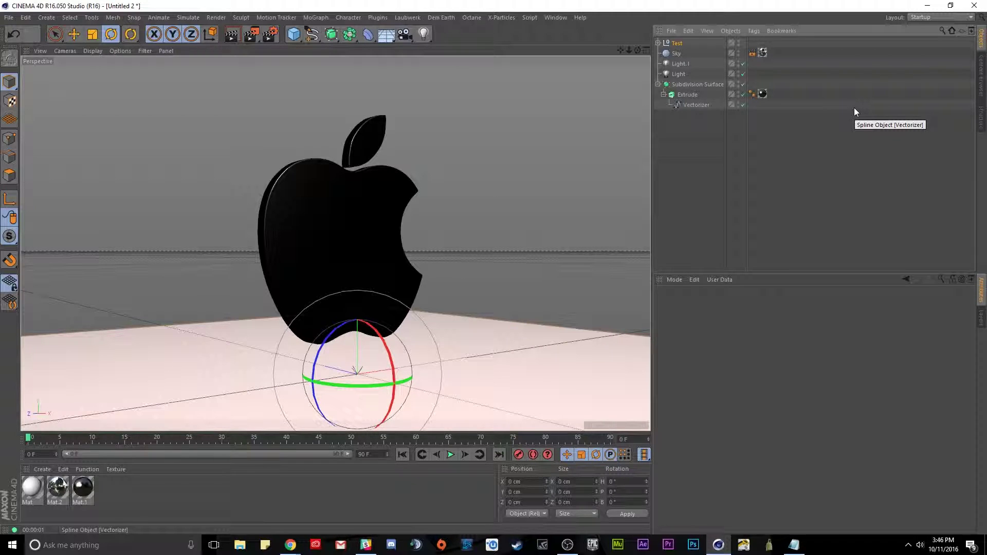
left_click(233, 34)
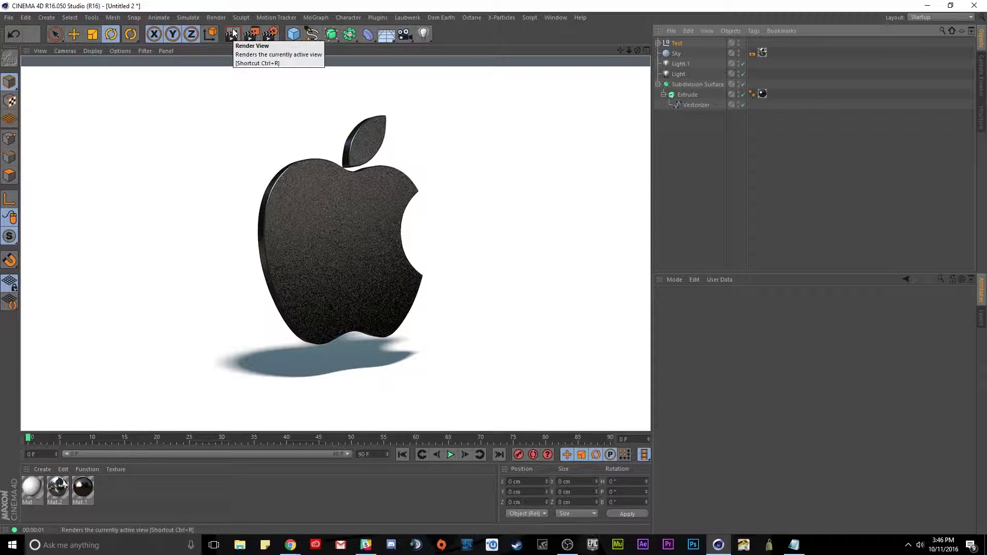
left_click(232, 33)
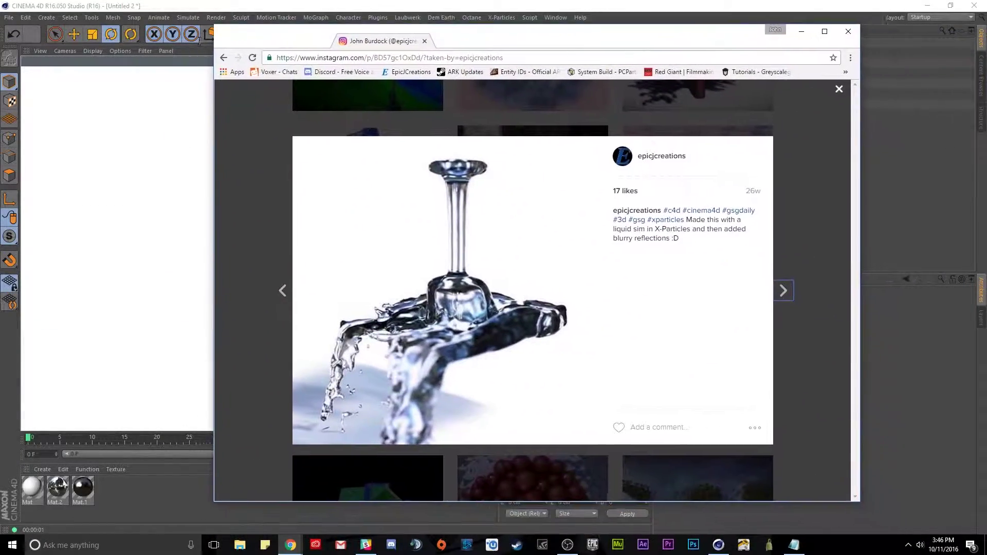
Step: Switch to Chrome, close the open liquid simulation post and look through the artwork on the Instagram profile
key("super+Up")
left_click(843, 213)
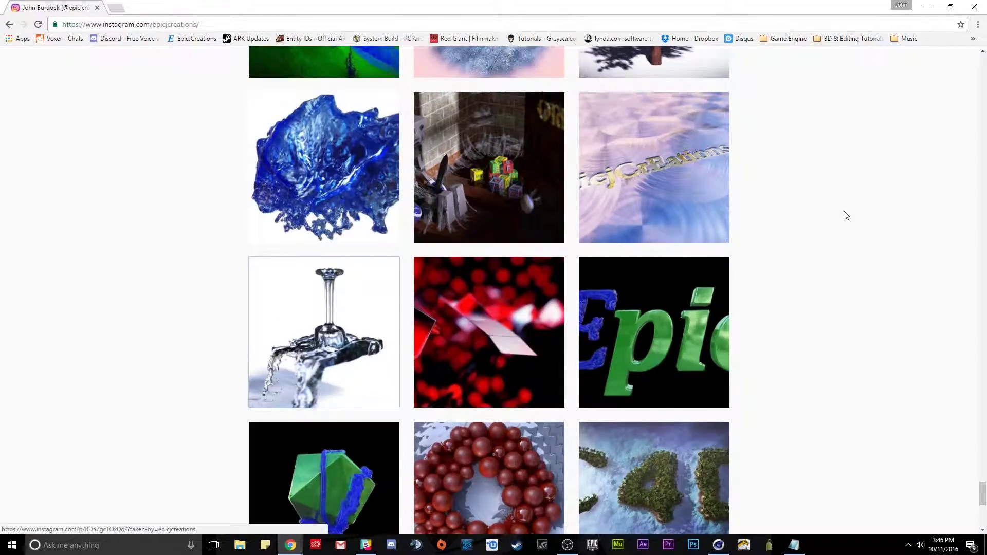
scroll(809, 273, "up", 7)
scroll(820, 251, "up", 8)
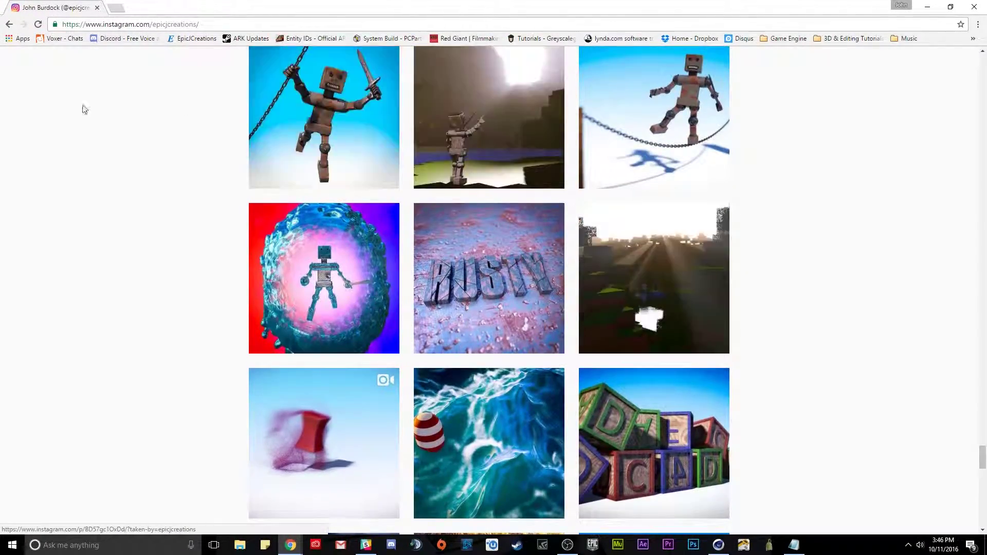
Step: Switch to the epicjcreations.com window and look over its My Reel page from the reel video down to the footer links
key("alt+Tab")
key("super+Up")
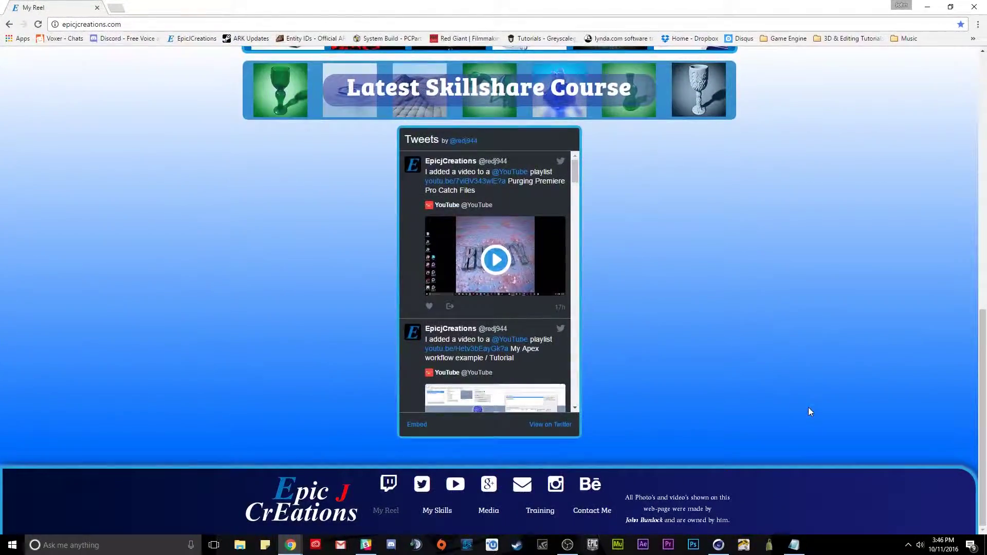
scroll(862, 294, "up", 15)
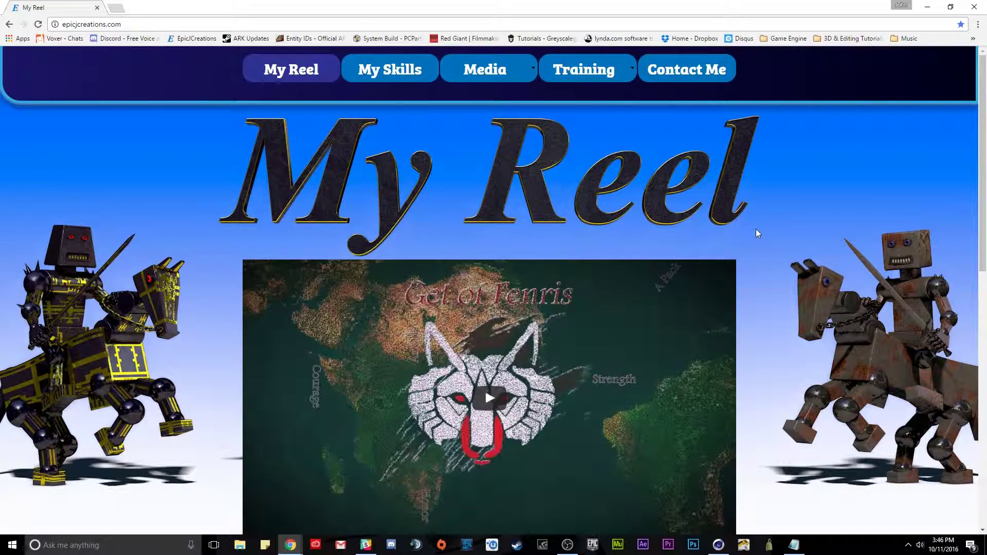
scroll(769, 264, "down", 8)
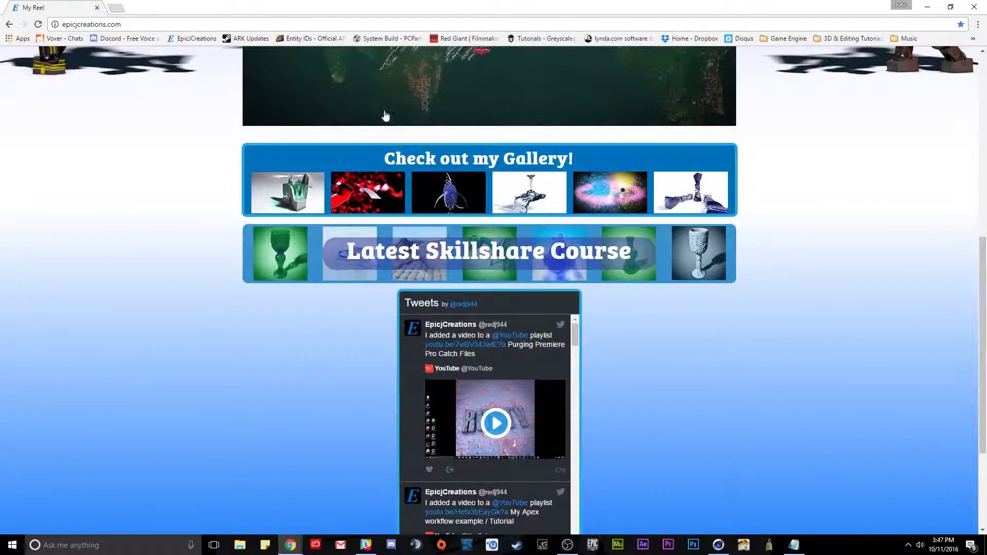
scroll(637, 249, "down", 3)
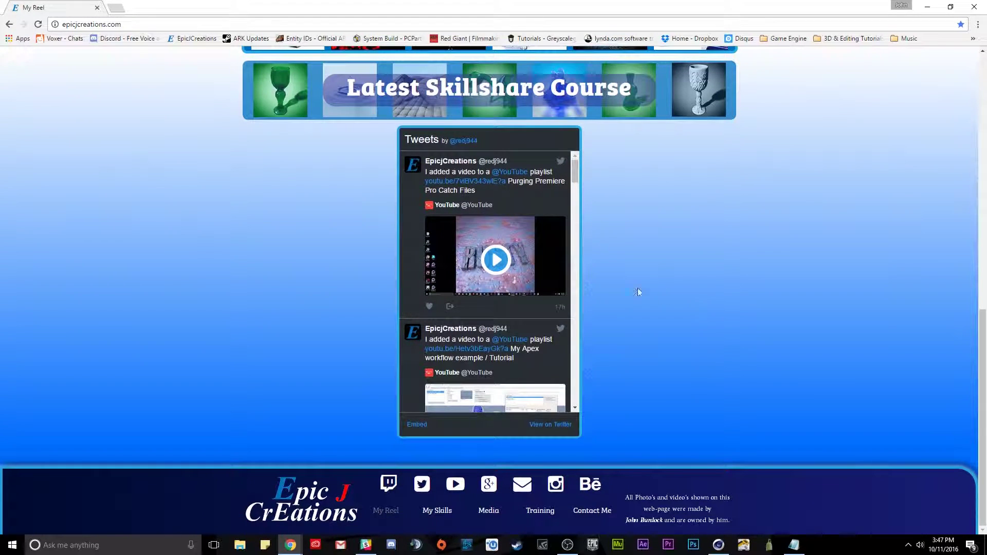
scroll(709, 280, "up", 1)
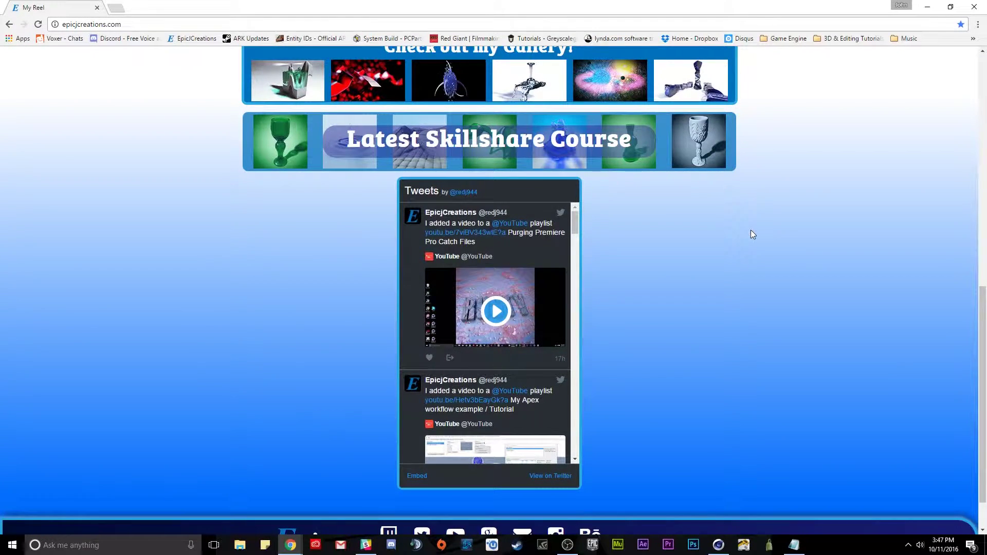
scroll(750, 235, "down", 1)
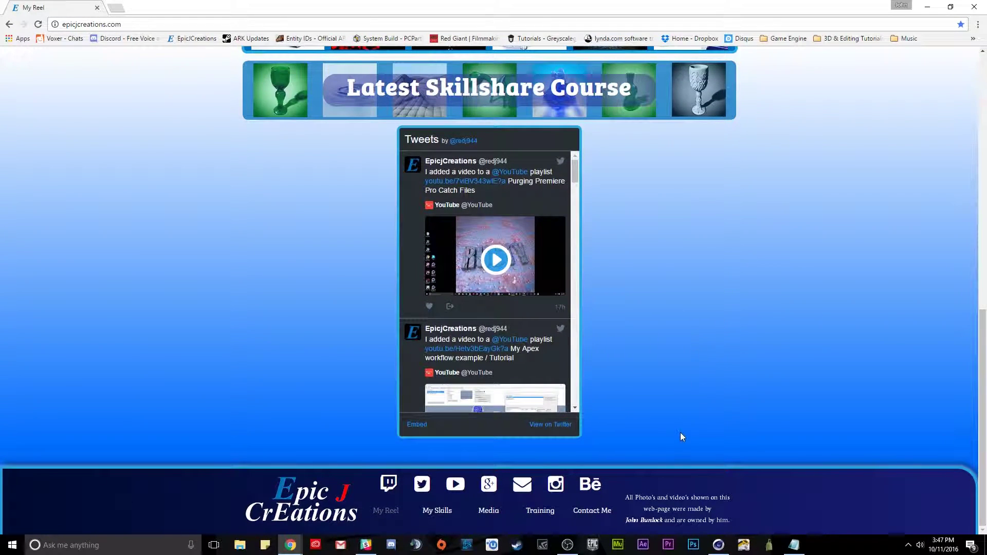